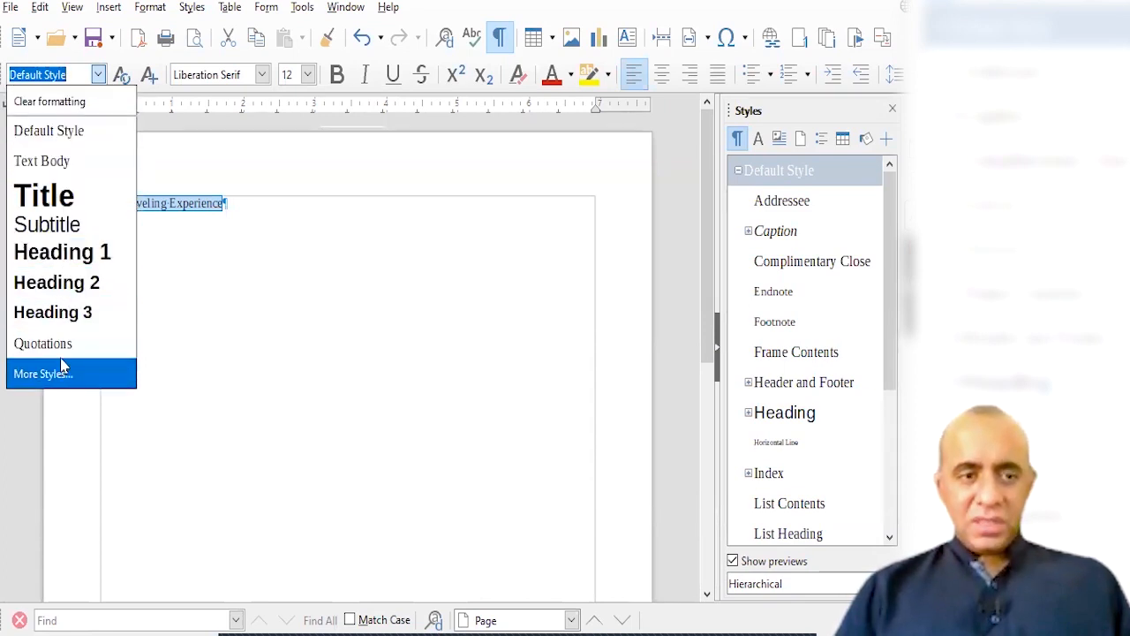
# Apply the Title paragraph style to the "My Traveling Experience" line.
pyautogui.click(55, 205)
pyautogui.click(298, 295)
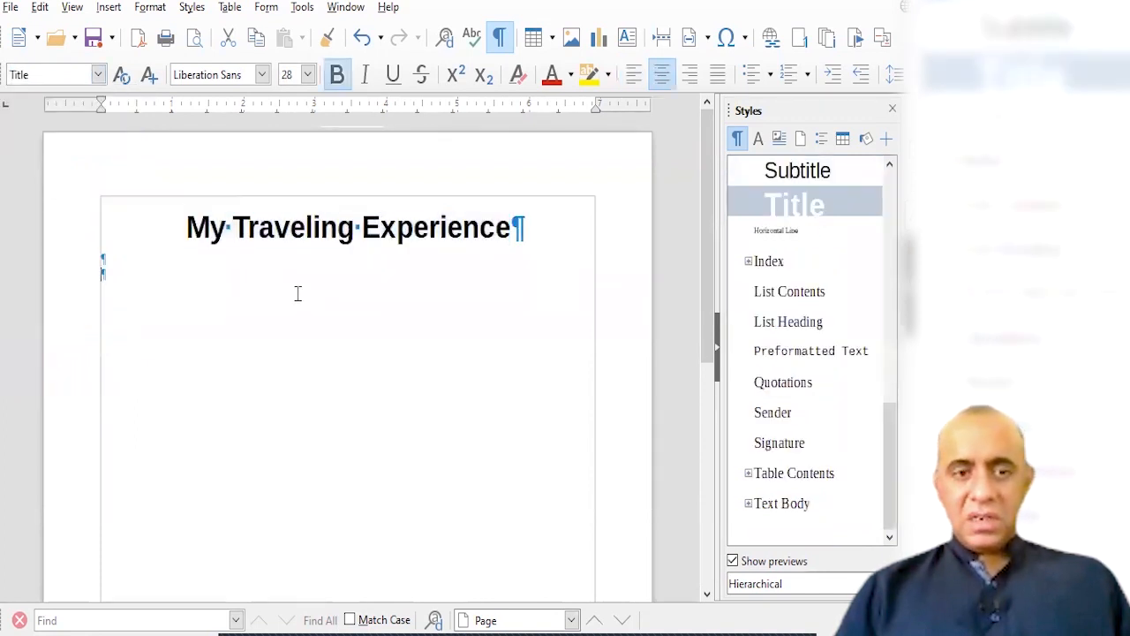
# Enter the filler lines "sdslkdslkslkdslkdslk" and "sds;l;l" below the title with a blank line between them.
pyautogui.click(99, 76)
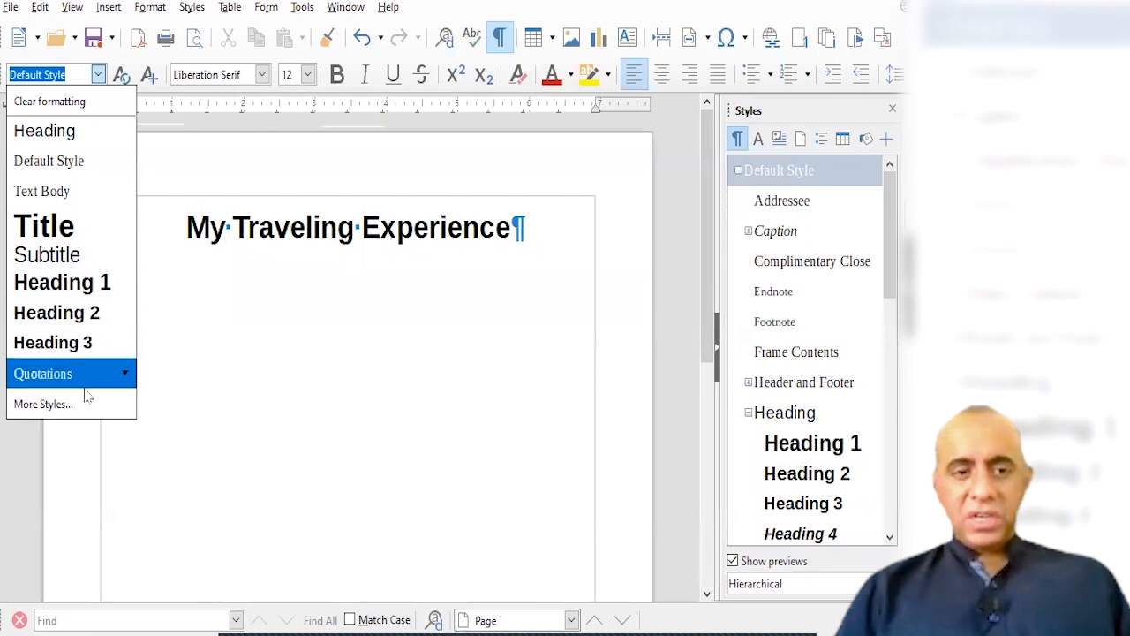
pyautogui.click(235, 280)
pyautogui.write('sdslkdslkslk')
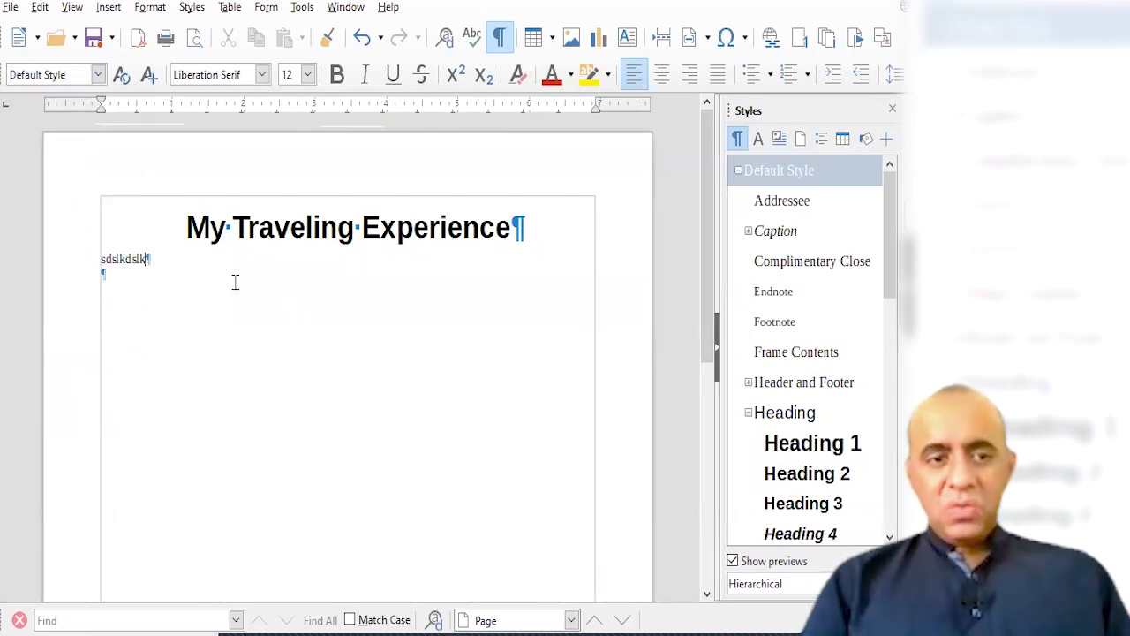
pyautogui.write('dslkds')
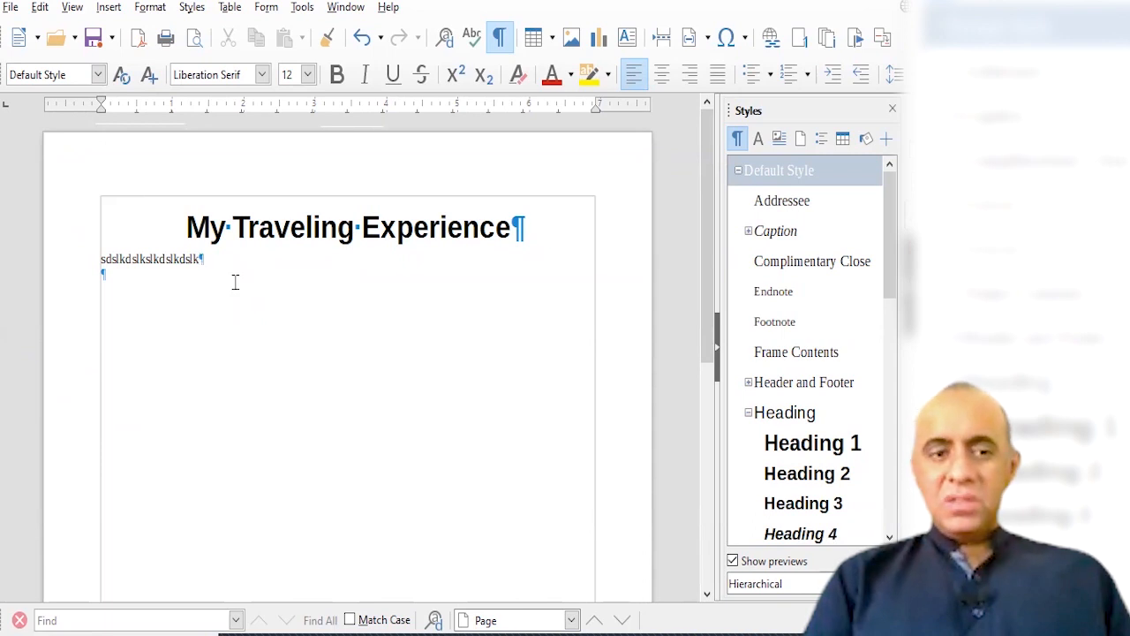
pyautogui.write('lk')
pyautogui.press('Return')
pyautogui.press('Return')
pyautogui.write('sds;l;l')
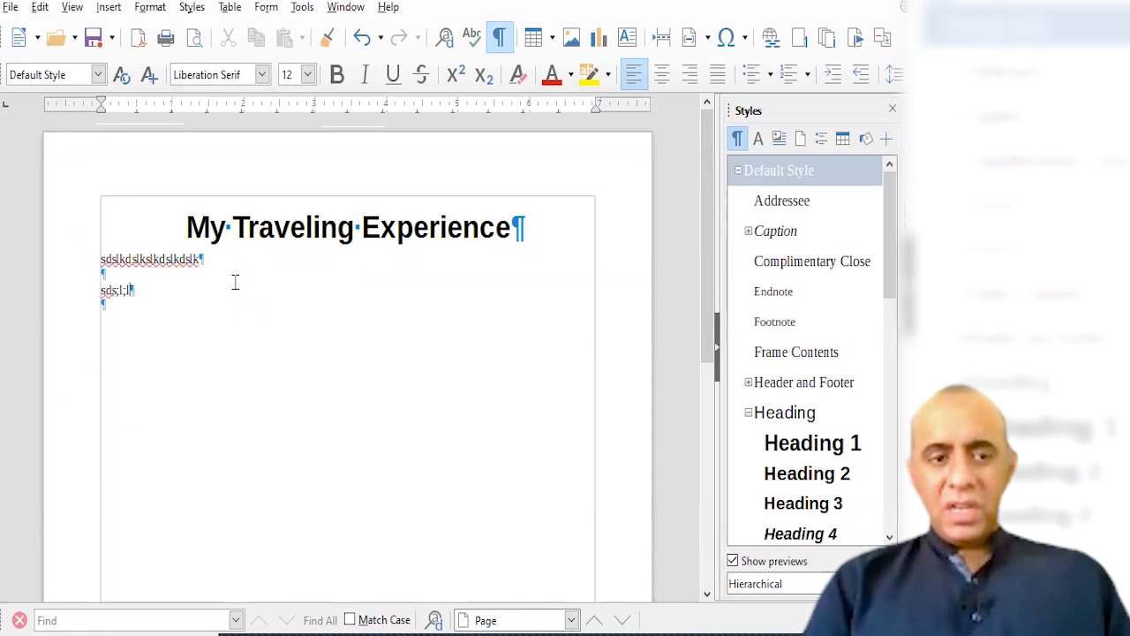
# Format both filler lines below the title as bold and italic.
pyautogui.hotkey('ctrl', 'shift', 'Up')
pyautogui.hotkey('ctrl', 'shift', 'Up')
pyautogui.hotkey('ctrl', 'shift', 'Up')
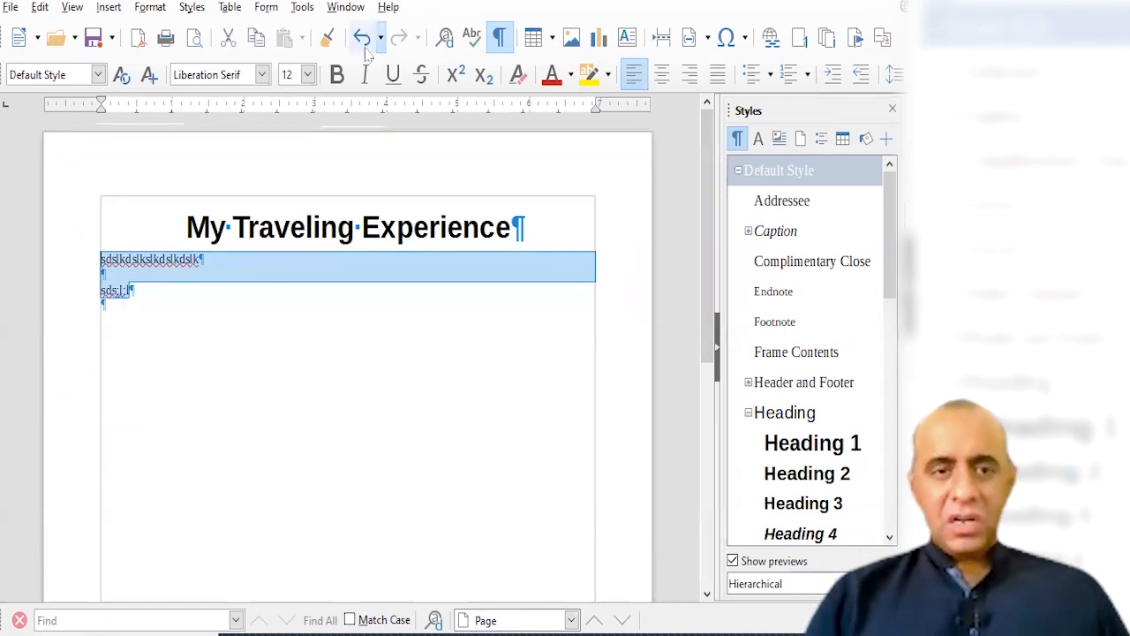
pyautogui.click(364, 74)
pyautogui.click(337, 74)
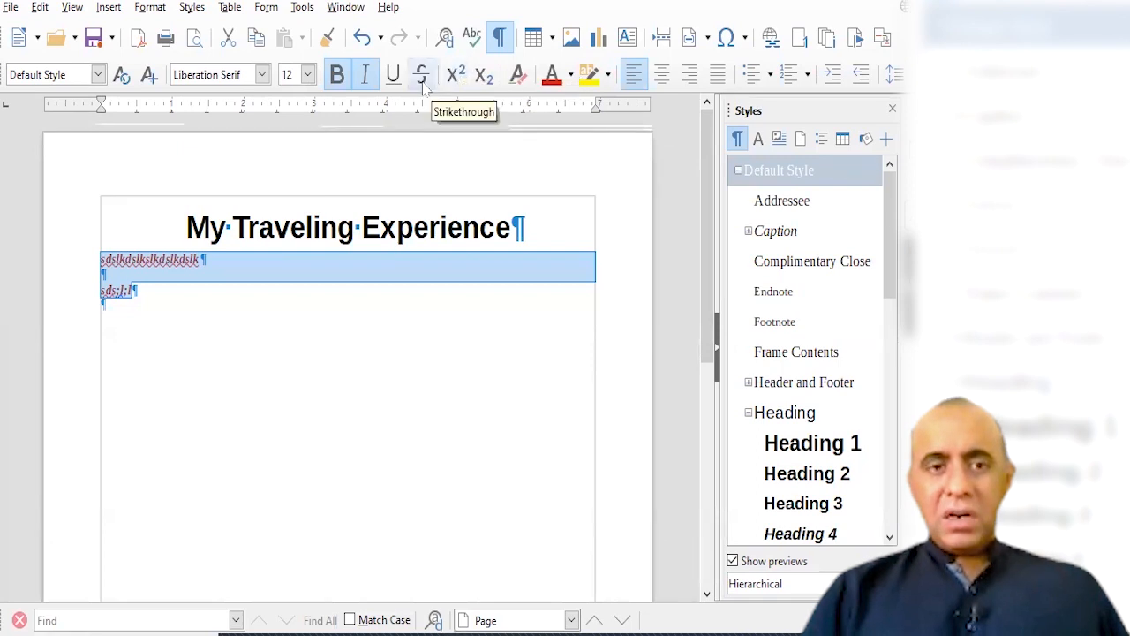
# Clear the direct formatting from both filler lines below the title.
pyautogui.click(165, 285)
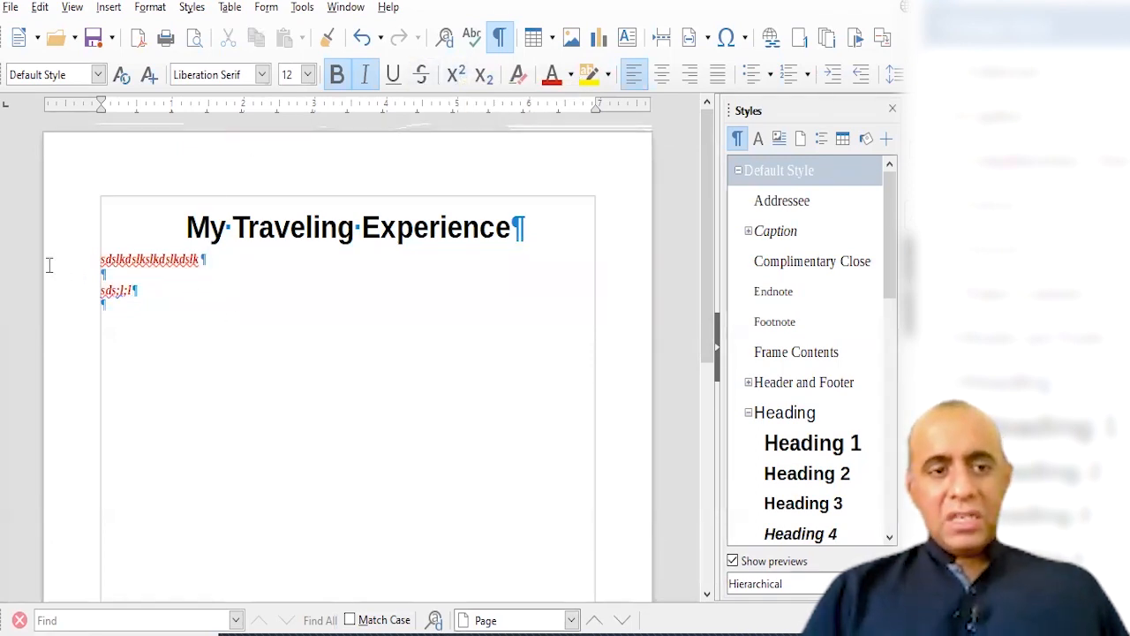
pyautogui.moveTo(102, 258); pyautogui.dragTo(165, 285)
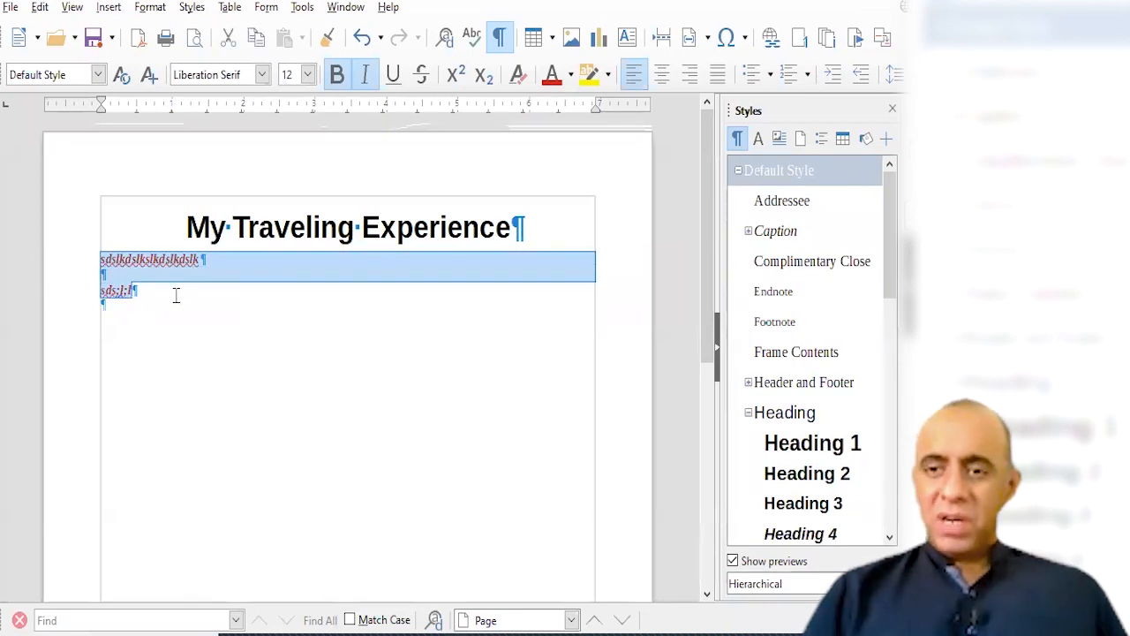
pyautogui.click(99, 75)
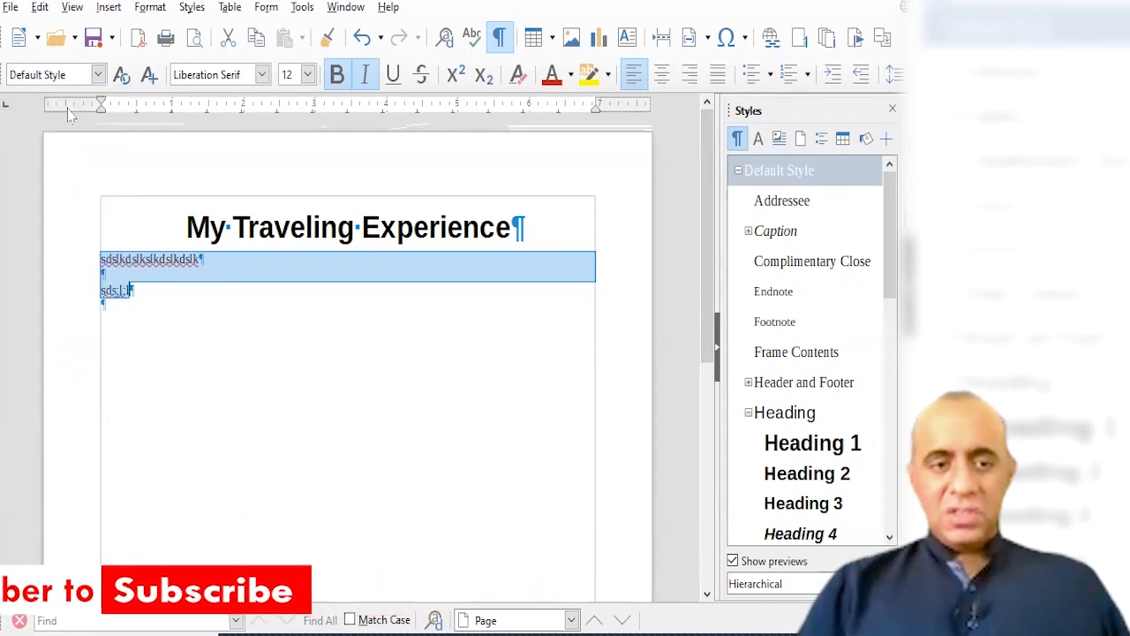
pyautogui.click(69, 104)
pyautogui.click(164, 276)
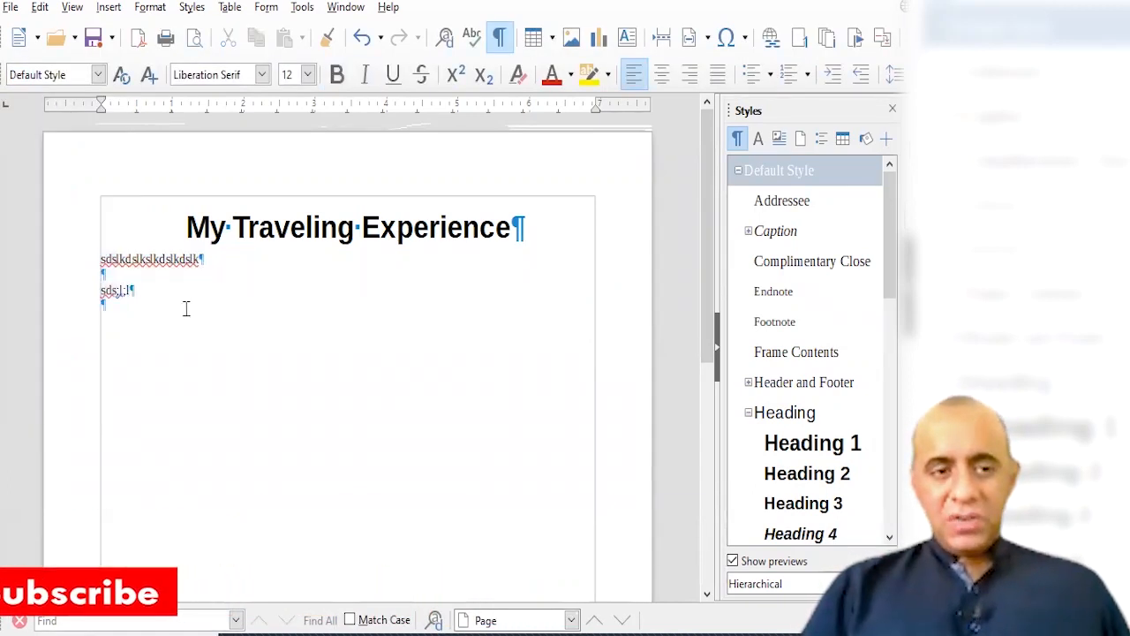
# Undo the clearing of the formatting and the bold and italic on the filler lines, selecting the text across both lines.
pyautogui.scroll(9, 484, 387)
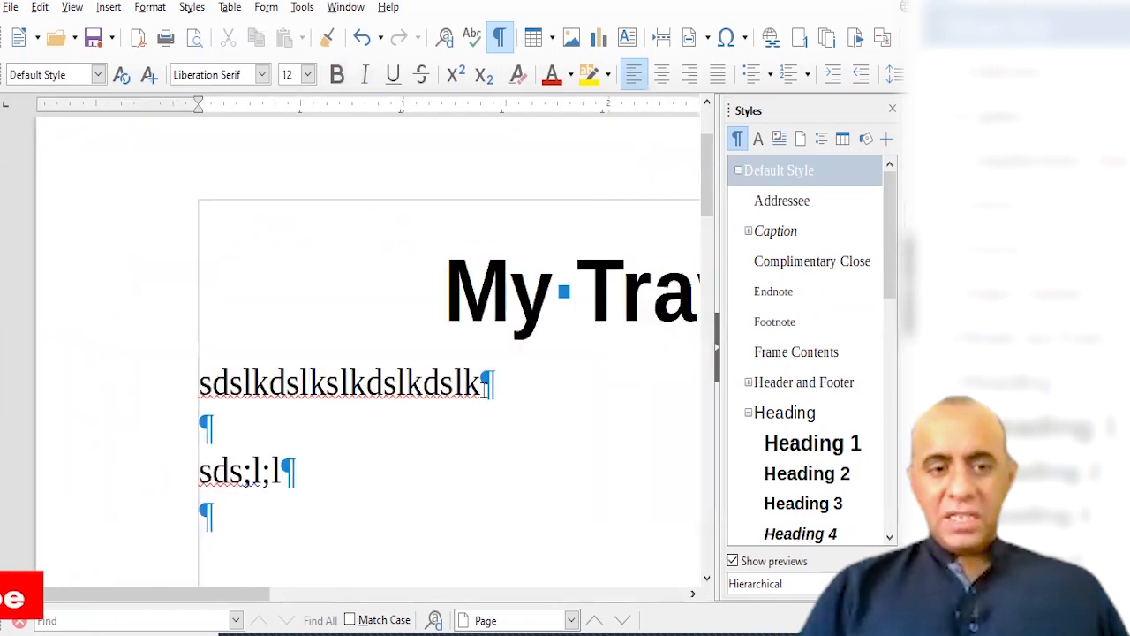
pyautogui.hotkey('ctrl', 'z')
pyautogui.hotkey('ctrl', 'z')
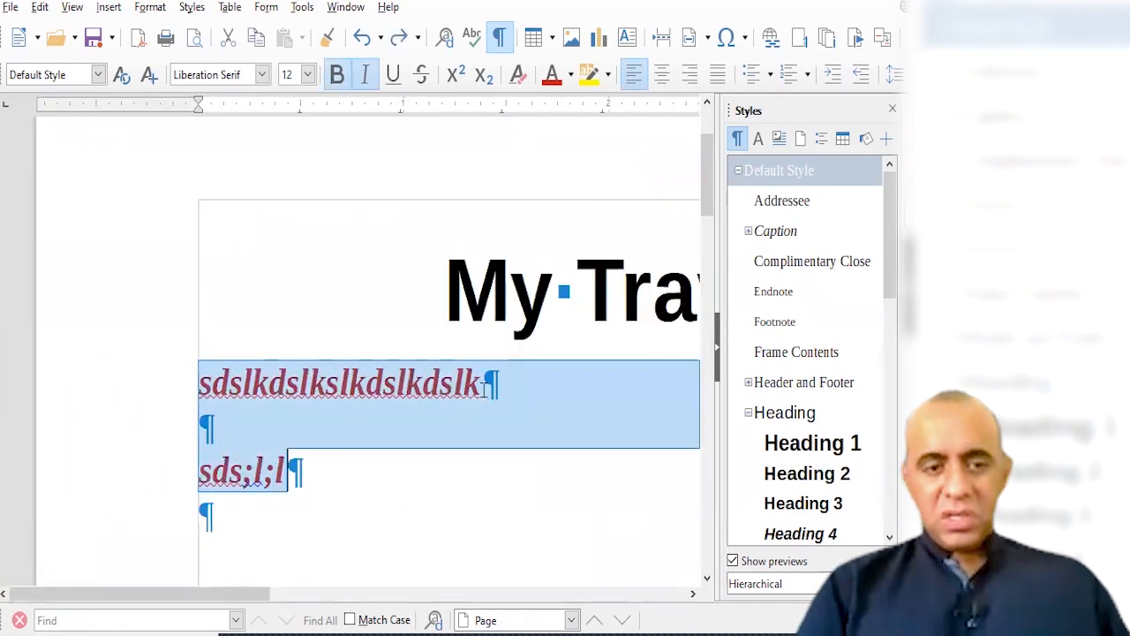
pyautogui.click(357, 456)
pyautogui.click(231, 381)
pyautogui.moveTo(232, 381); pyautogui.dragTo(301, 449)
pyautogui.click(369, 487)
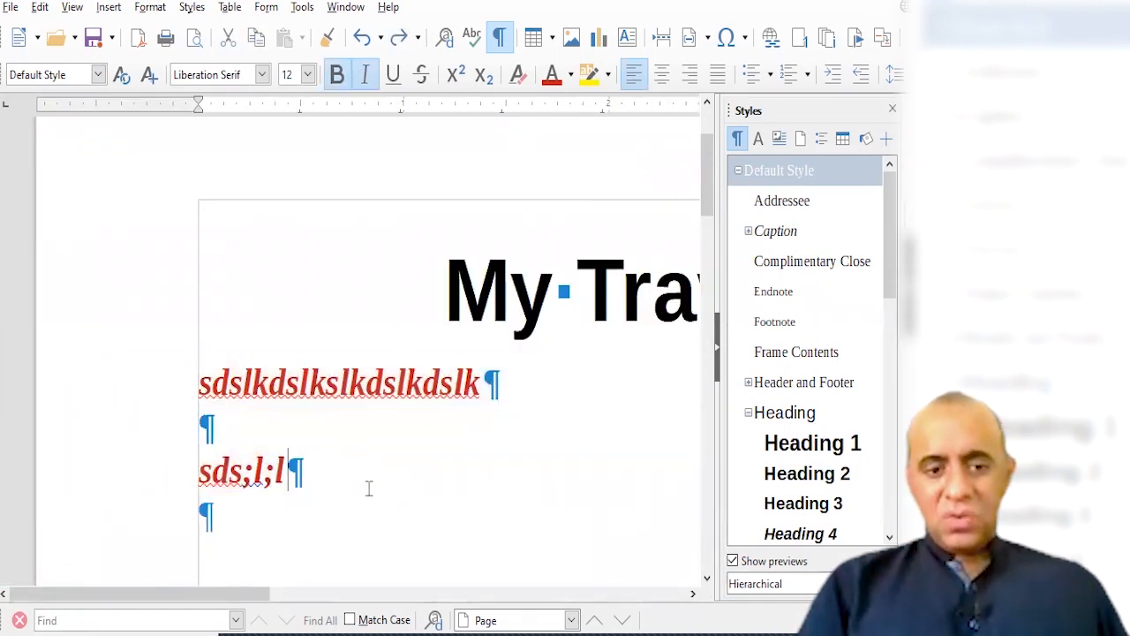
pyautogui.hotkey('ctrl', 'z')
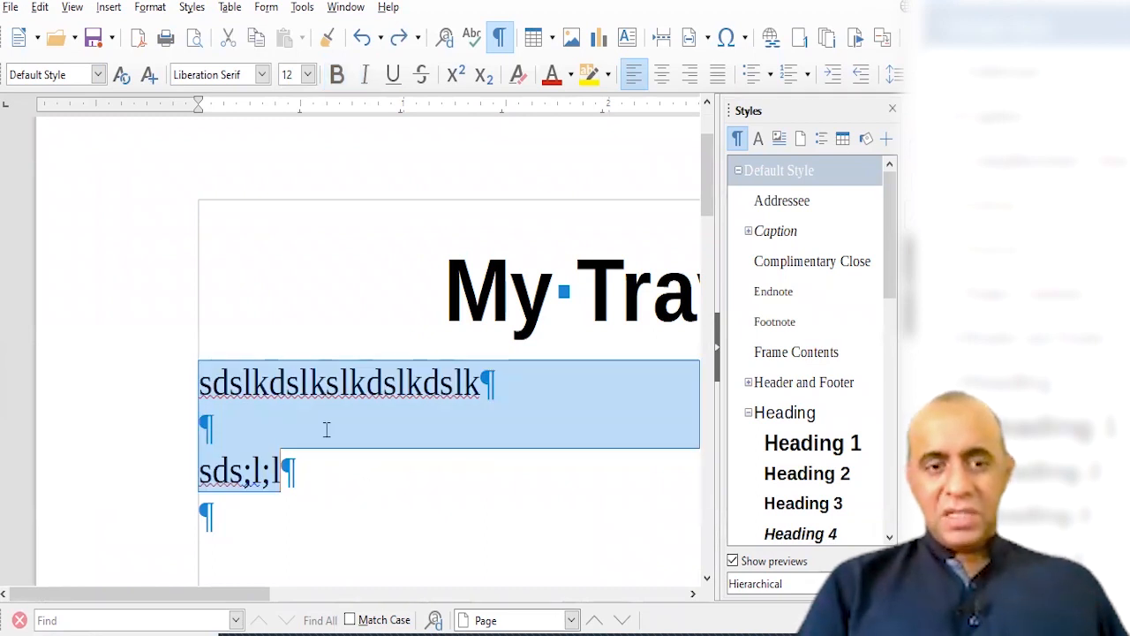
pyautogui.moveTo(242, 383); pyautogui.dragTo(272, 472)
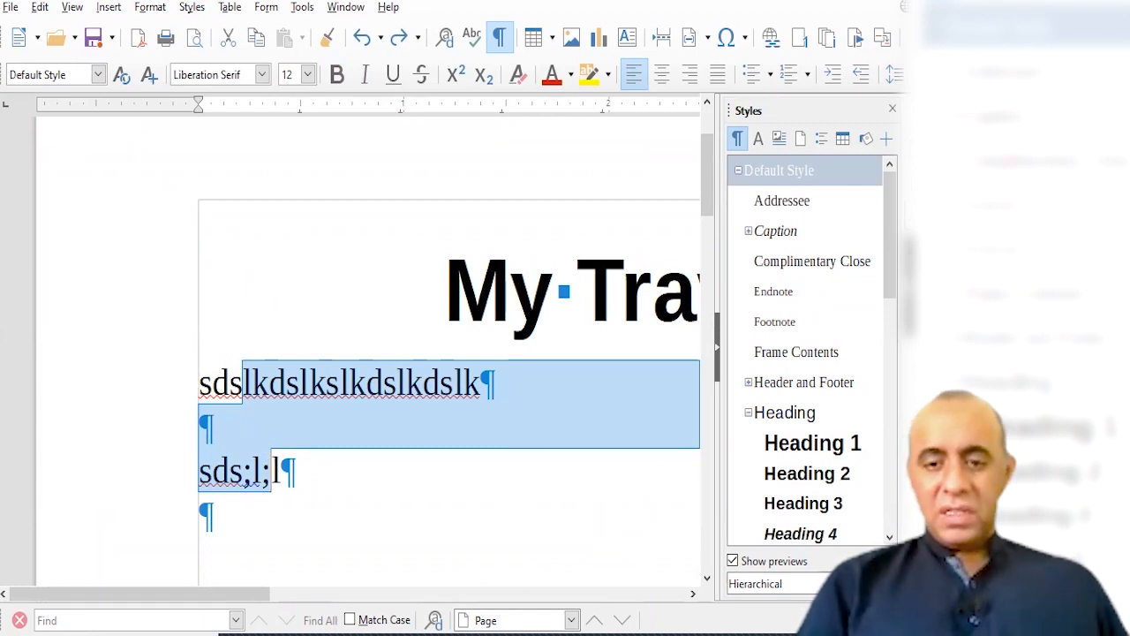
# Undo the filler text so that only the styled title and its empty paragraphs remain.
pyautogui.scroll(-8, 368, 351)
pyautogui.hotkey('ctrl', 'z')
pyautogui.hotkey('ctrl', 'z')
pyautogui.hotkey('ctrl', 'z')
pyautogui.hotkey('ctrl', 'z')
pyautogui.hotkey('ctrl', 'z')
pyautogui.hotkey('ctrl', 'y')
# Select the whole title line and examine the available fonts and font sizes without changing them.
pyautogui.press('Left')
pyautogui.press('Left')
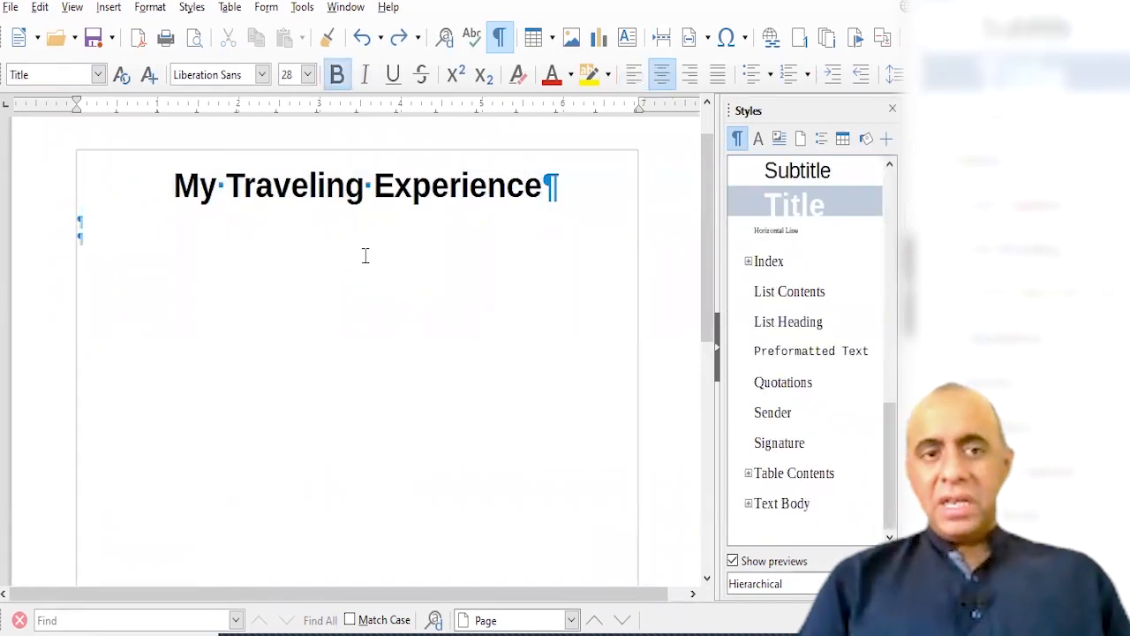
pyautogui.press('Home')
pyautogui.write('/')
pyautogui.press('BackSpace')
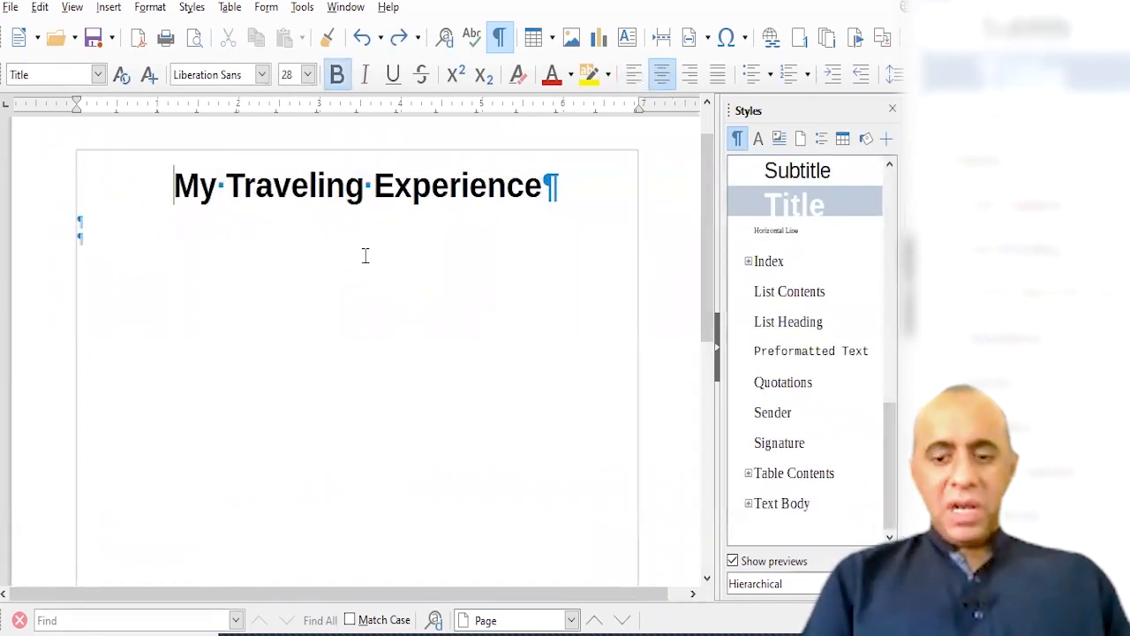
pyautogui.hotkey('shift', 'End')
pyautogui.click(263, 75)
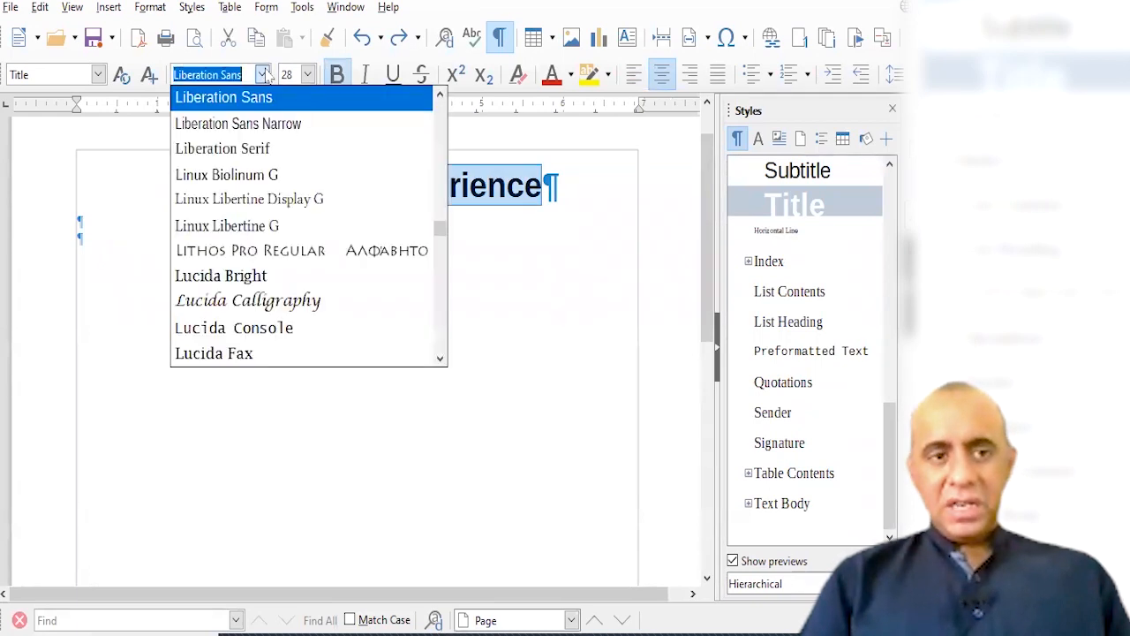
pyautogui.click(263, 75)
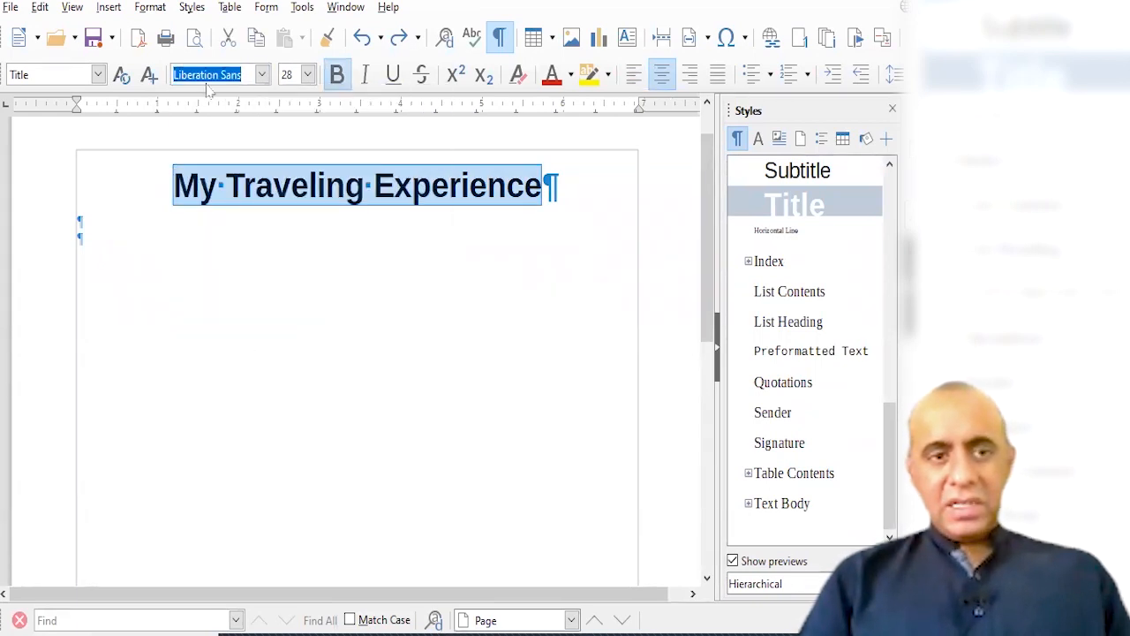
pyautogui.click(307, 75)
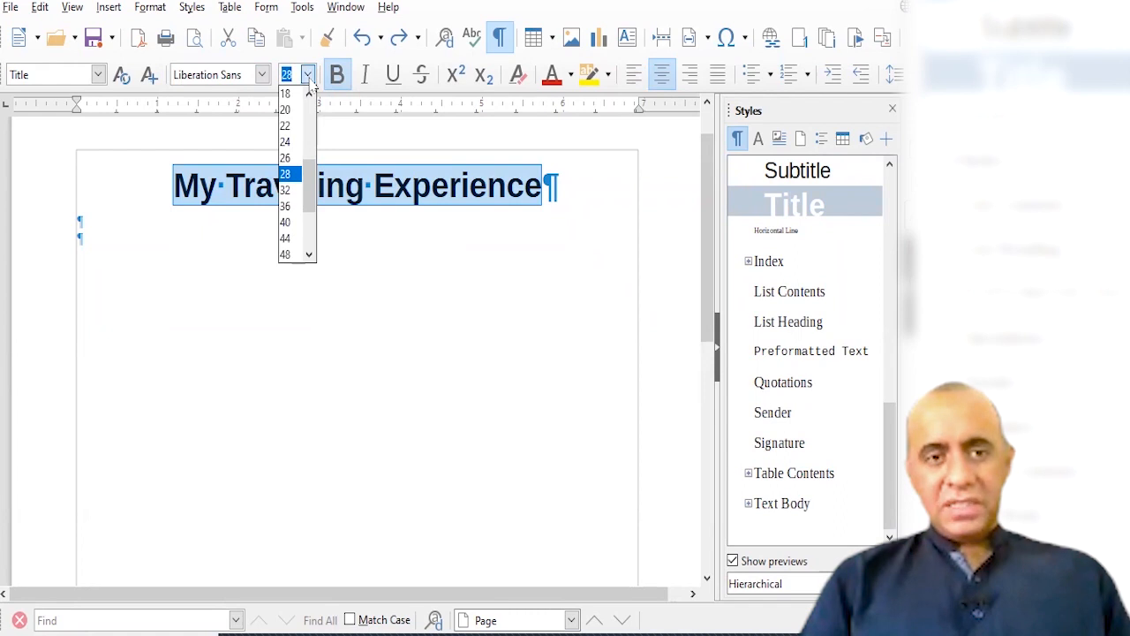
pyautogui.click(309, 77)
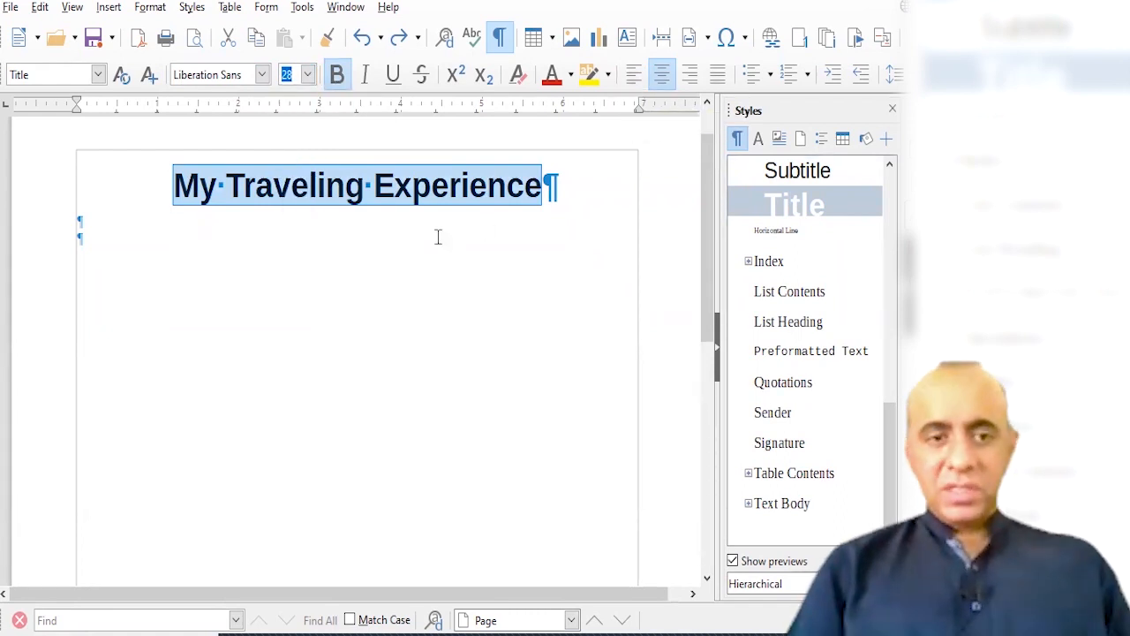
# Write an opening paragraph below the title about travelling to hill stations such as Murree or Swat in Pakistan, and hide the formatting marks.
pyautogui.click(318, 242)
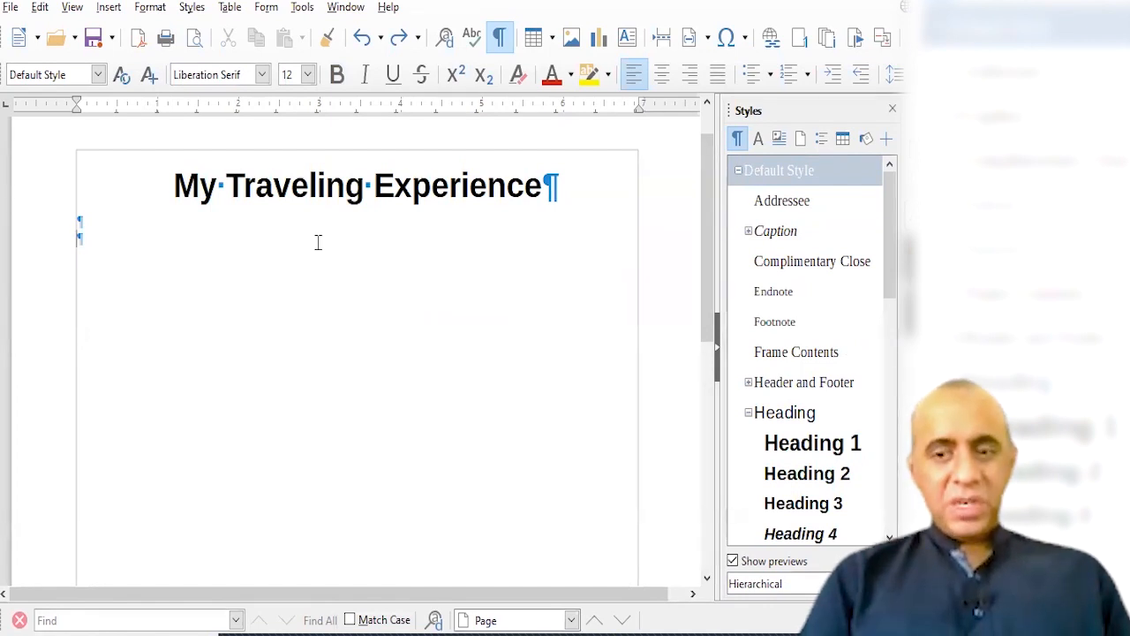
pyautogui.write('I love to travel whenever I get a chance to do that.')
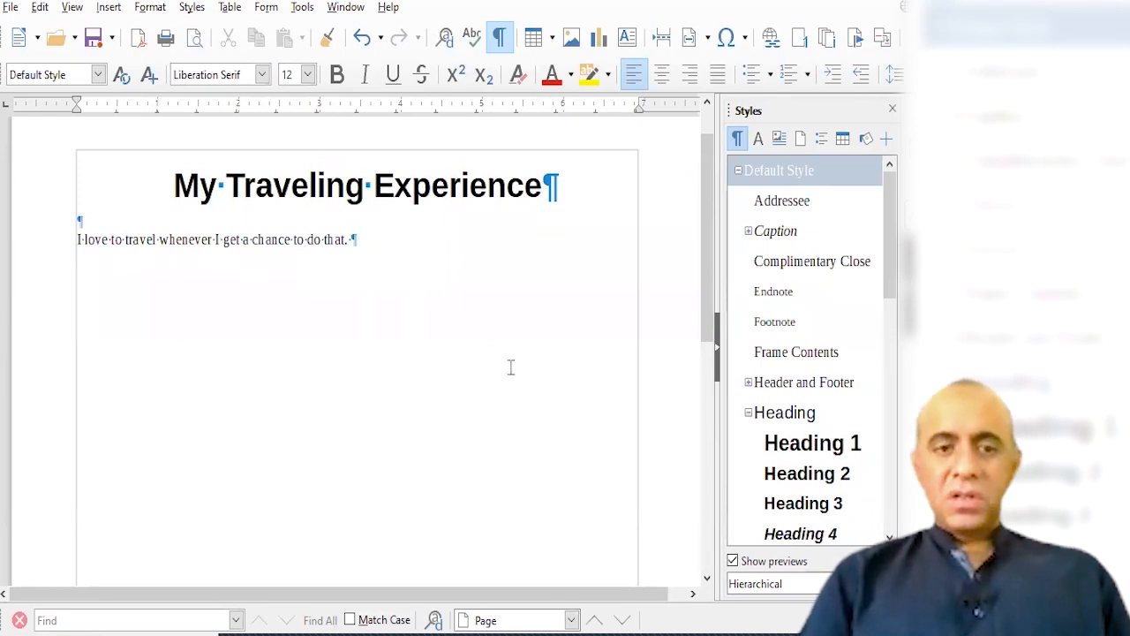
pyautogui.click(497, 37)
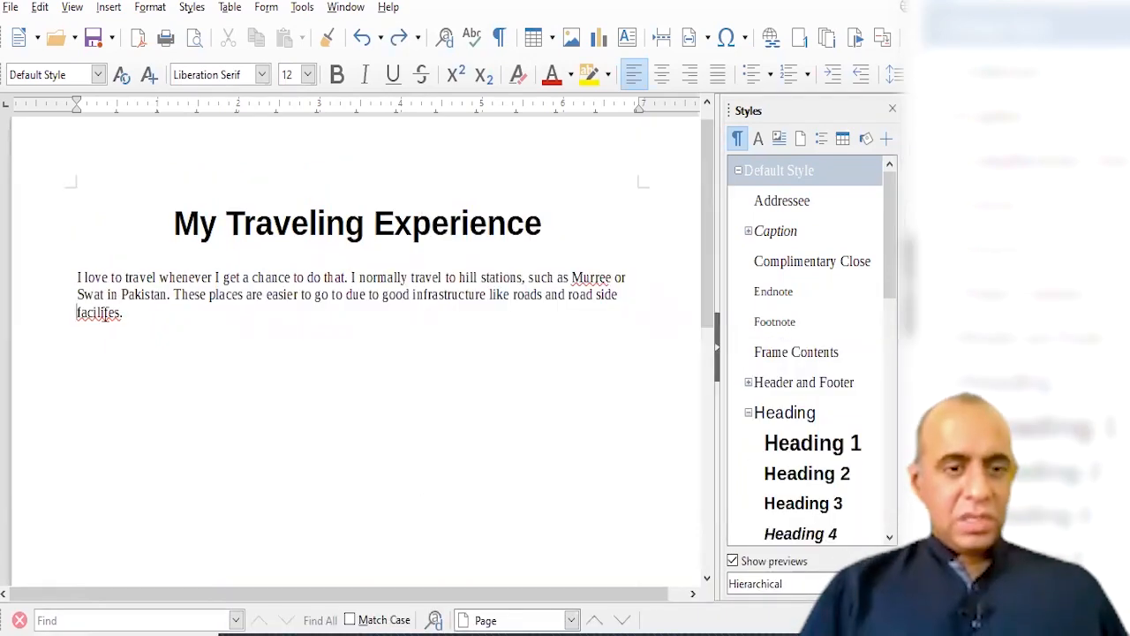
# Correct the misspelled "facilites" to "facilities" and add "Murree" to the spelling dictionary.
pyautogui.rightClick(104, 315)
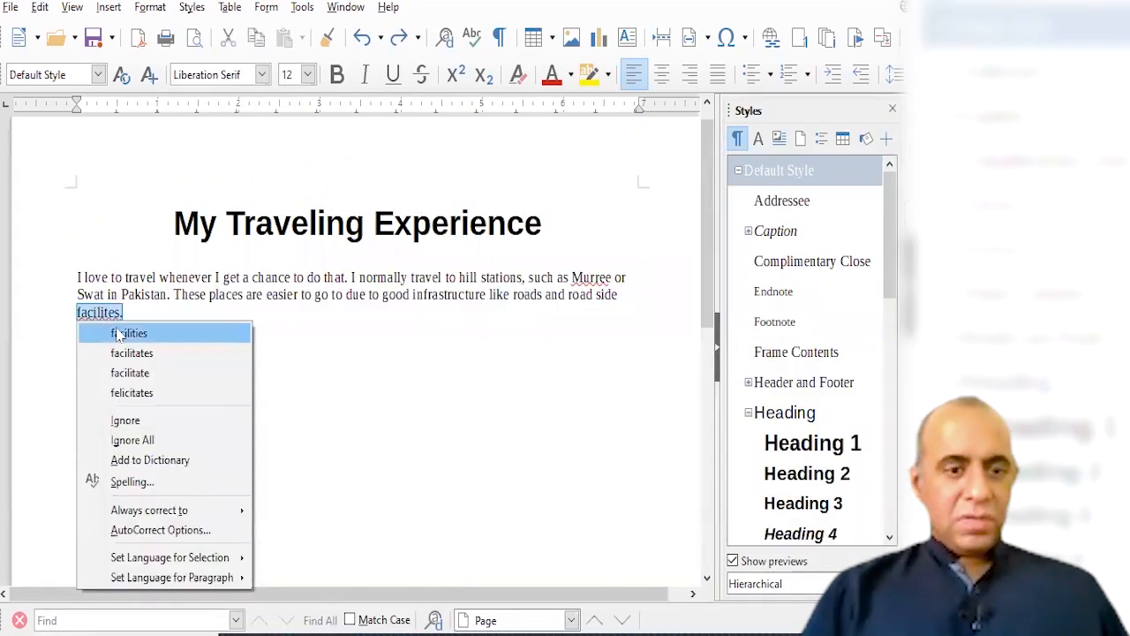
pyautogui.click(124, 329)
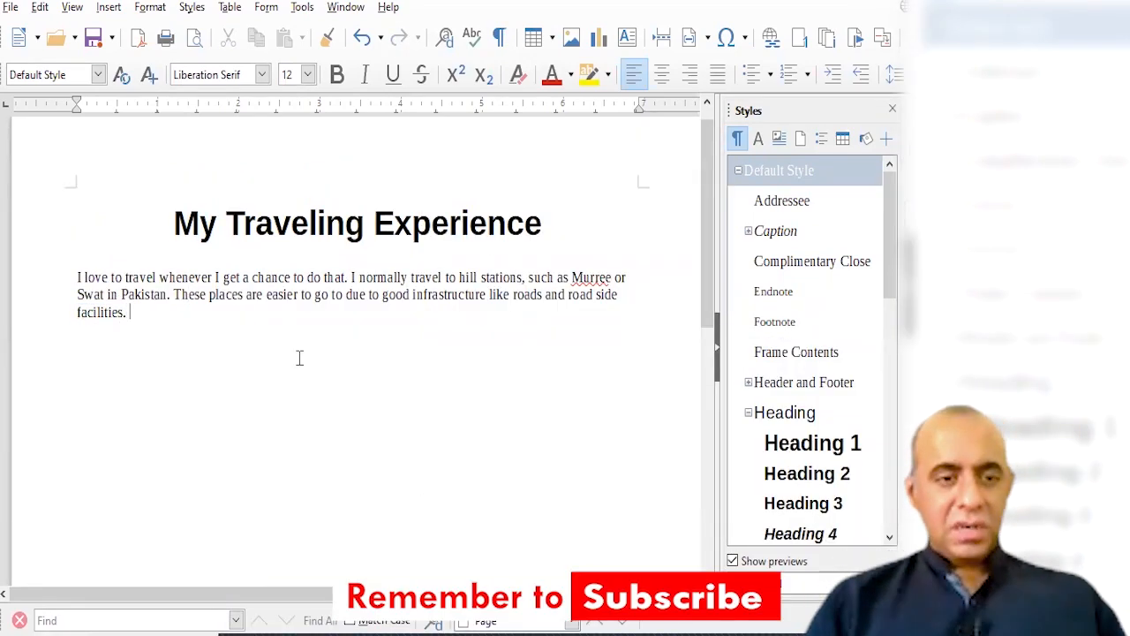
pyautogui.rightClick(601, 285)
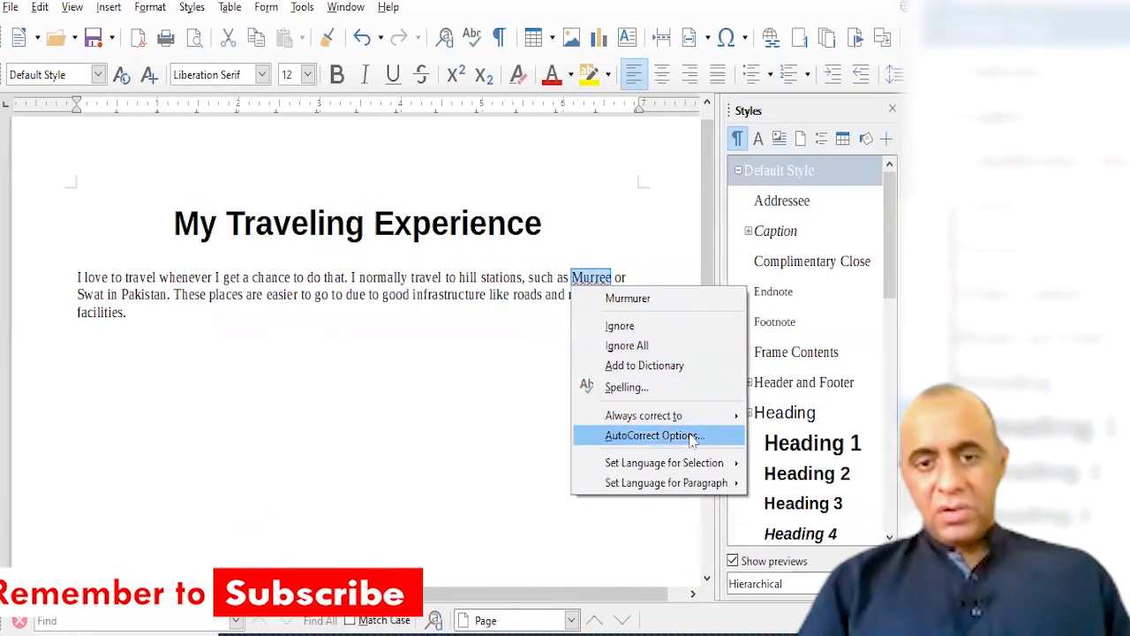
pyautogui.click(653, 366)
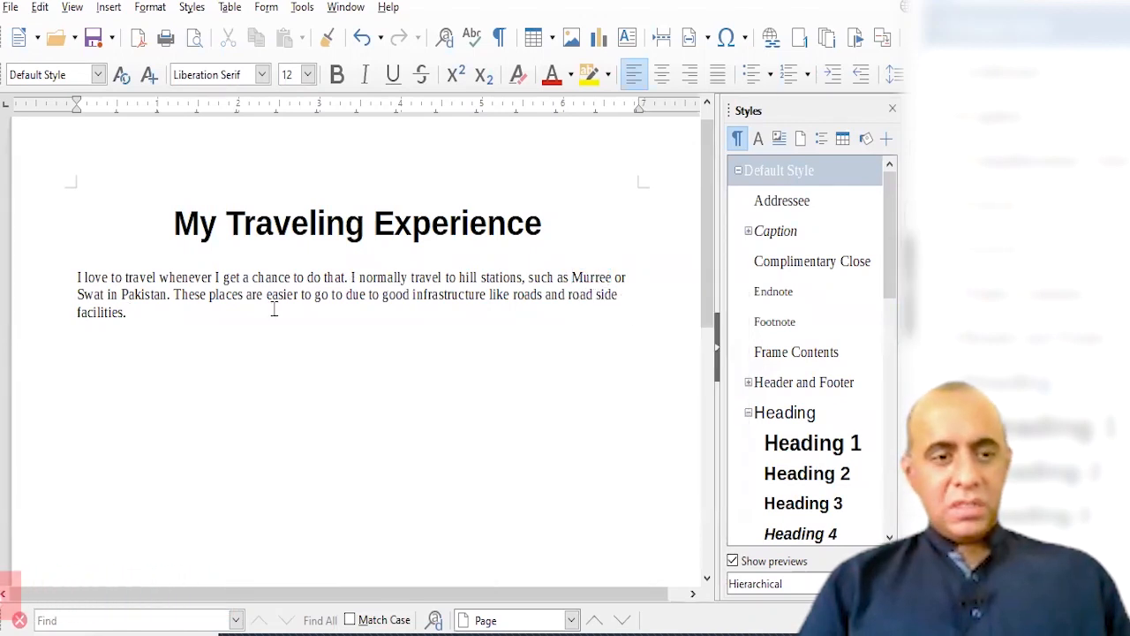
# Add "My most frequently traveled places are listed below:" and the lines Murree, Margala Hills, Swat – Kalam, and Kaghan and Naran.
pyautogui.write('My most frequently traveled places are listed below:')
pyautogui.press('Return')
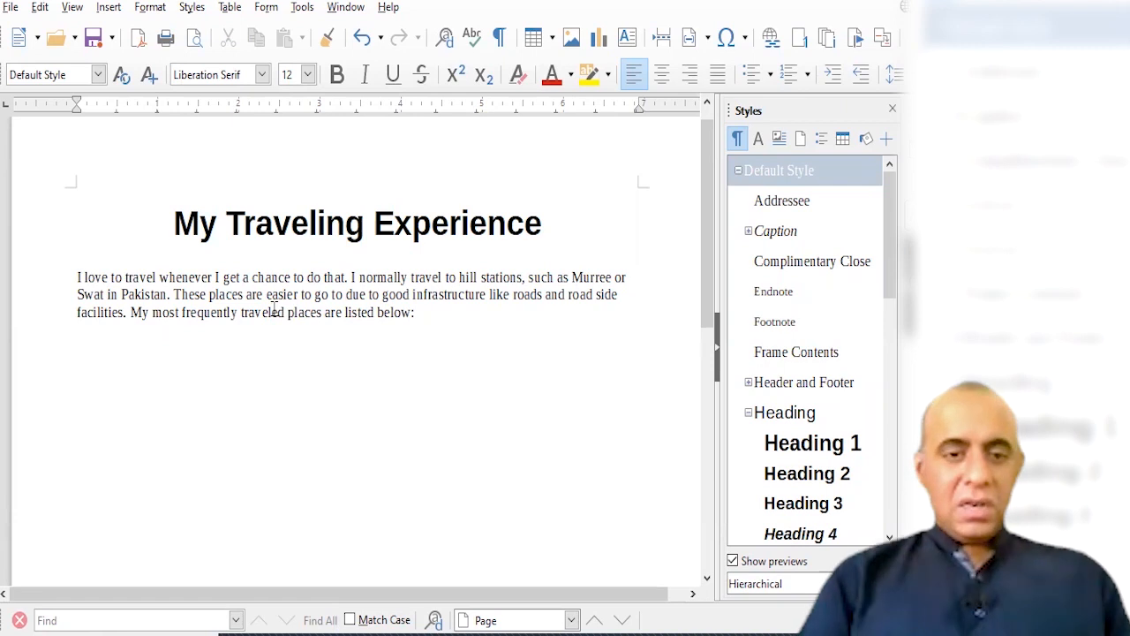
pyautogui.write('Murree')
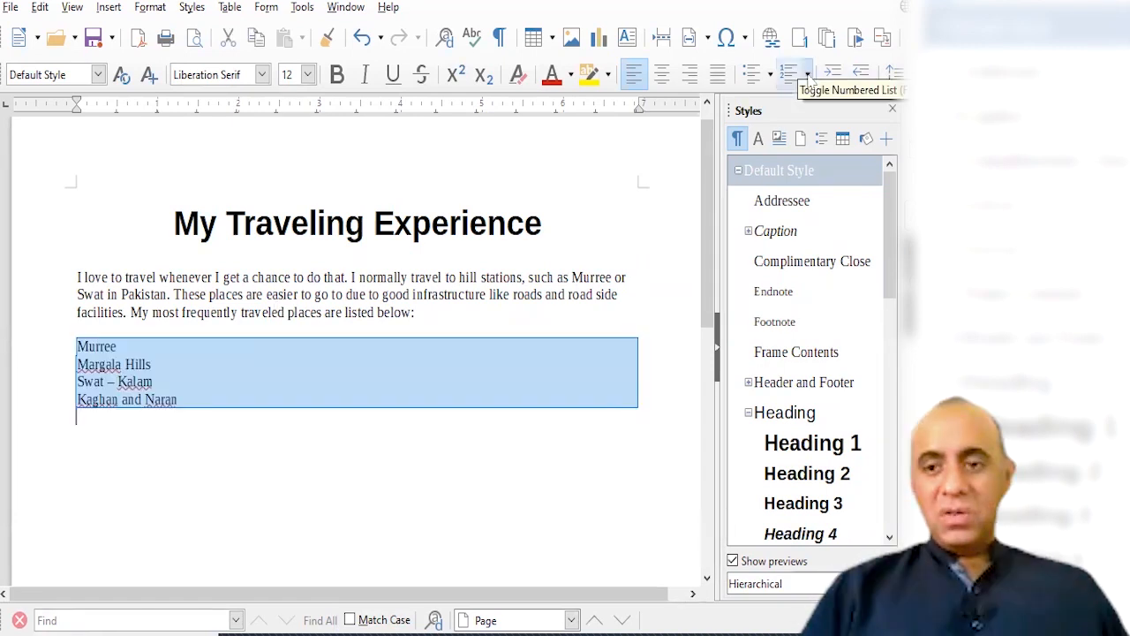
# Turn the four place lines into a numbered list in the 1. 2. 3. format and continue with unnumbered blank lines below it.
pyautogui.click(808, 76)
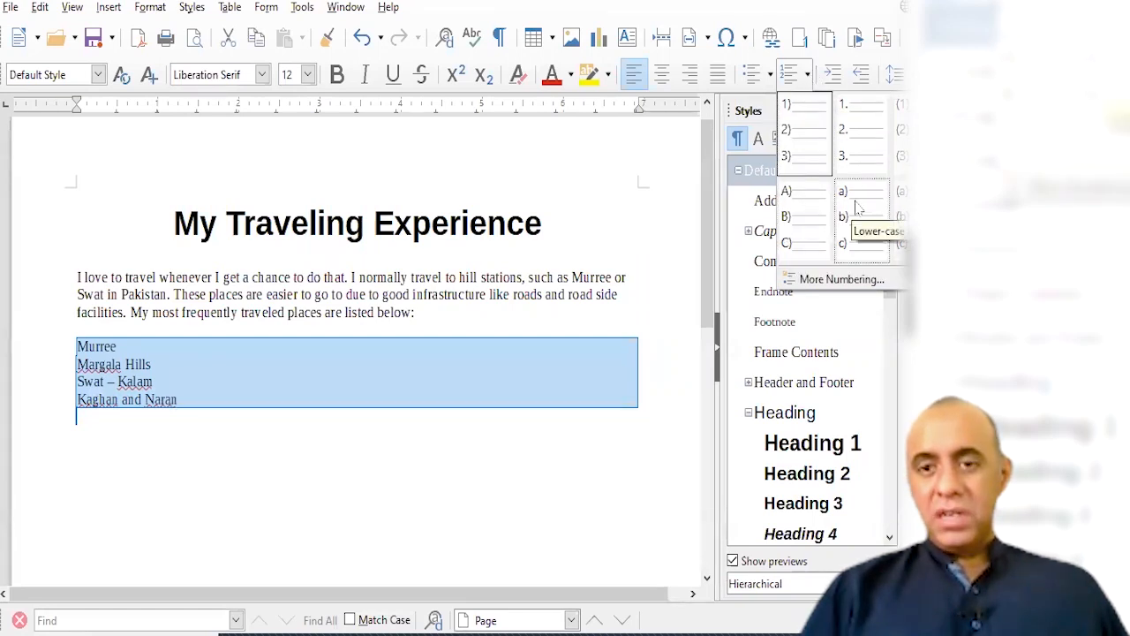
pyautogui.click(847, 133)
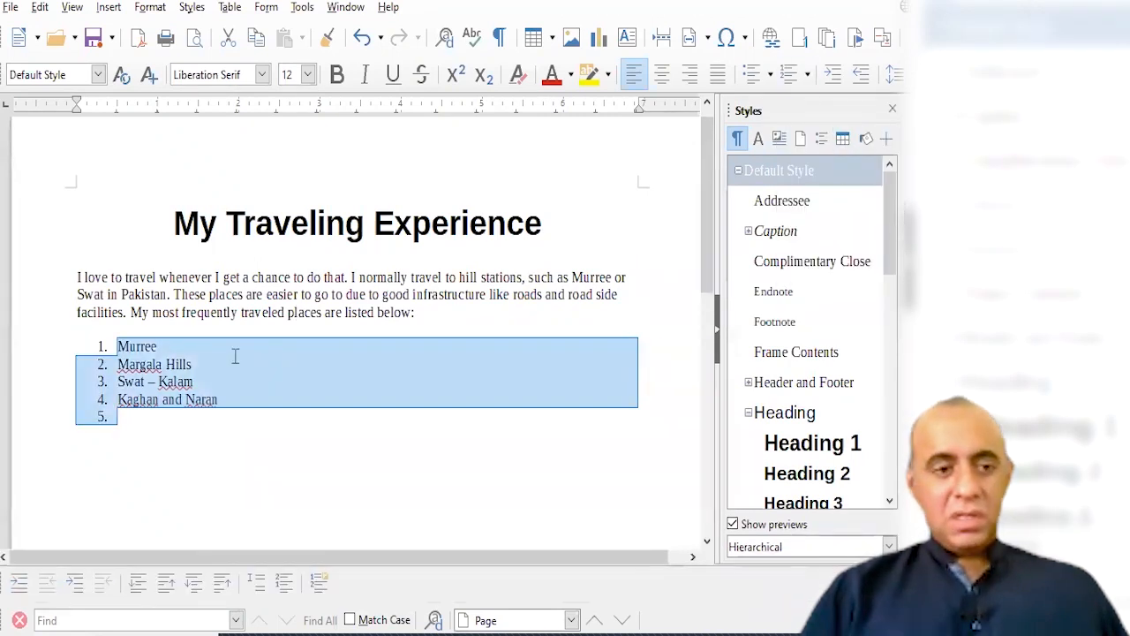
pyautogui.click(147, 422)
pyautogui.press('BackSpace')
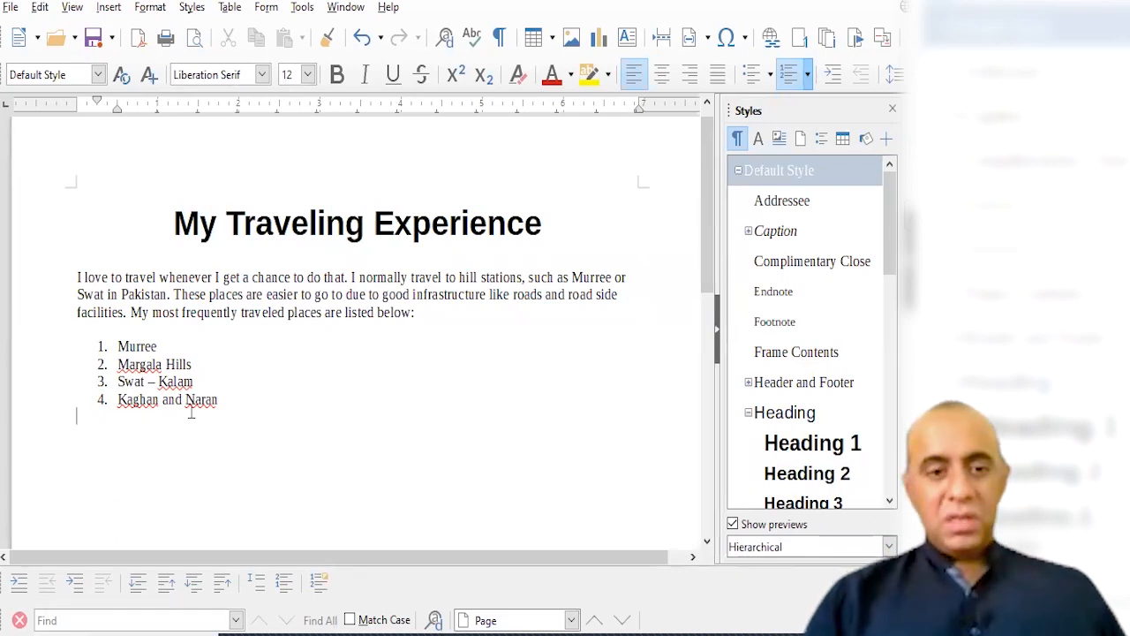
pyautogui.press('Return')
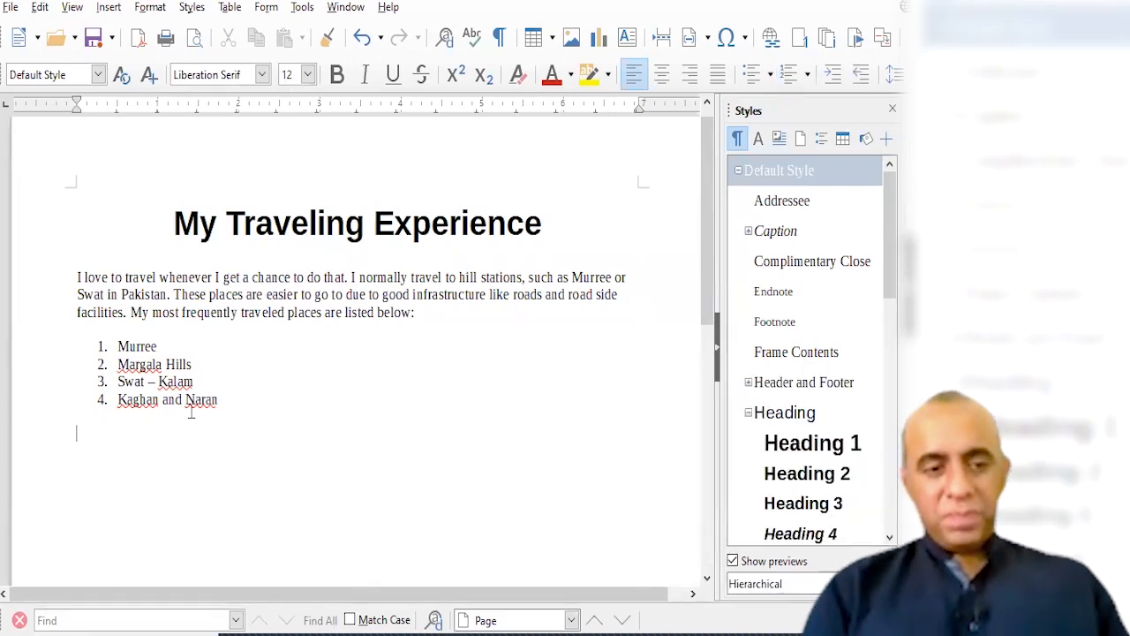
# Add below the numbered list the line "The reason I give traveling a priority in my life is due to the following facts:".
pyautogui.write('The reason I give traveling a priority in my life is due to the following facts:')
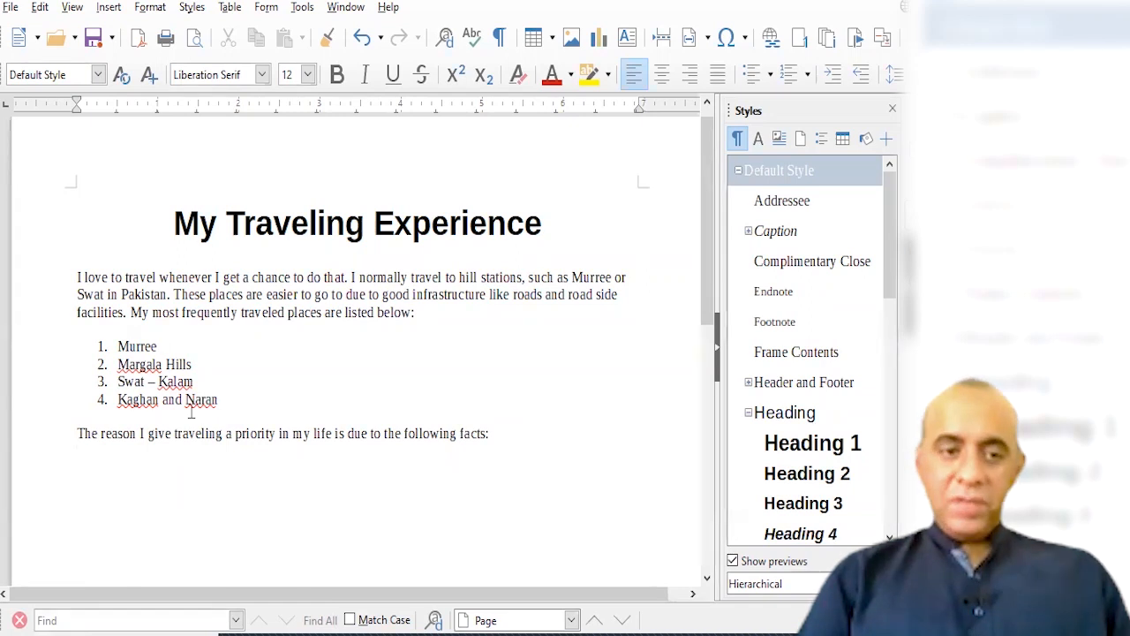
pyautogui.moveTo(124, 347); pyautogui.dragTo(151, 398)
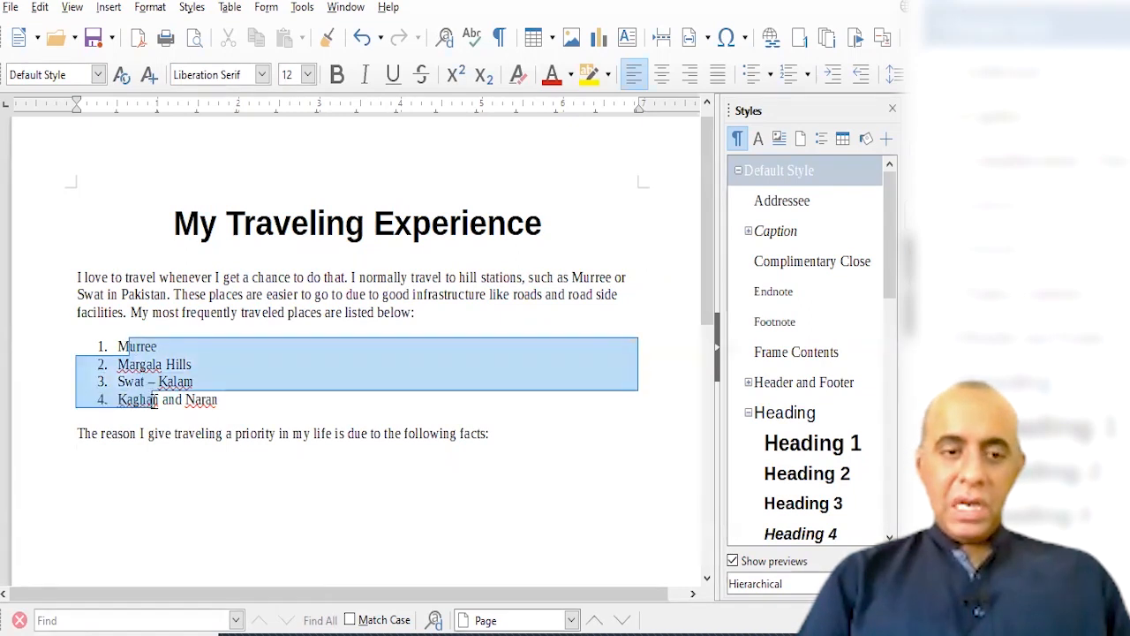
pyautogui.click(204, 452)
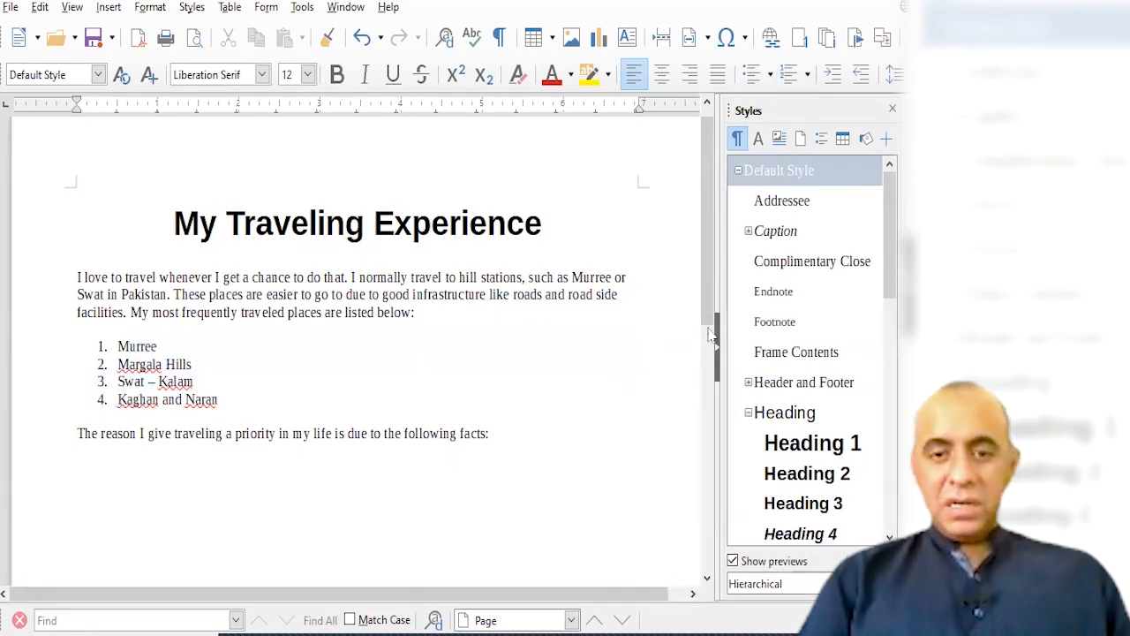
# Close the Find toolbar and leave the numbered list of places deselected.
pyautogui.moveTo(711, 302); pyautogui.dragTo(712, 327)
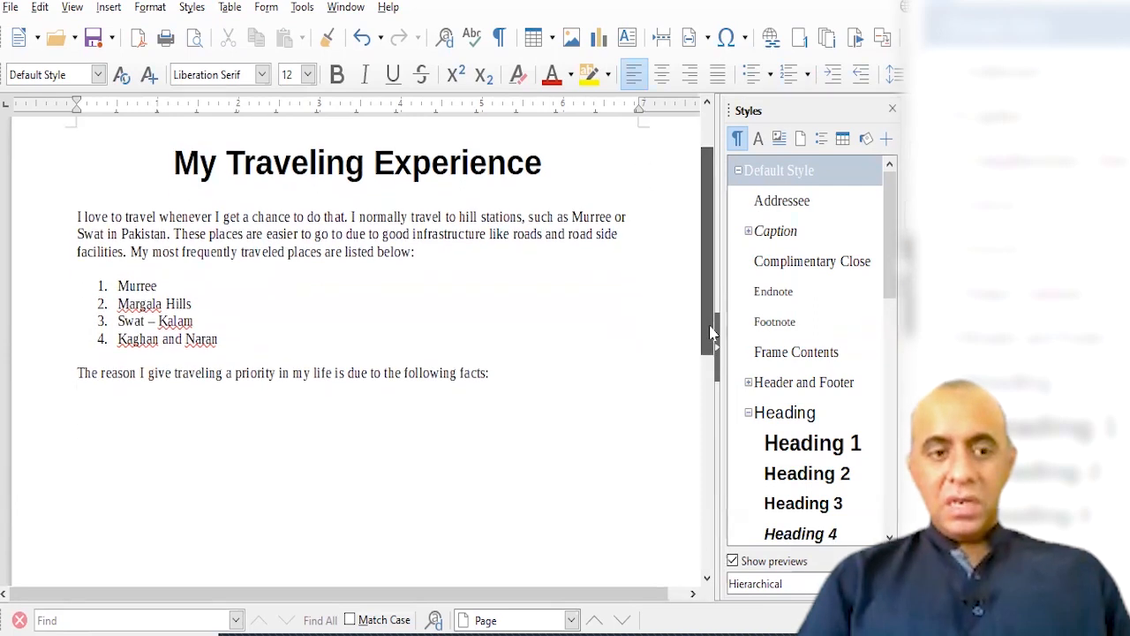
pyautogui.moveTo(143, 279); pyautogui.dragTo(161, 339)
pyautogui.click(129, 285)
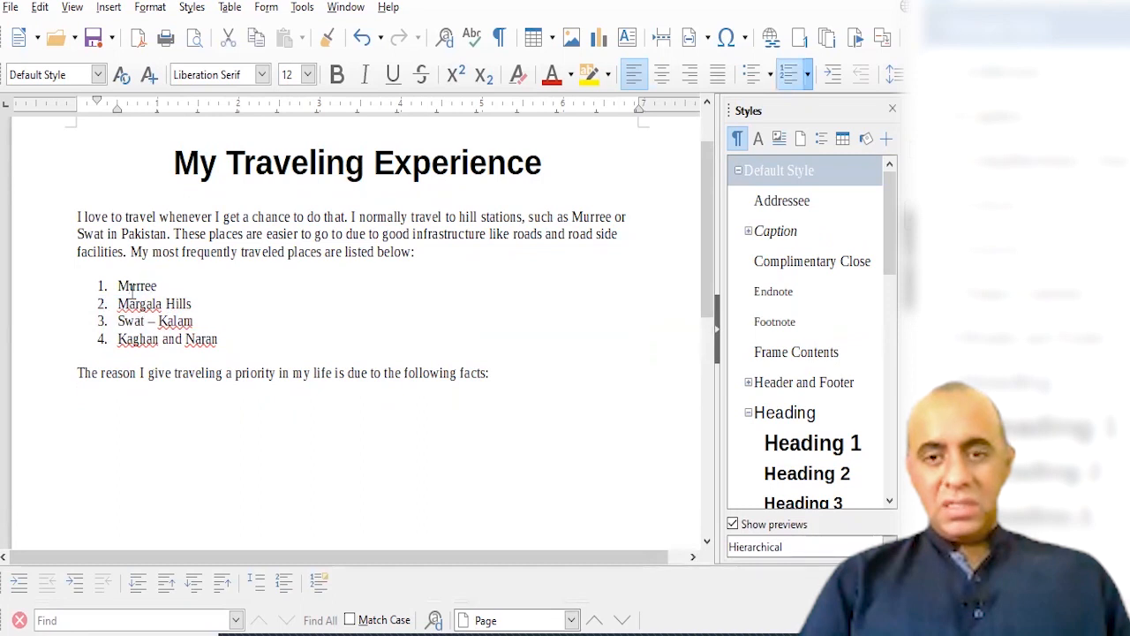
pyautogui.click(19, 621)
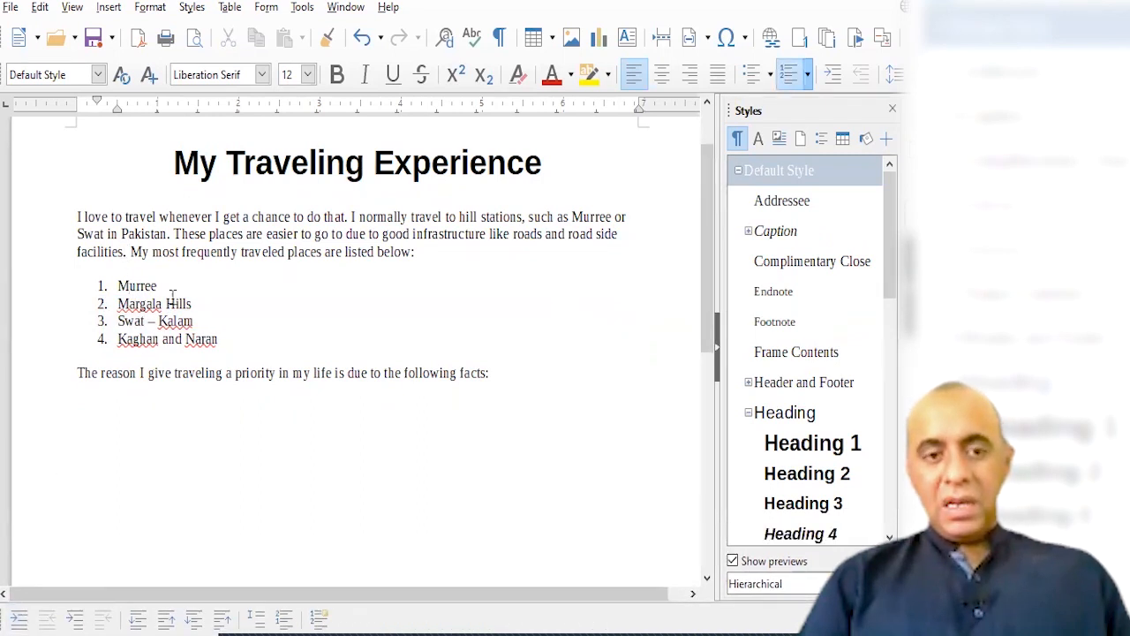
pyautogui.moveTo(80, 287); pyautogui.dragTo(180, 338)
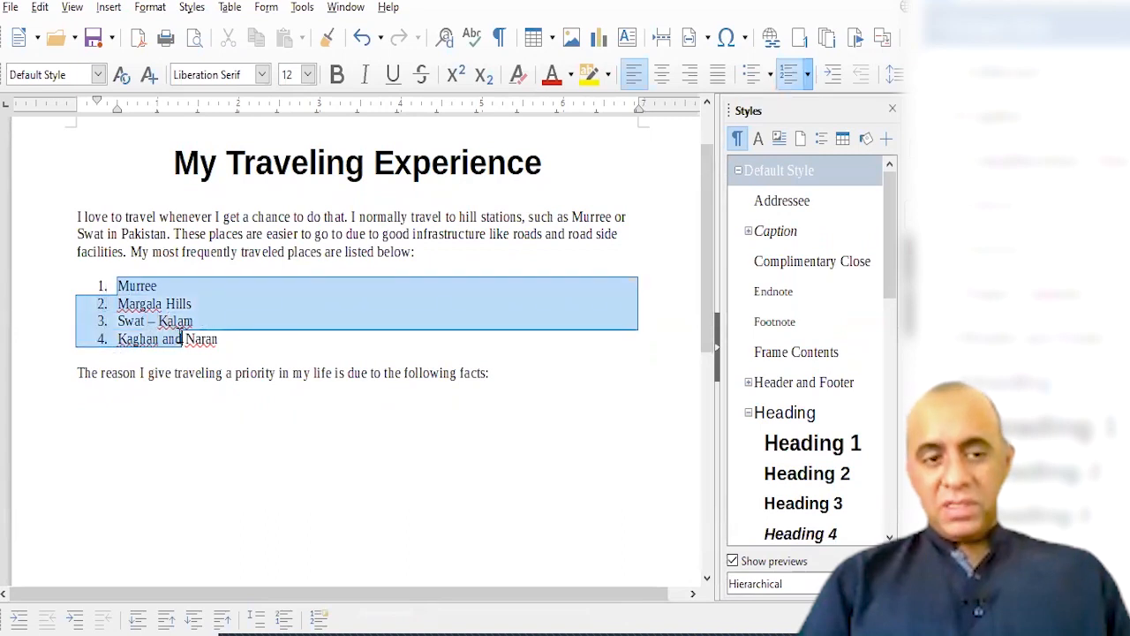
pyautogui.click(181, 337)
pyautogui.click(222, 373)
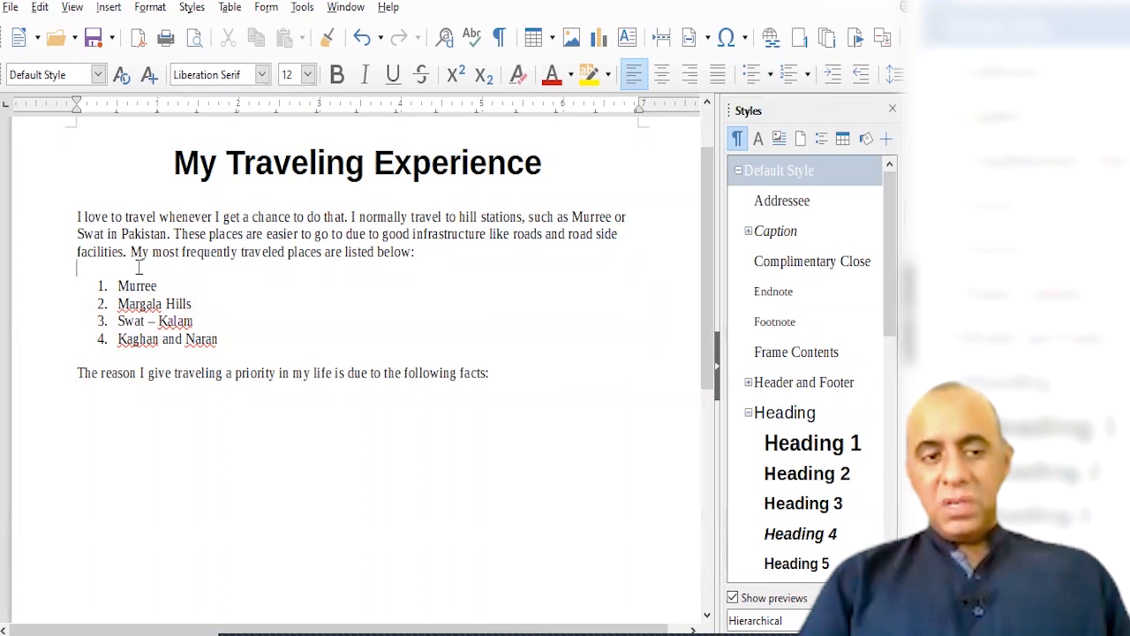
# Write below that sentence the lines "Good for mental health", "Traveling is fun", "A break in work routine" and "Memories are built".
pyautogui.click(165, 428)
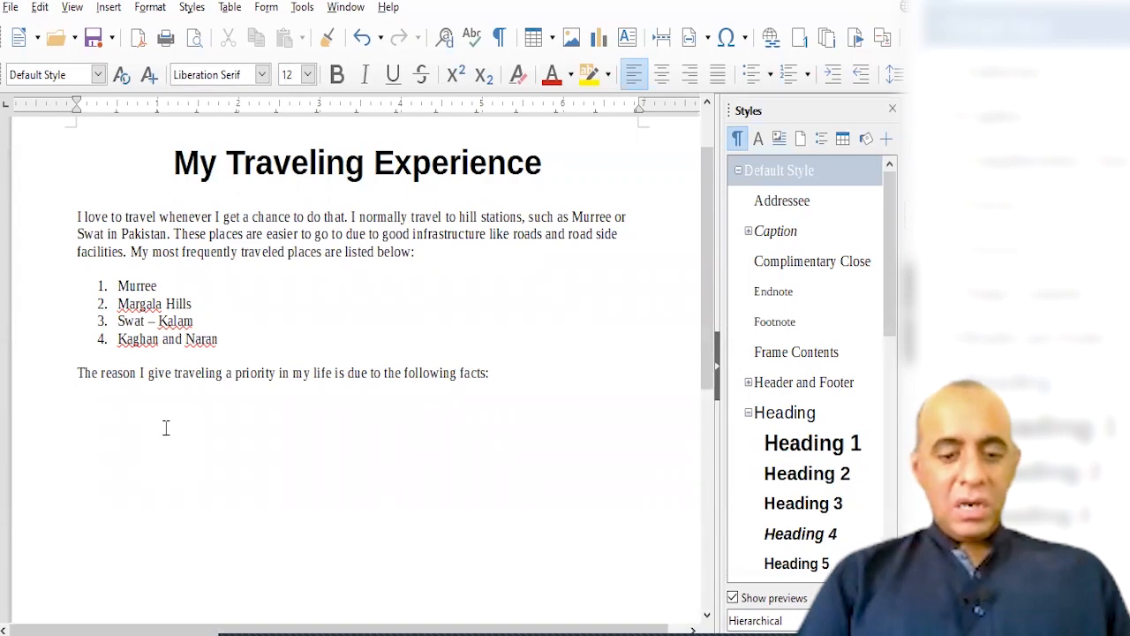
pyautogui.write('Good')
pyautogui.write('for mental health')
pyautogui.press('Return')
pyautogui.write('Traveling is fun')
pyautogui.press('Return')
pyautogui.write('A break in work routine')
pyautogui.press('Return')
pyautogui.write('Memories are built')
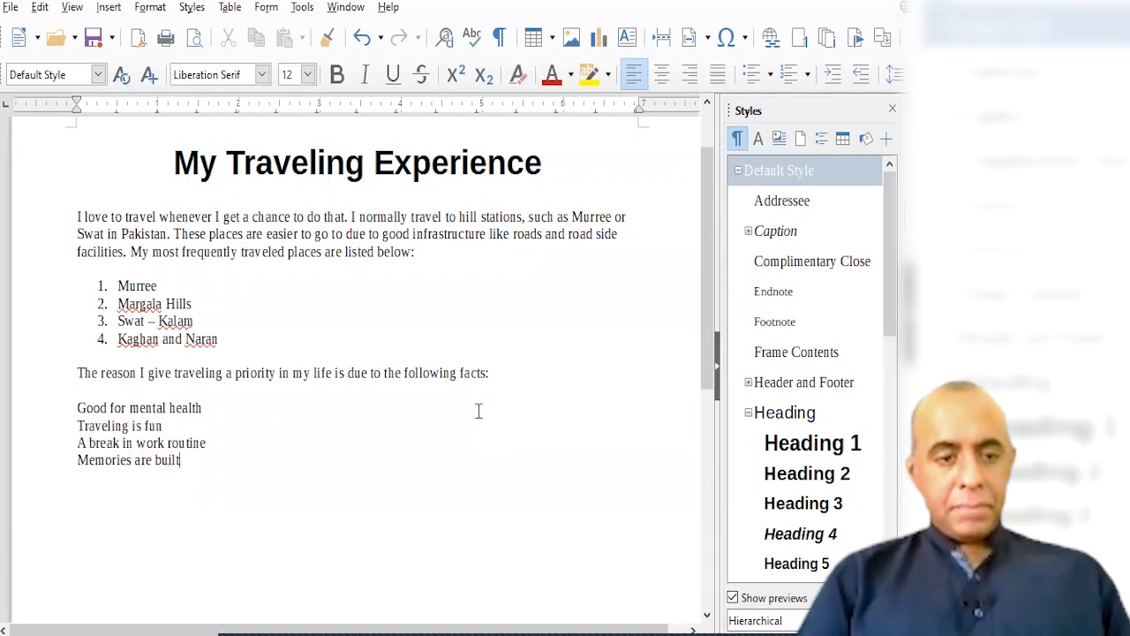
# Turn the four fact lines into a bulleted list with large solid round bullets.
pyautogui.press('Up')
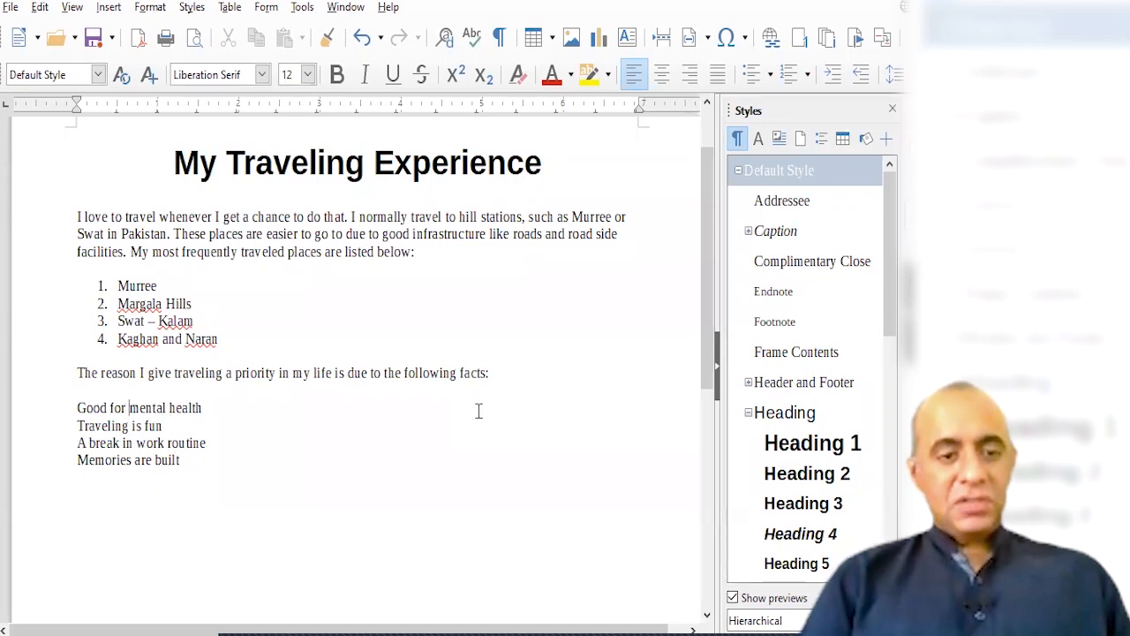
pyautogui.hotkey('shift', 'Down')
pyautogui.hotkey('shift', 'Down')
pyautogui.hotkey('shift', 'Down')
pyautogui.hotkey('shift', 'Up')
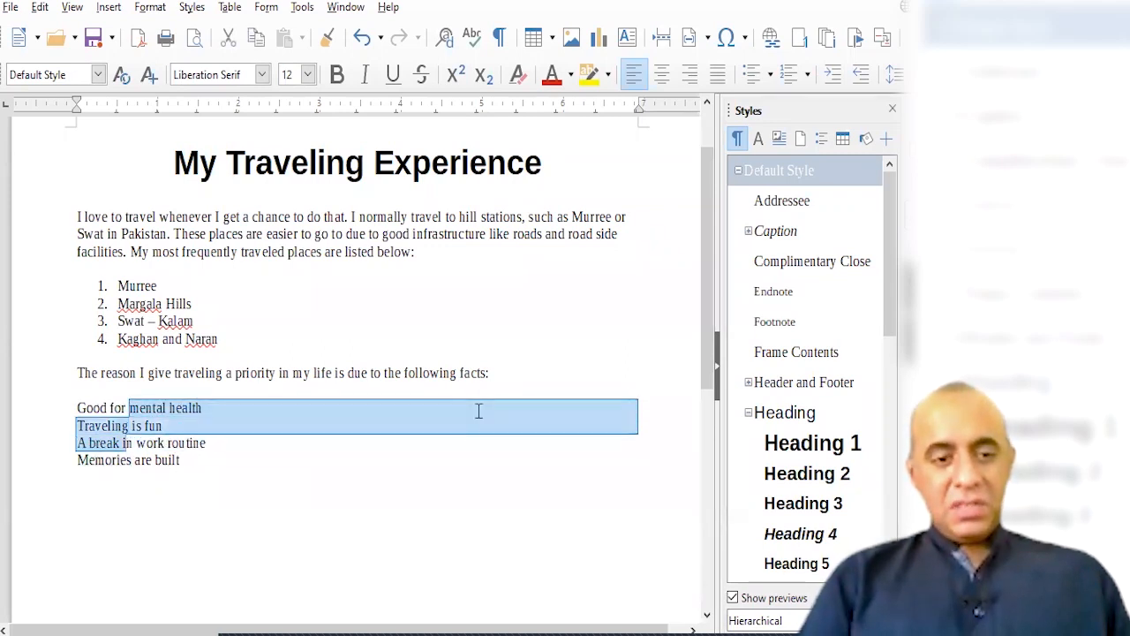
pyautogui.hotkey('shift', 'Down')
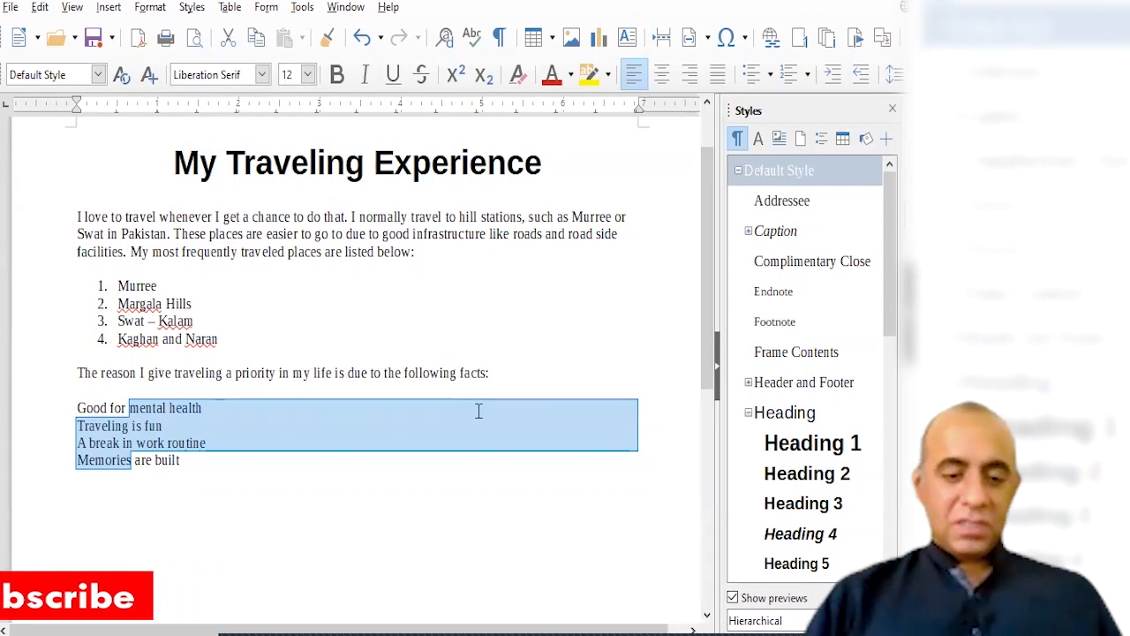
pyautogui.click(771, 76)
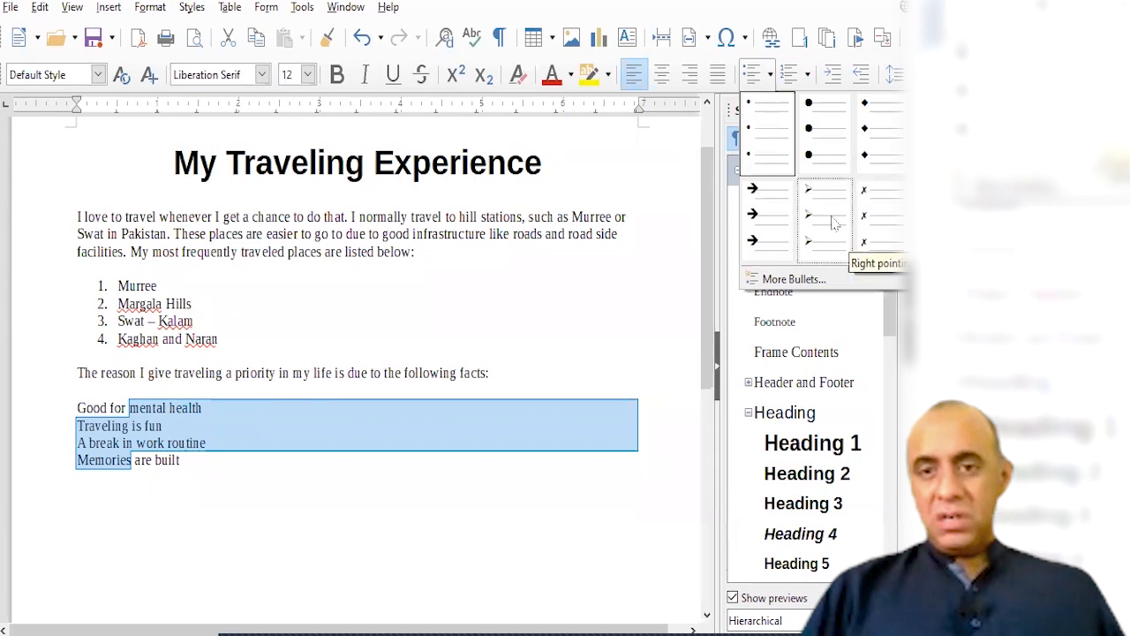
pyautogui.click(820, 146)
# Try diamond bullets on the list of facts and switch it to small round bullets.
pyautogui.click(771, 76)
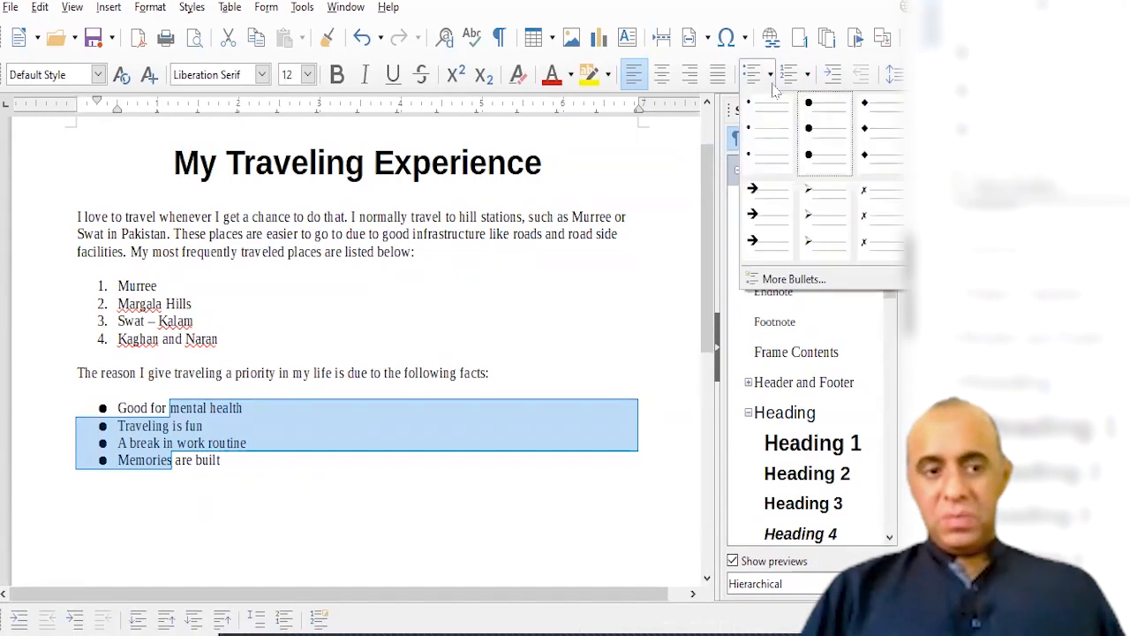
pyautogui.click(870, 155)
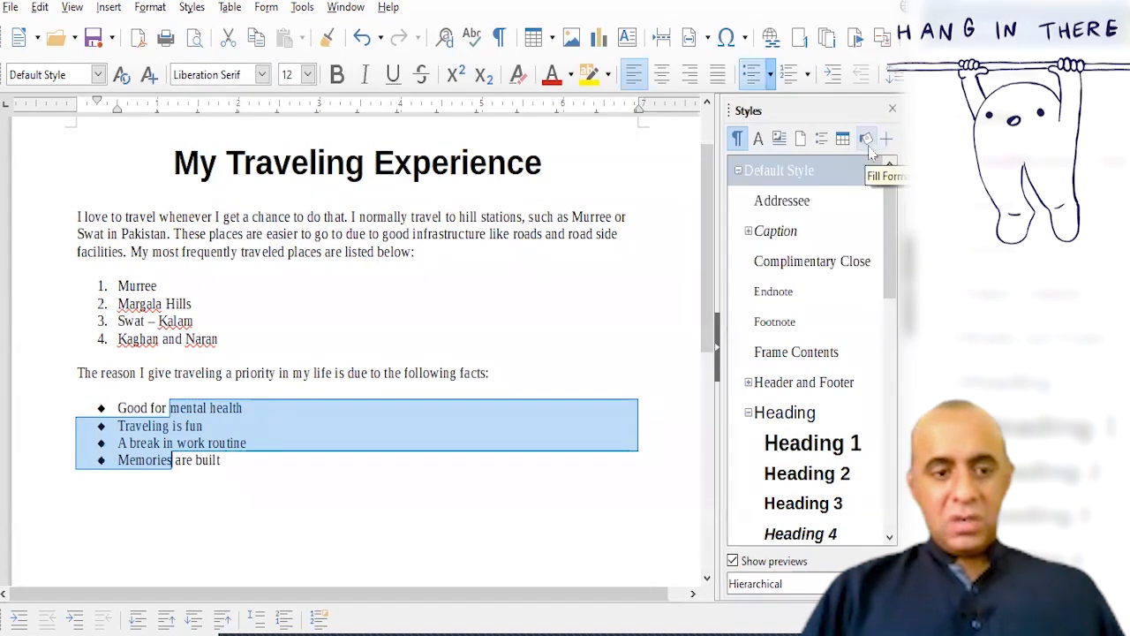
pyautogui.click(769, 77)
pyautogui.click(768, 128)
pyautogui.click(433, 552)
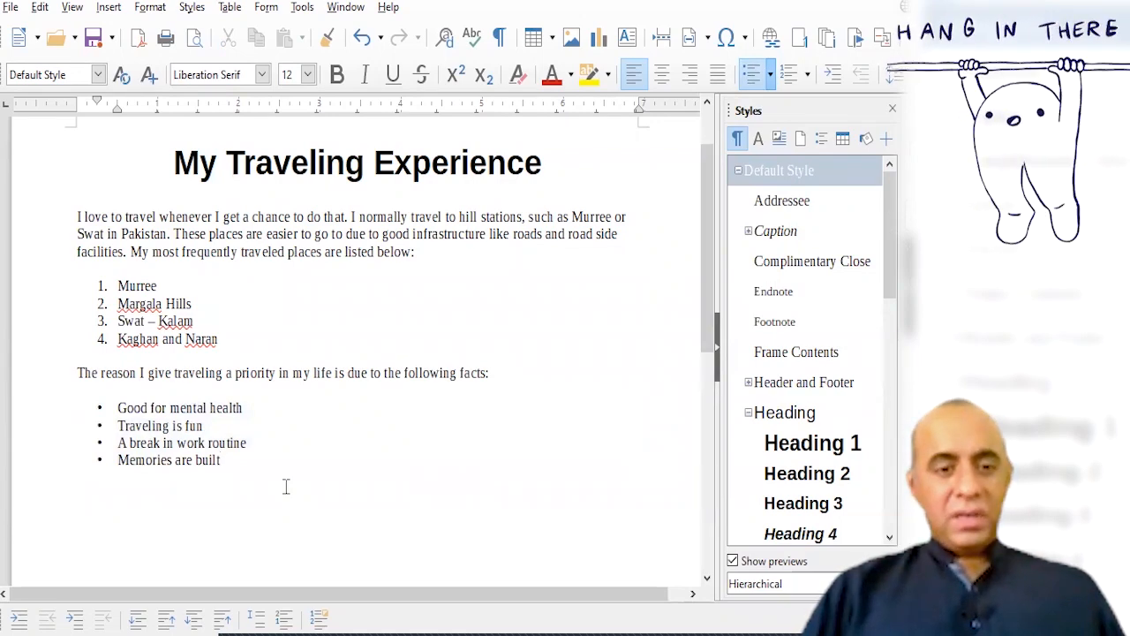
# End the bulleted list after "Memories are built" and leave an unbulleted blank line below it.
pyautogui.press('Return')
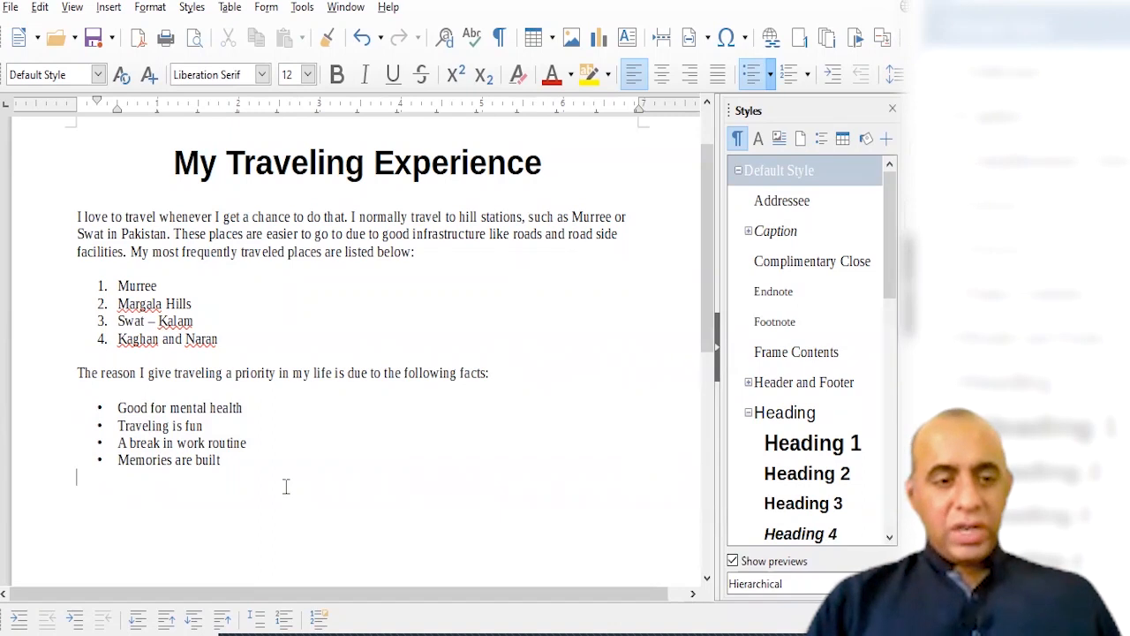
pyautogui.hotkey('ctrl', 'z')
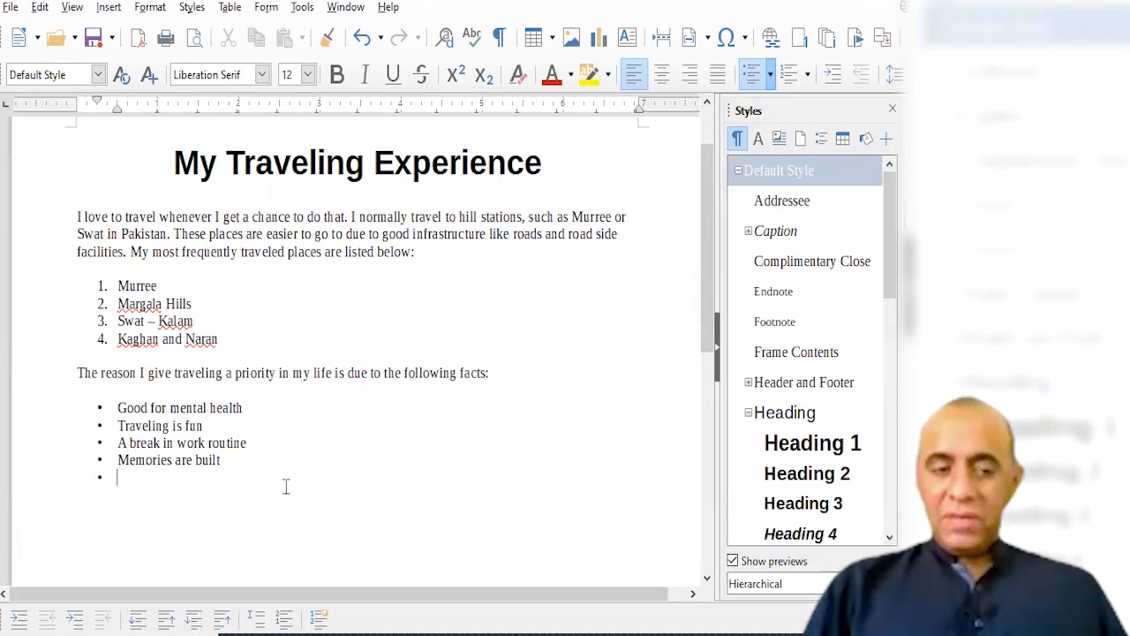
pyautogui.press('Return')
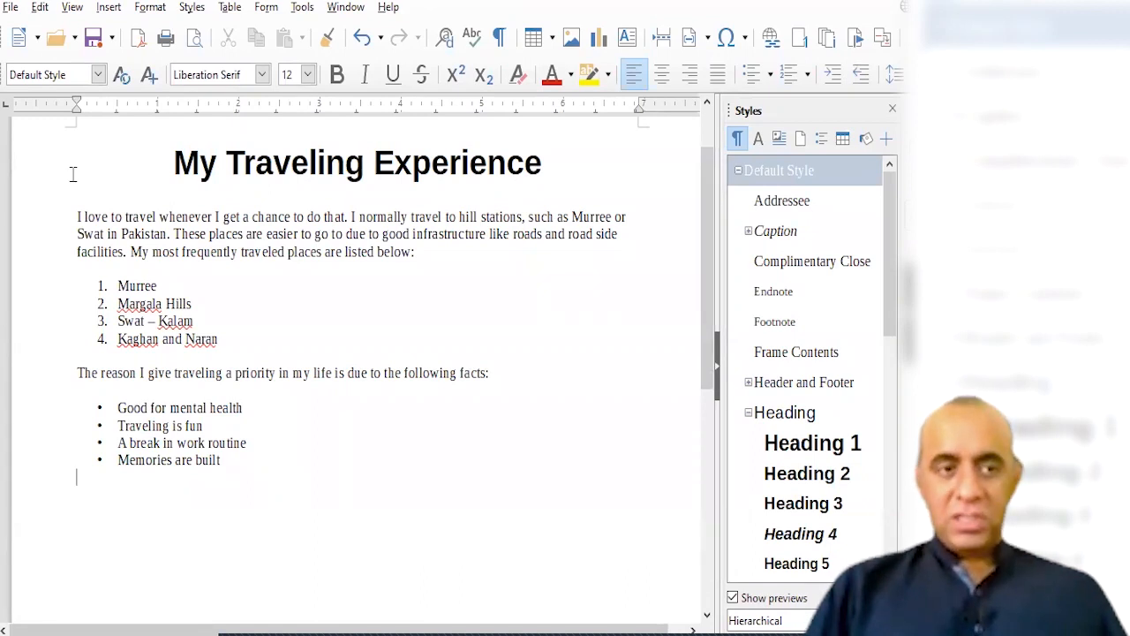
pyautogui.press('Return')
# Write the closing text "If you guys want to learn more about traveling in Pakistan you can go to the website".
pyautogui.write('If you guys ')
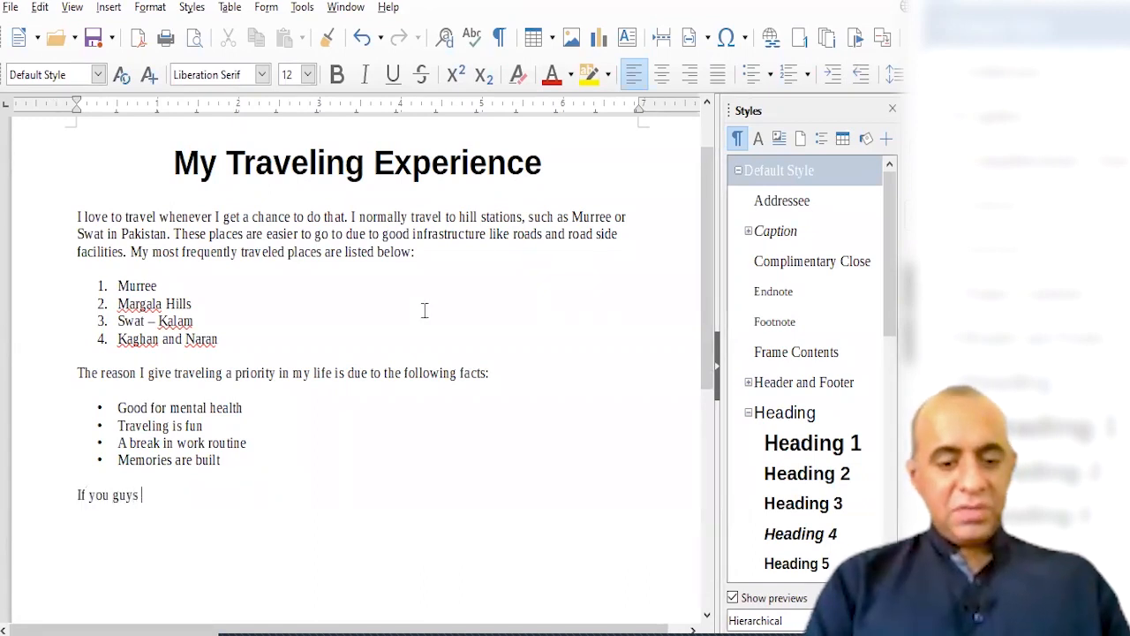
pyautogui.write('want to learn')
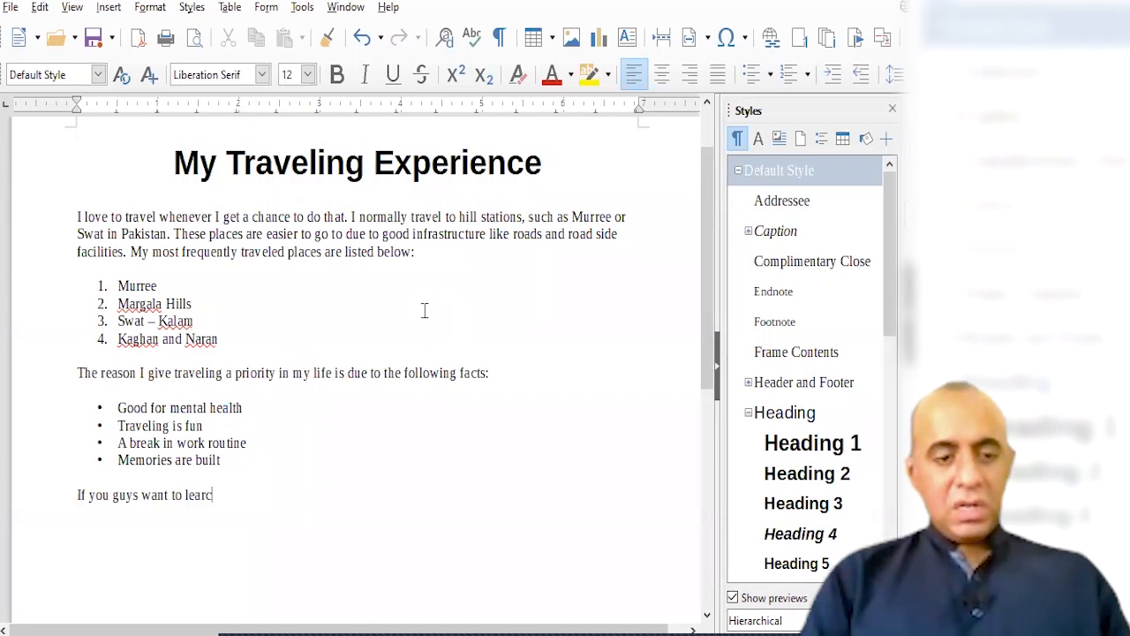
pyautogui.write(' more about tra')
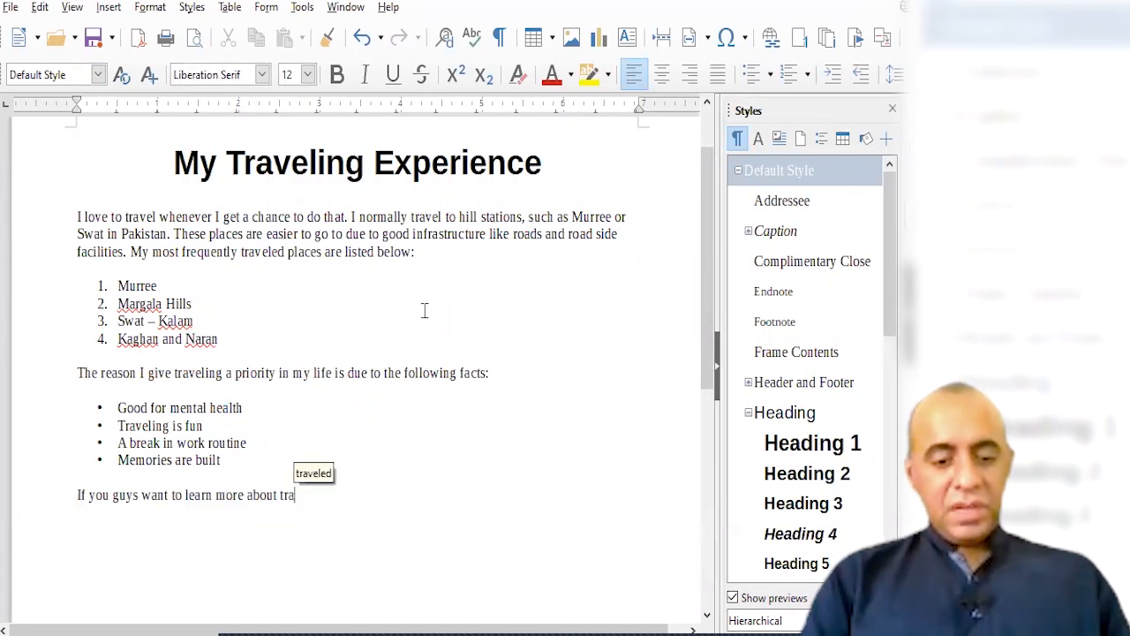
pyautogui.write('veling in Pakistan you can go to the website')
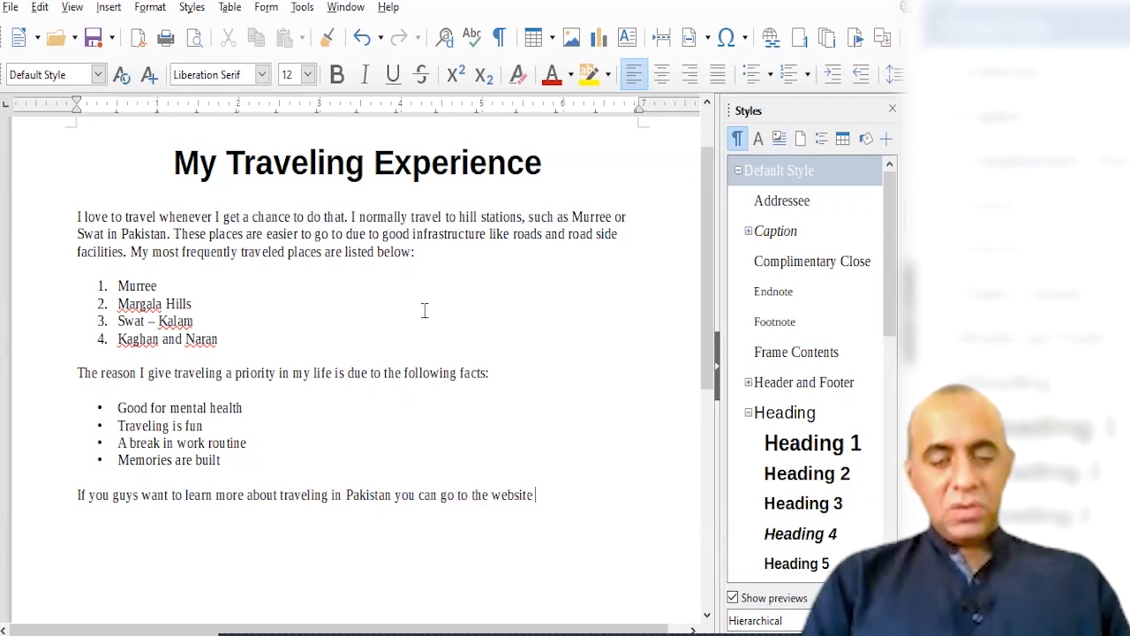
# Switch to Firefox and open the "Welcome to Pakistan" search result from tourism.gov.pk.
pyautogui.hotkey('alt', 'Tab')
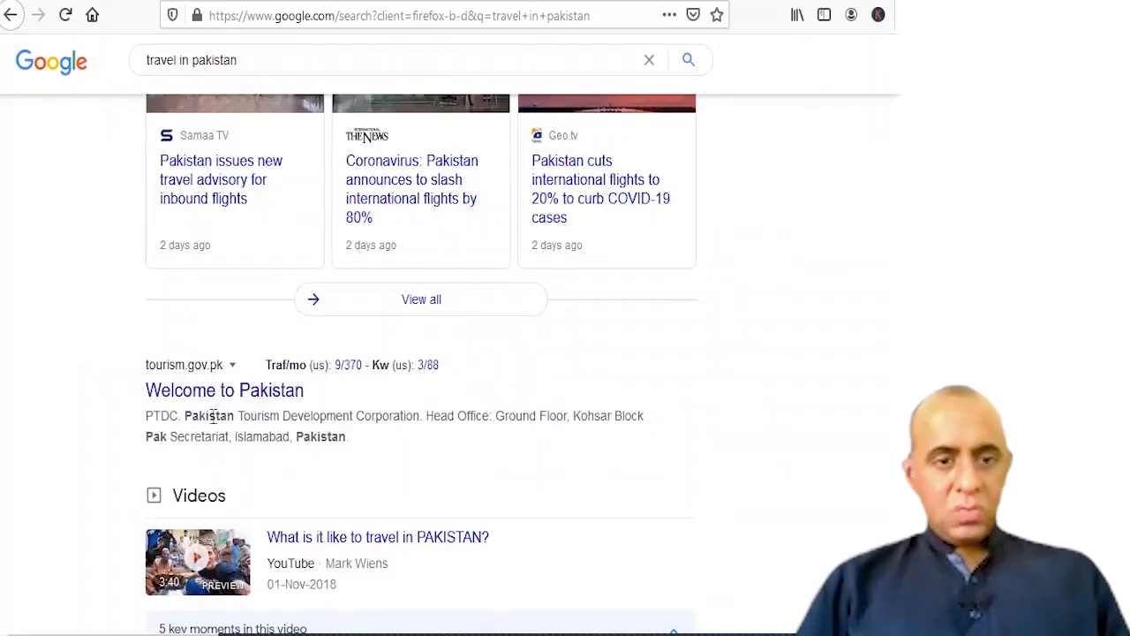
pyautogui.click(201, 398)
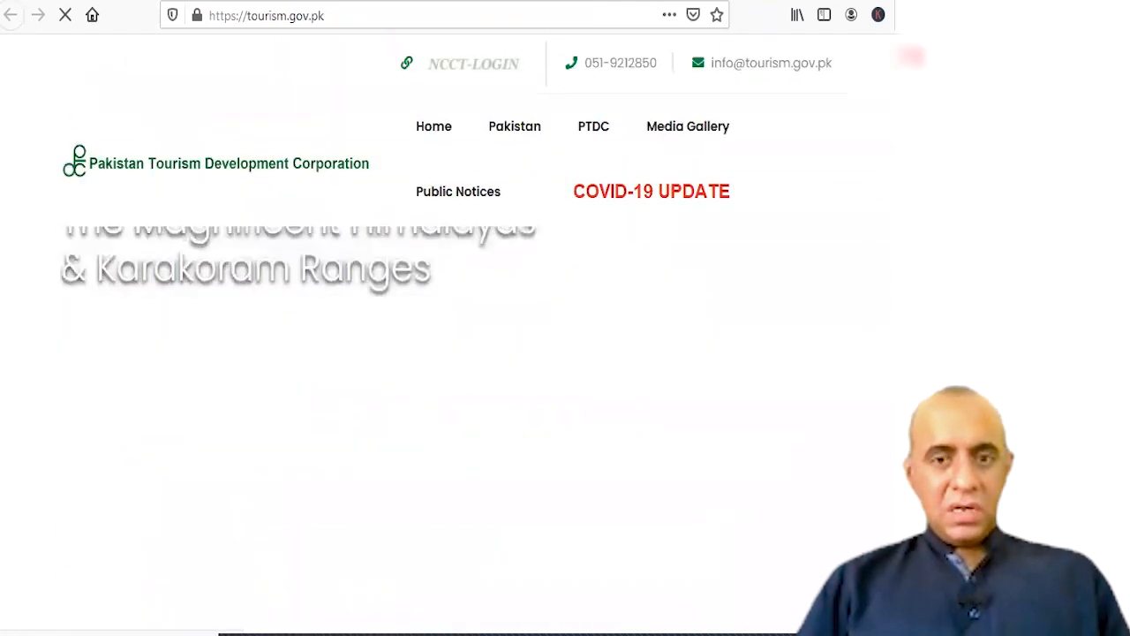
pyautogui.scroll(-2, 898, 129)
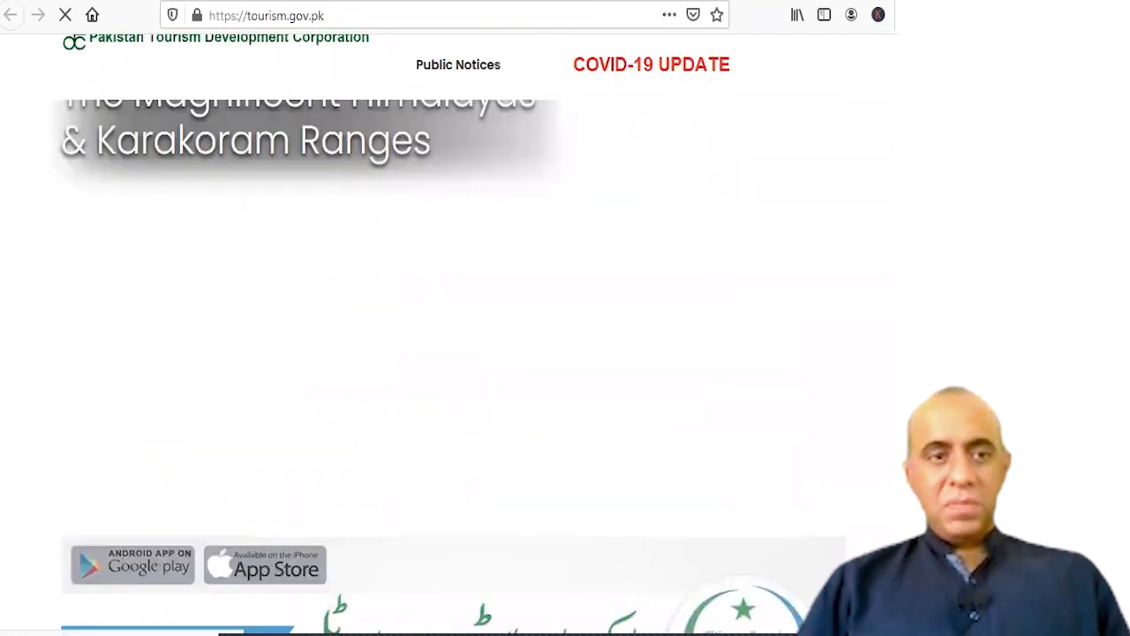
# Back in the Writer document, insert "official" before "website" and end the sentence with "of Pakistan Government.".
pyautogui.hotkey('alt', 'Tab')
pyautogui.hotkey('ctrl', 'Left')
pyautogui.write('official')
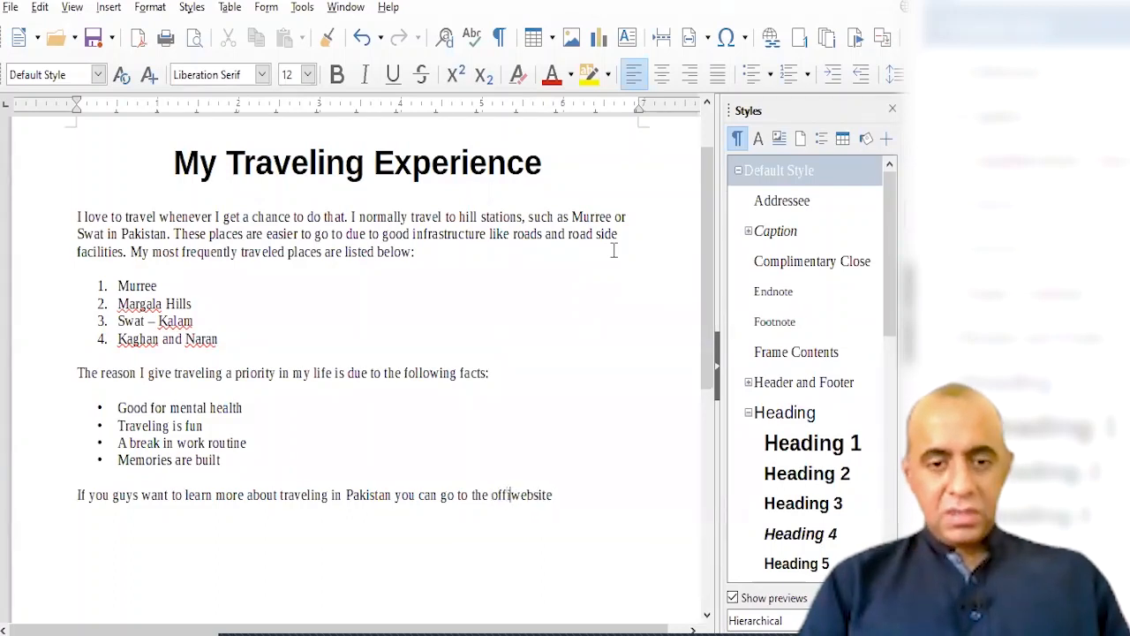
pyautogui.press('End')
pyautogui.write('of Pakist')
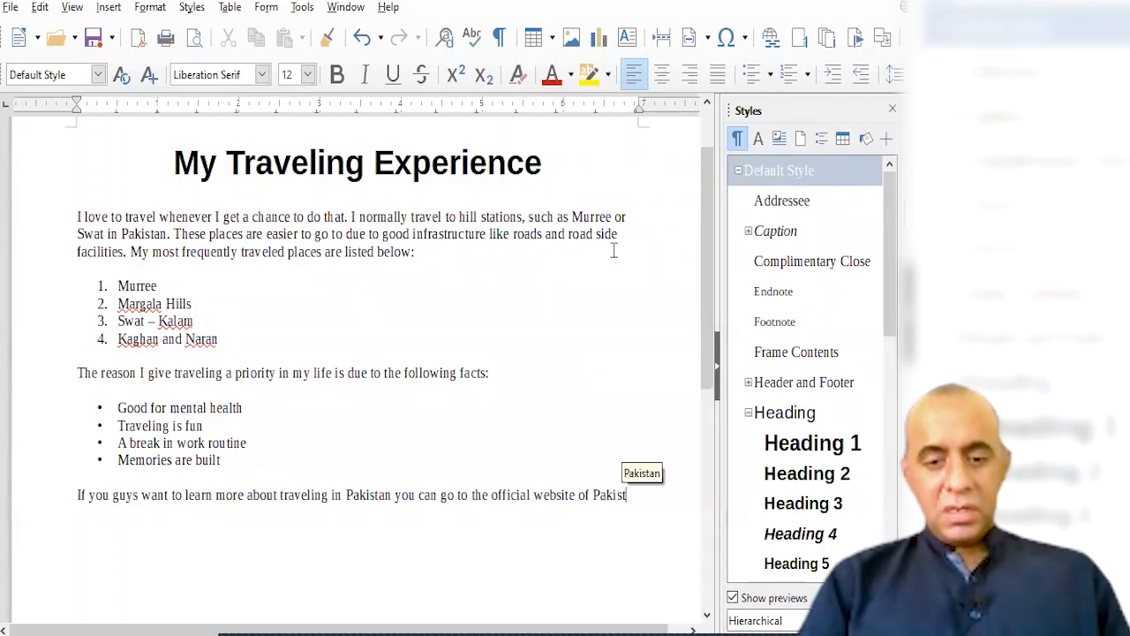
pyautogui.write('an Government.')
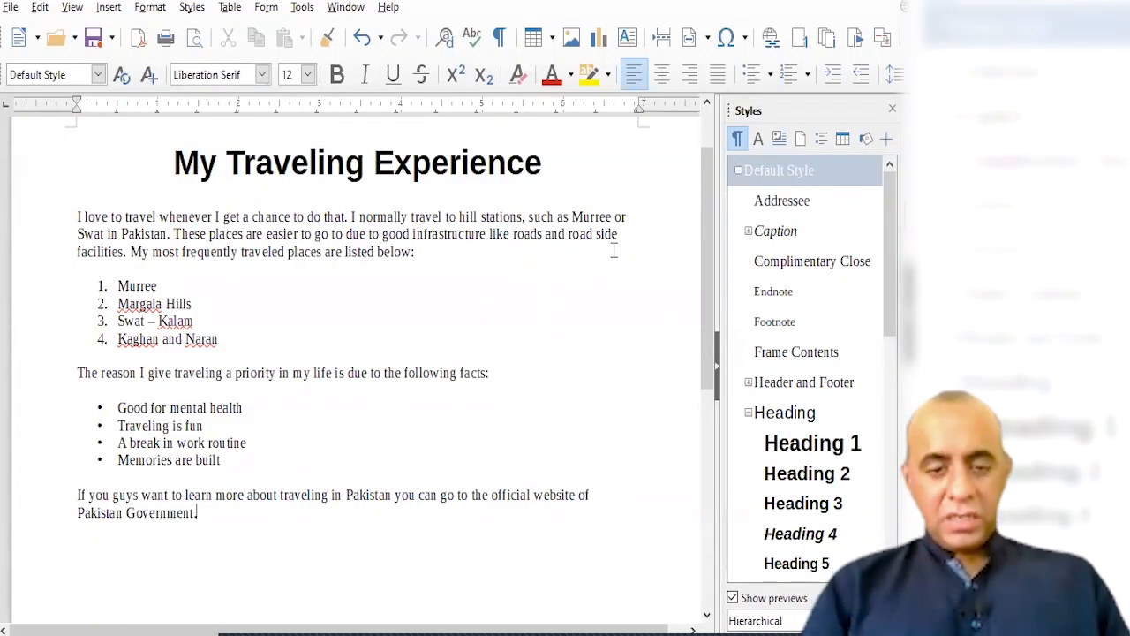
# Select the words "official website" and start inserting a web hyperlink on them.
pyautogui.keyDown('shift'); pyautogui.click(576, 495); pyautogui.keyUp('shift')
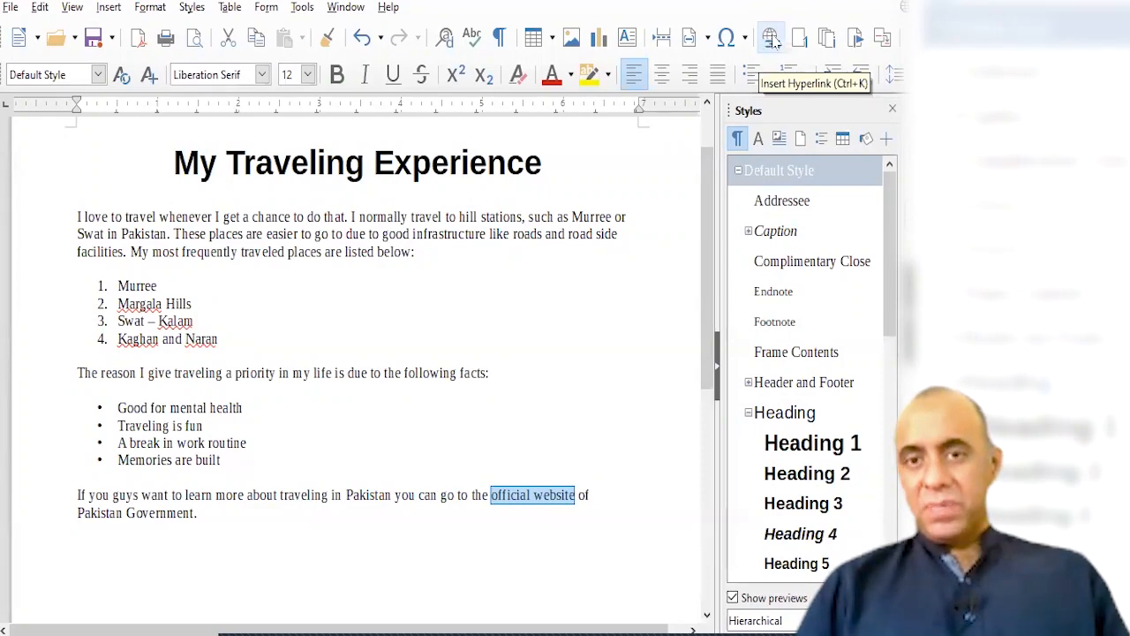
pyautogui.click(109, 7)
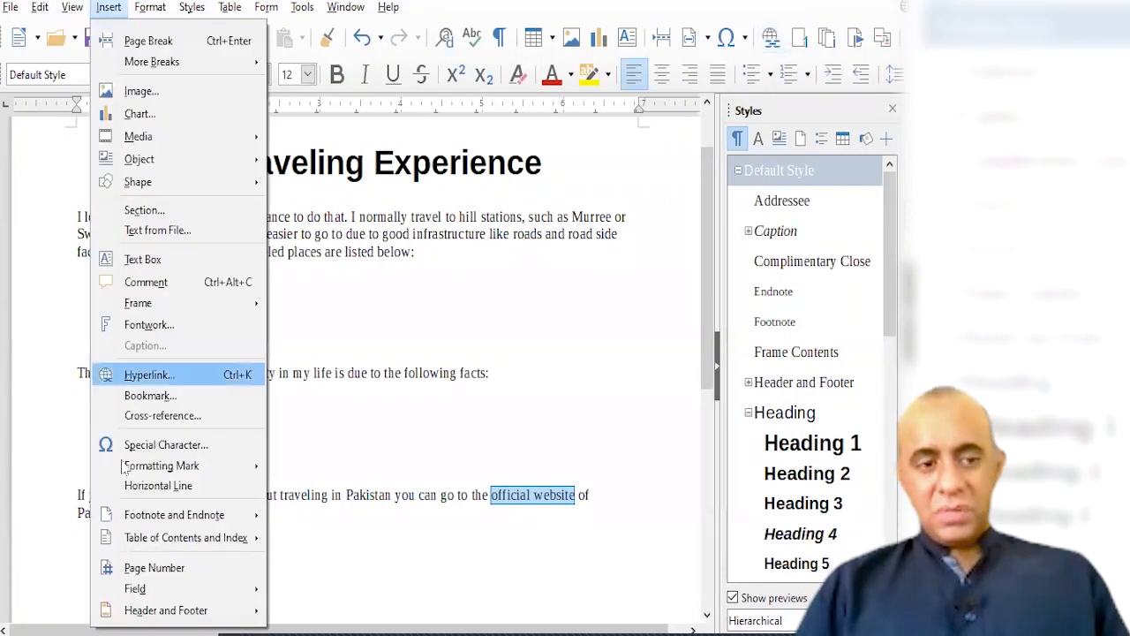
pyautogui.click(183, 380)
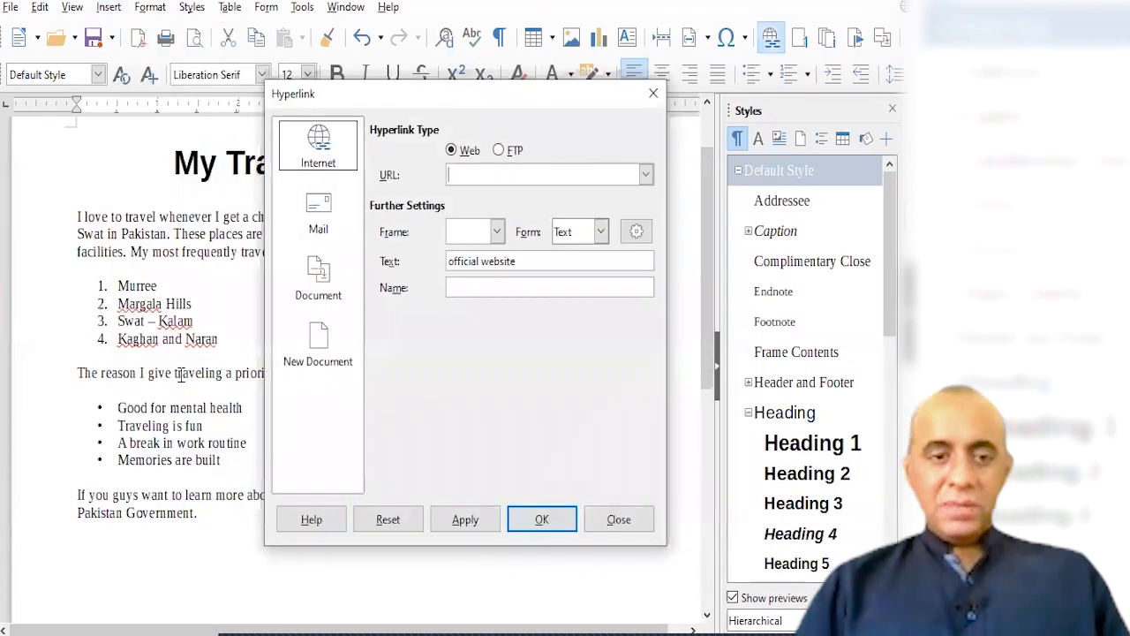
# Check the tourism site's address in Firefox and link the words "official website" to tourism.gov.pk in the Writer document.
pyautogui.hotkey('alt', 'Tab')
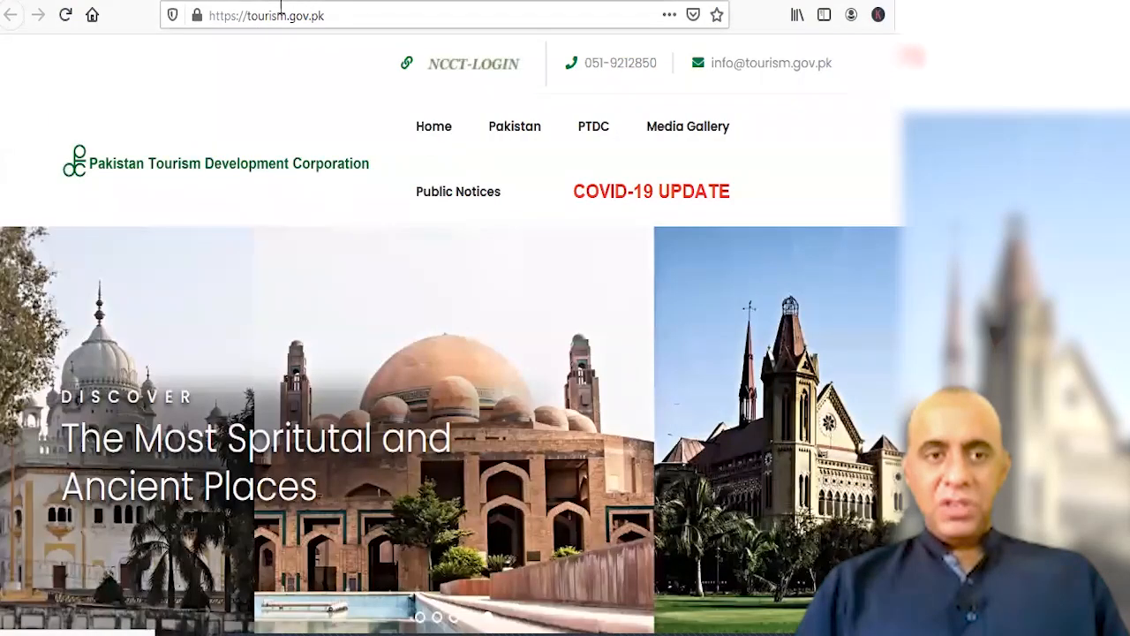
pyautogui.moveTo(216, 23); pyautogui.dragTo(361, 33)
pyautogui.click(374, 25)
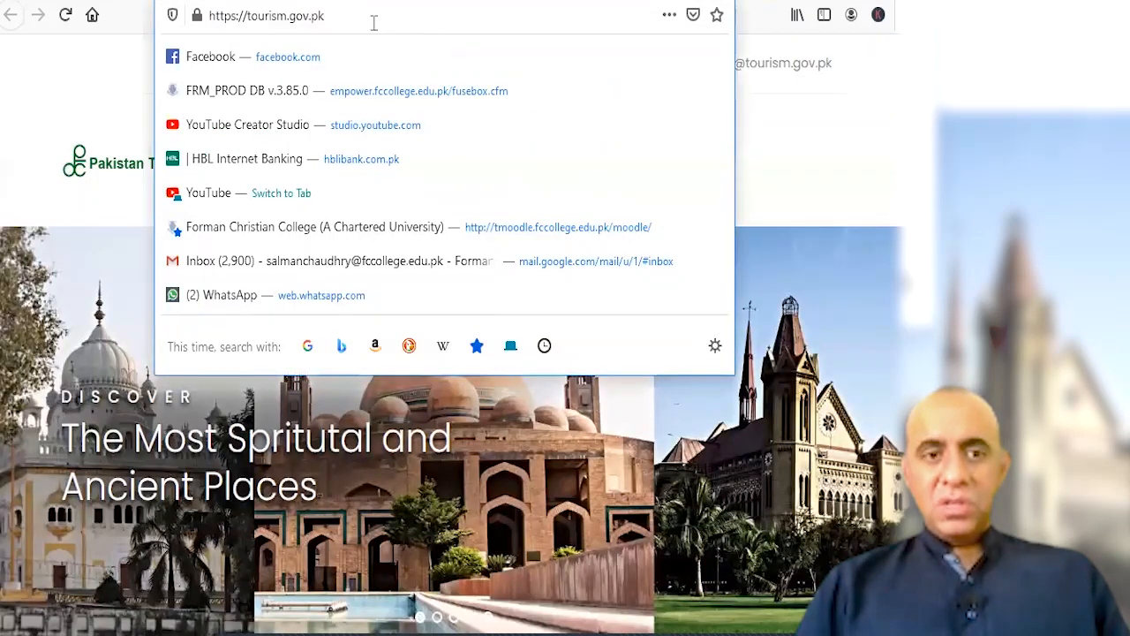
pyautogui.hotkey('alt', 'Tab')
pyautogui.write('to')
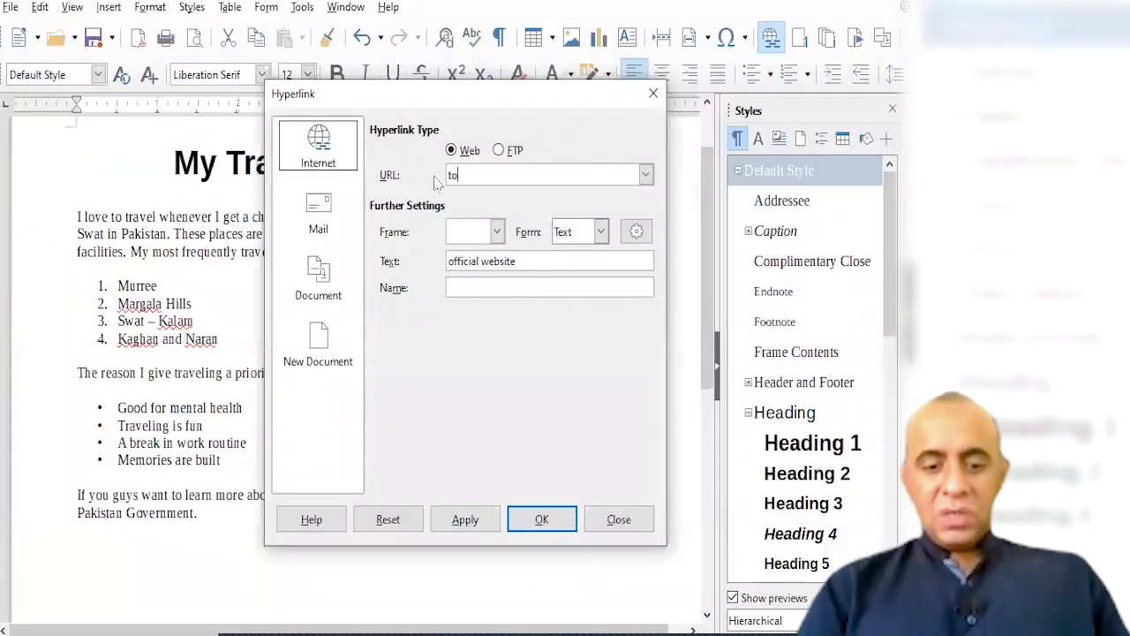
pyautogui.write('urism.g')
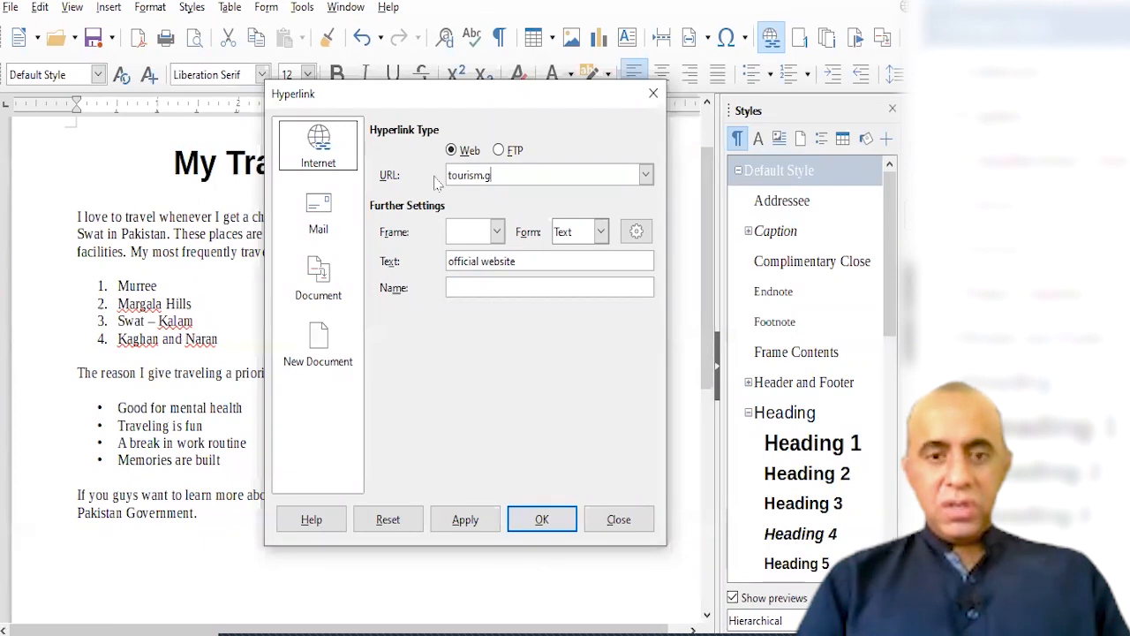
pyautogui.write('ov.pk')
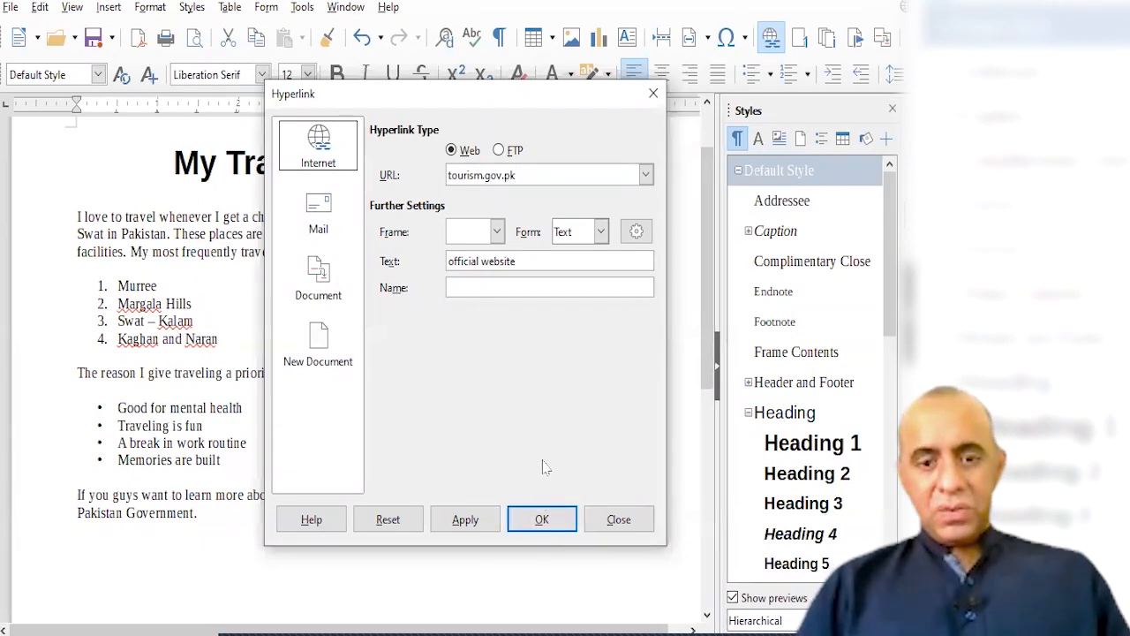
pyautogui.click(539, 519)
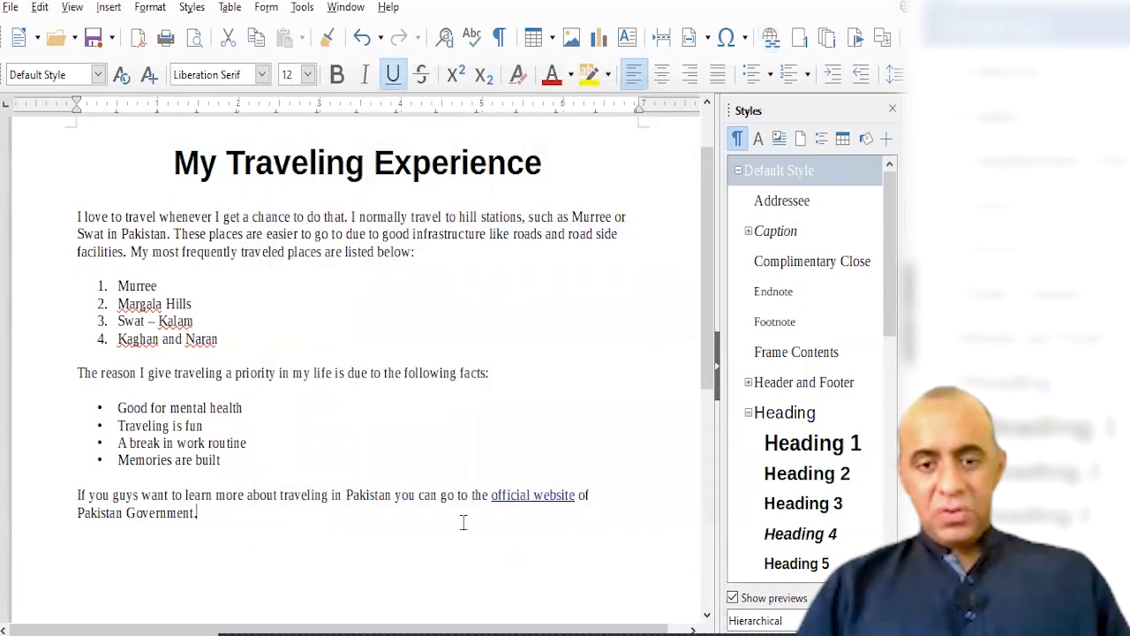
# Test the "official website" link in Internet Explorer and close all the browser tabs it opened.
pyautogui.moveTo(707, 275); pyautogui.dragTo(708, 298)
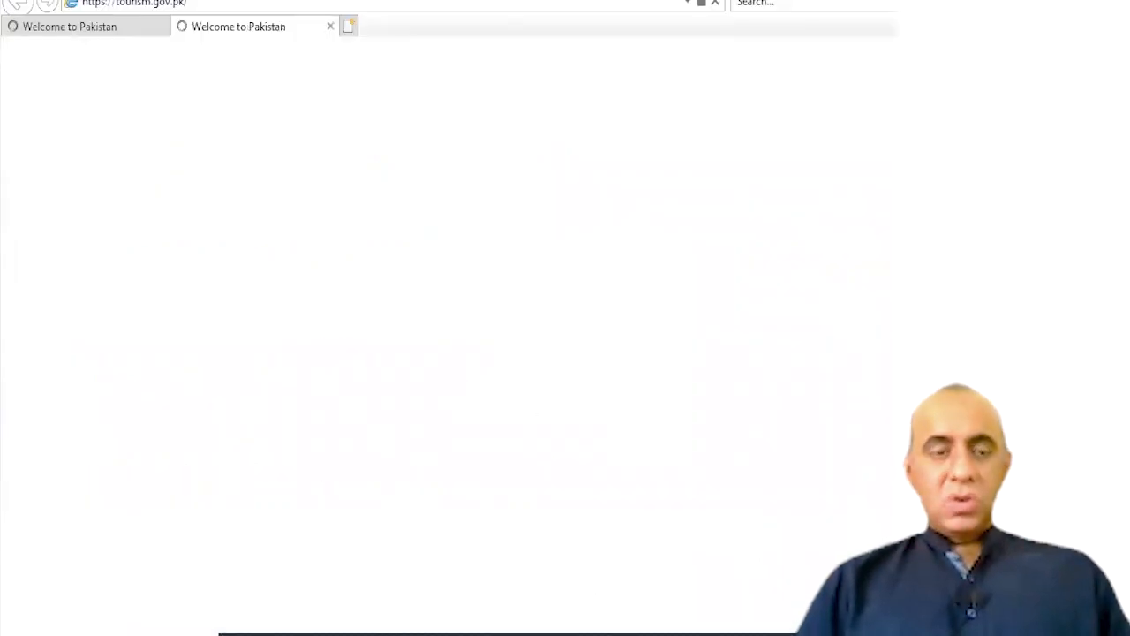
pyautogui.moveTo(1034, 85); pyautogui.dragTo(904, 84)
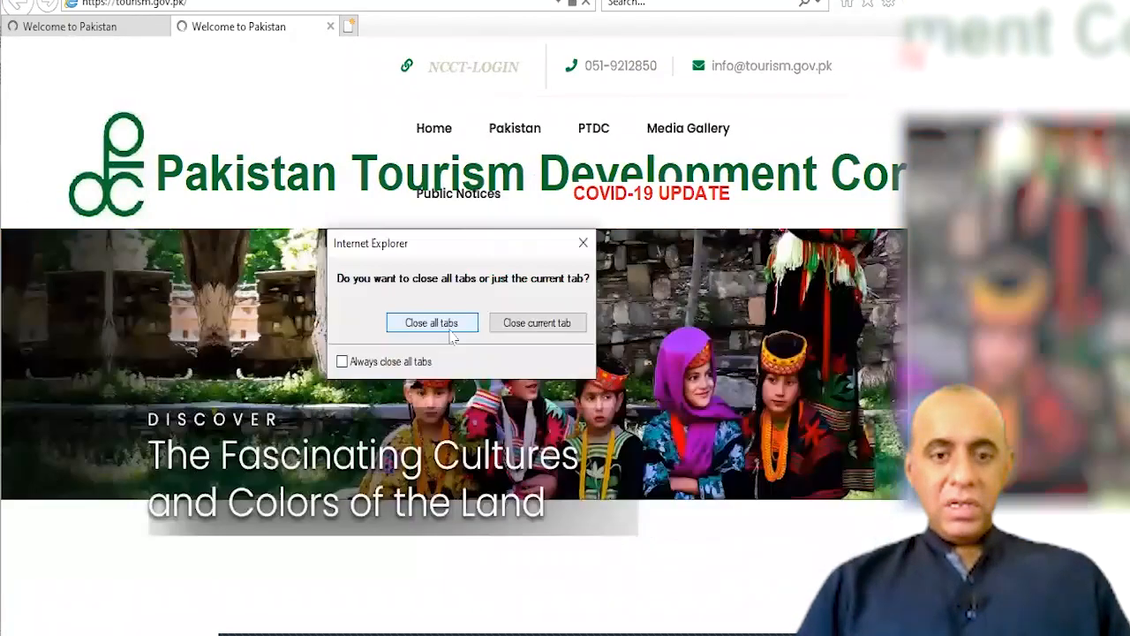
pyautogui.click(449, 327)
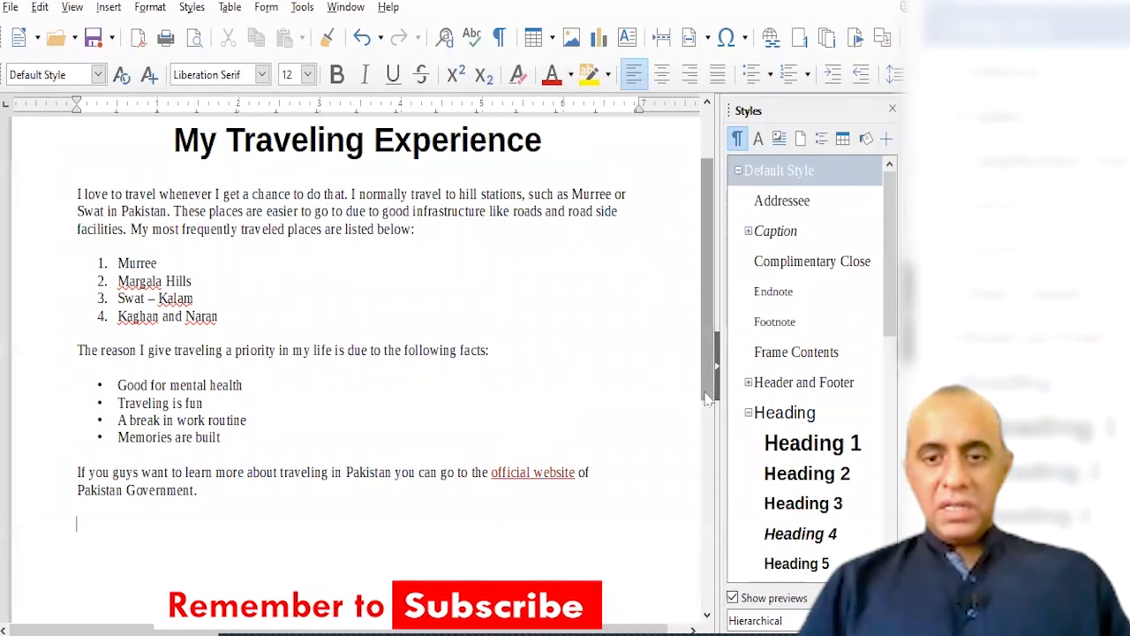
# Examine the layout of the whole page, from the header area and title to the closing paragraph.
pyautogui.moveTo(708, 396); pyautogui.dragTo(694, 351)
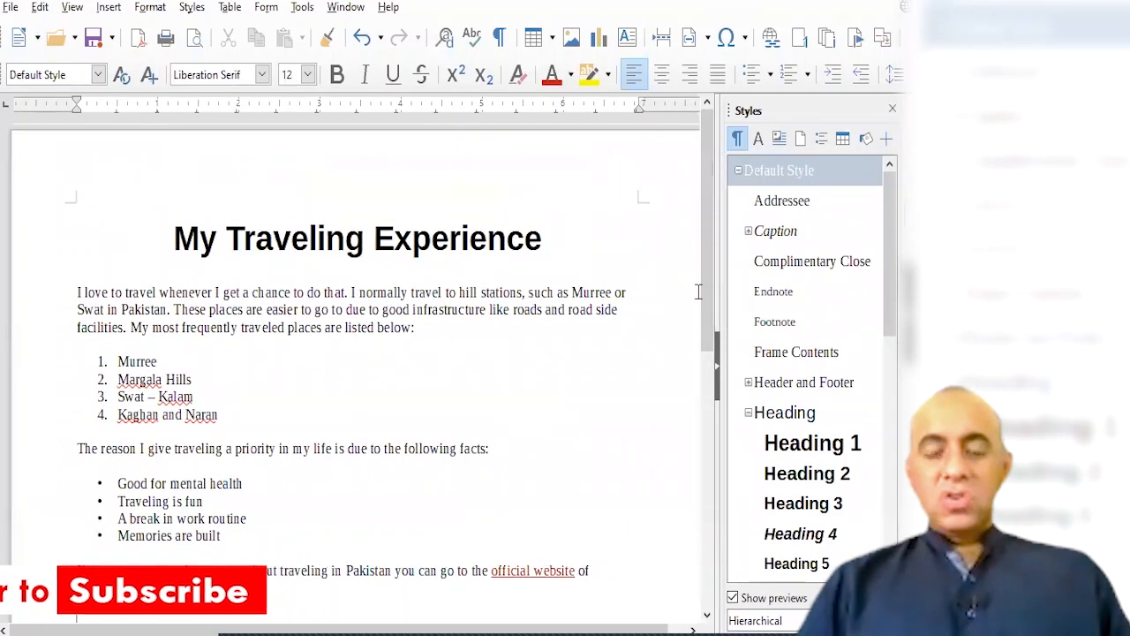
pyautogui.moveTo(460, 191)
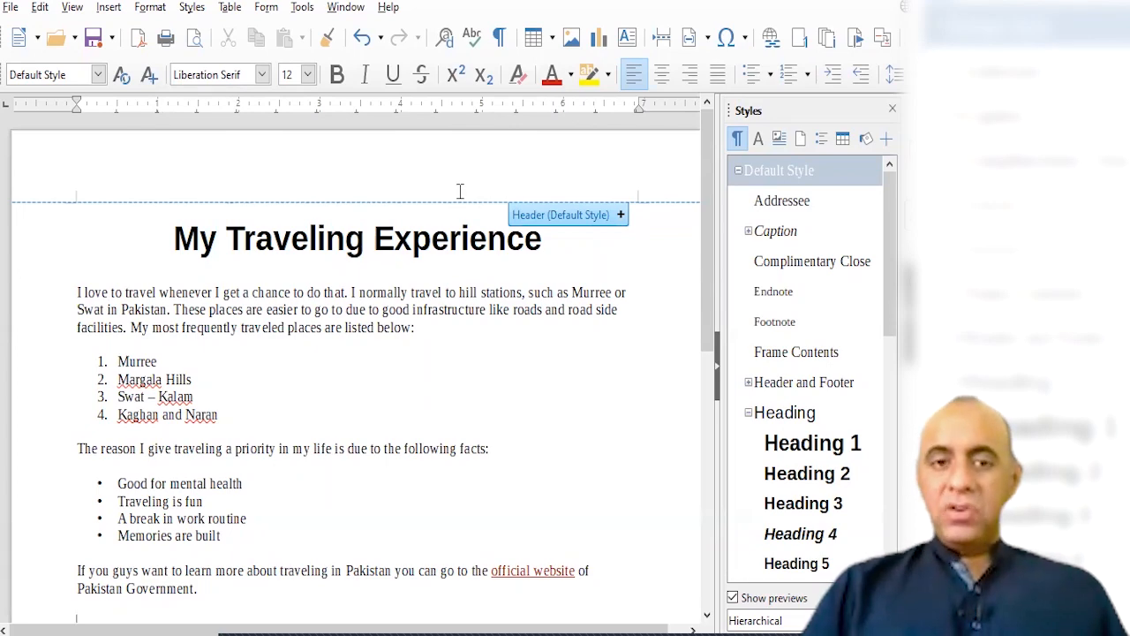
pyautogui.click(633, 394)
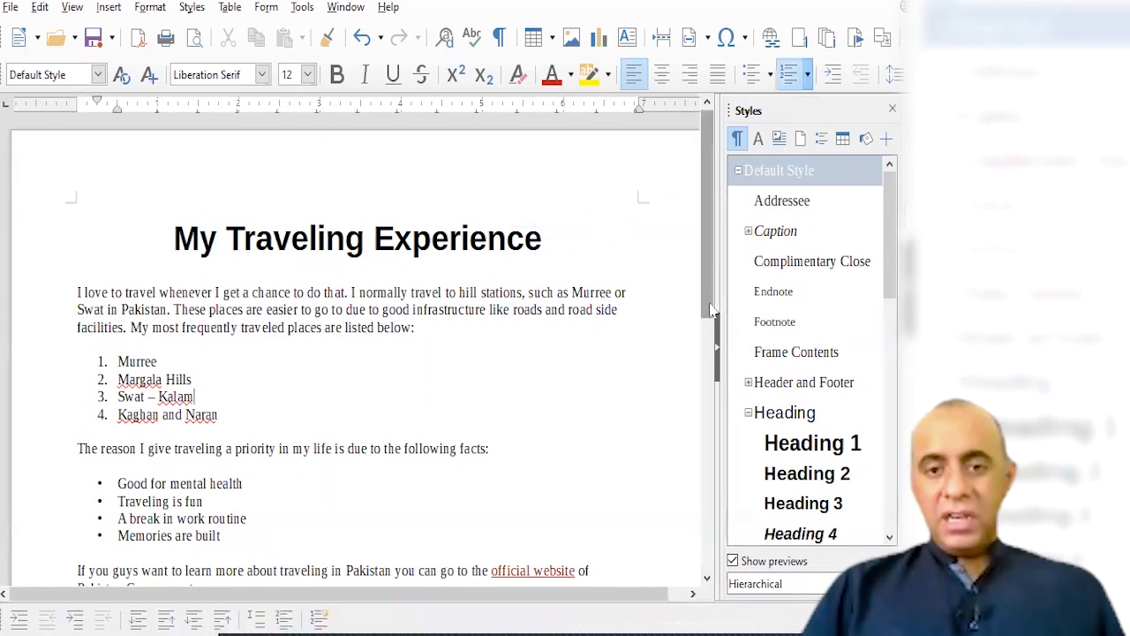
pyautogui.moveTo(709, 290); pyautogui.dragTo(709, 293)
pyautogui.scroll(-4, 356, 354)
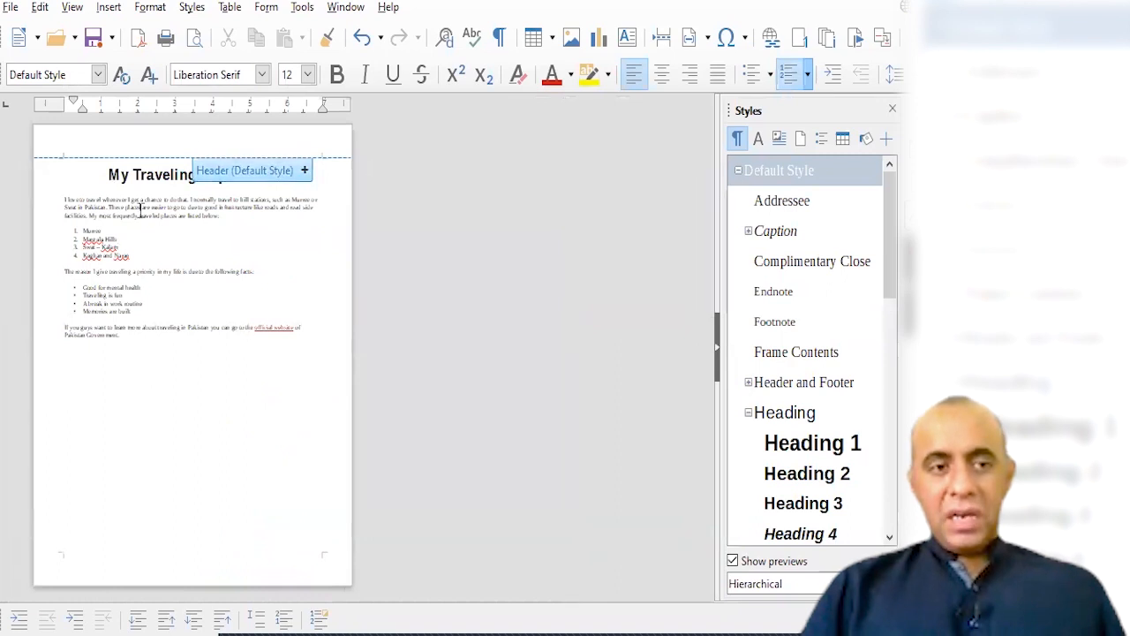
pyautogui.click(109, 175)
pyautogui.moveTo(109, 175); pyautogui.dragTo(299, 448)
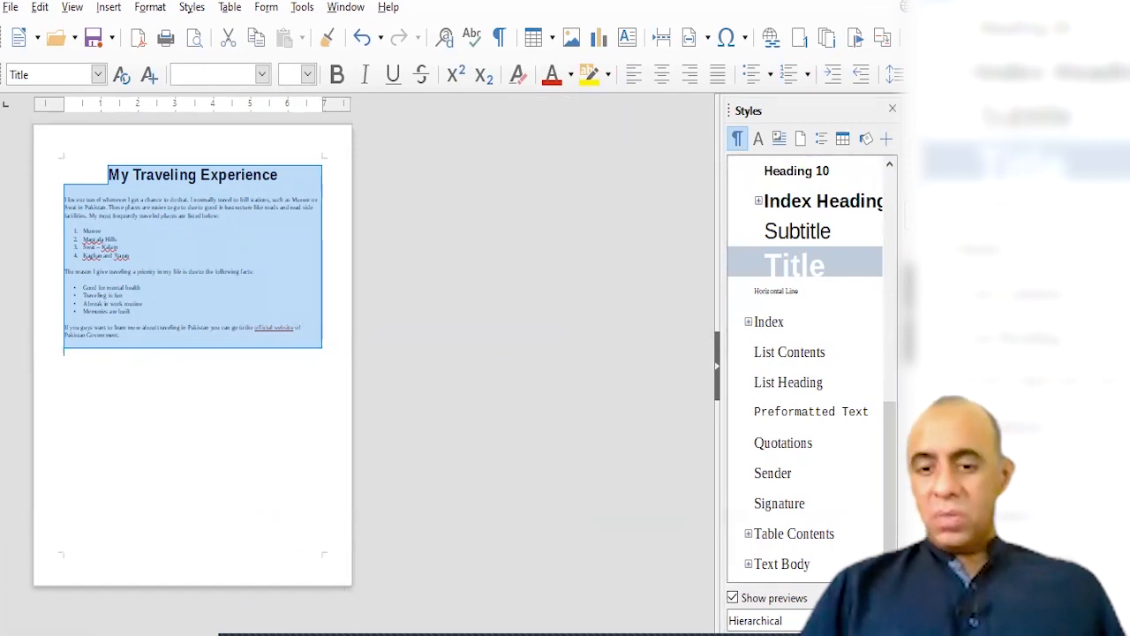
pyautogui.scroll(5, 357, 364)
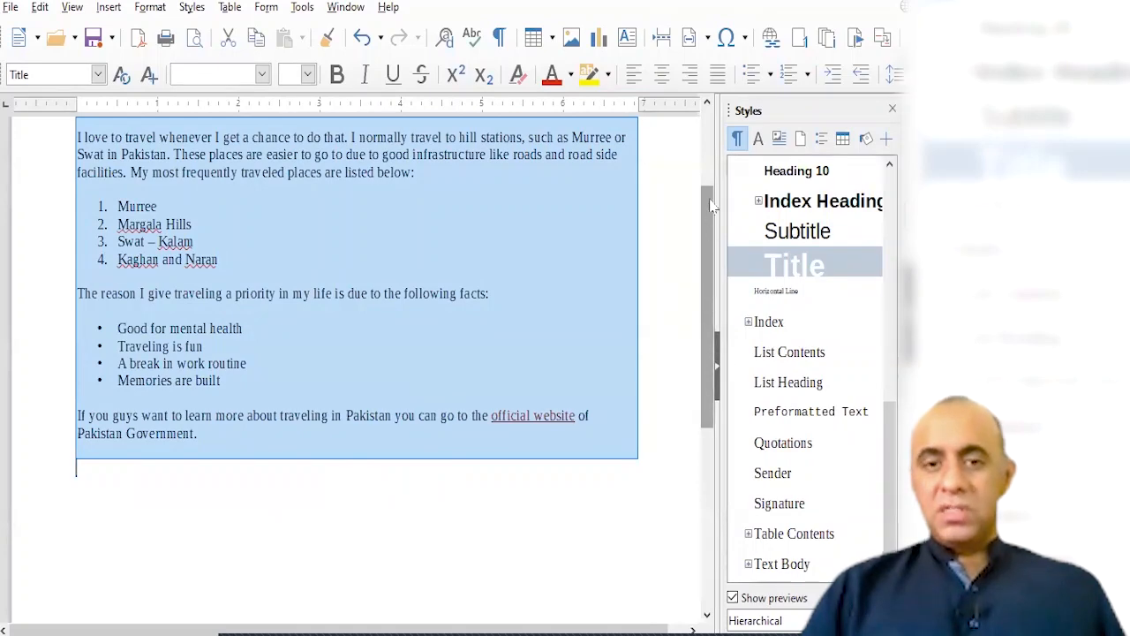
pyautogui.scroll(3, 710, 302)
pyautogui.click(634, 333)
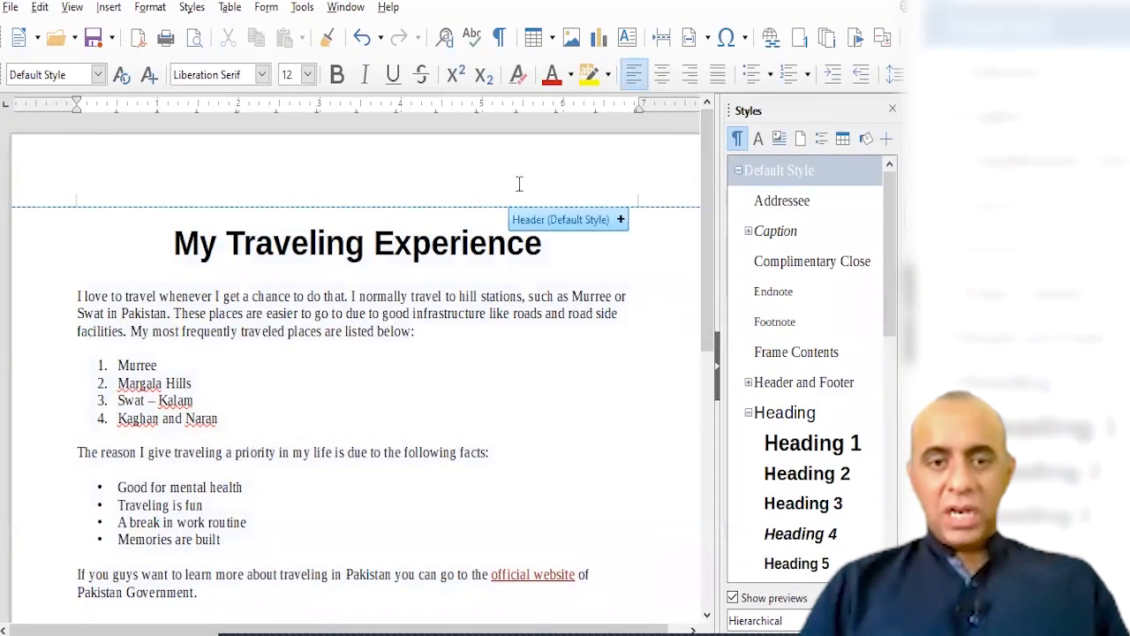
# Add a page header with right-aligned text reading "Author:" followed by the author's full name.
pyautogui.click(621, 219)
pyautogui.click(620, 256)
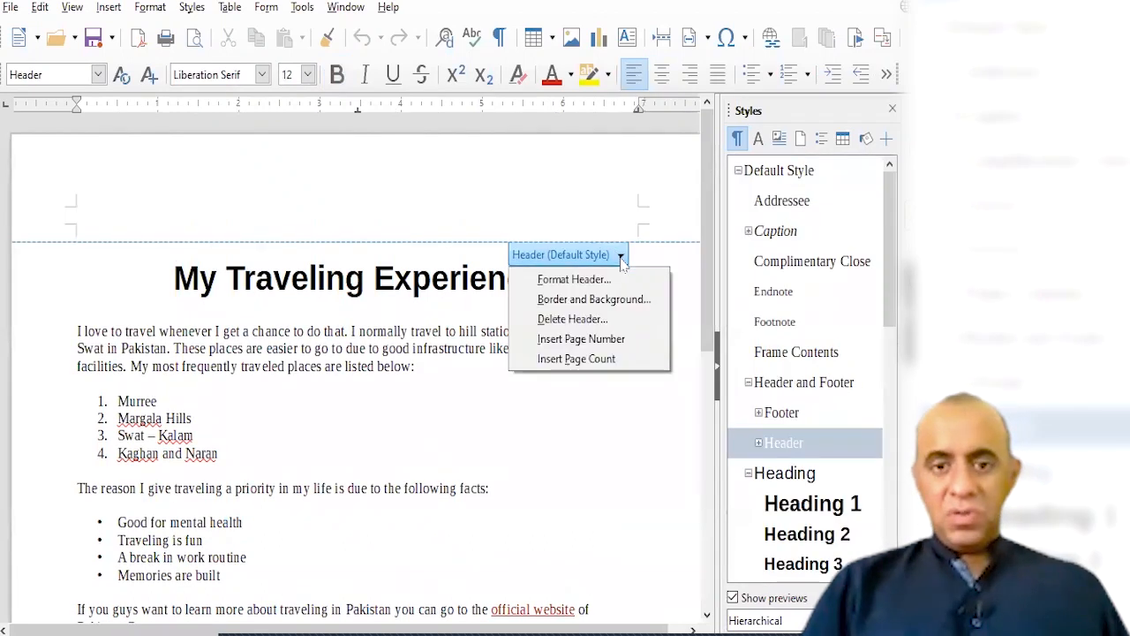
pyautogui.click(620, 256)
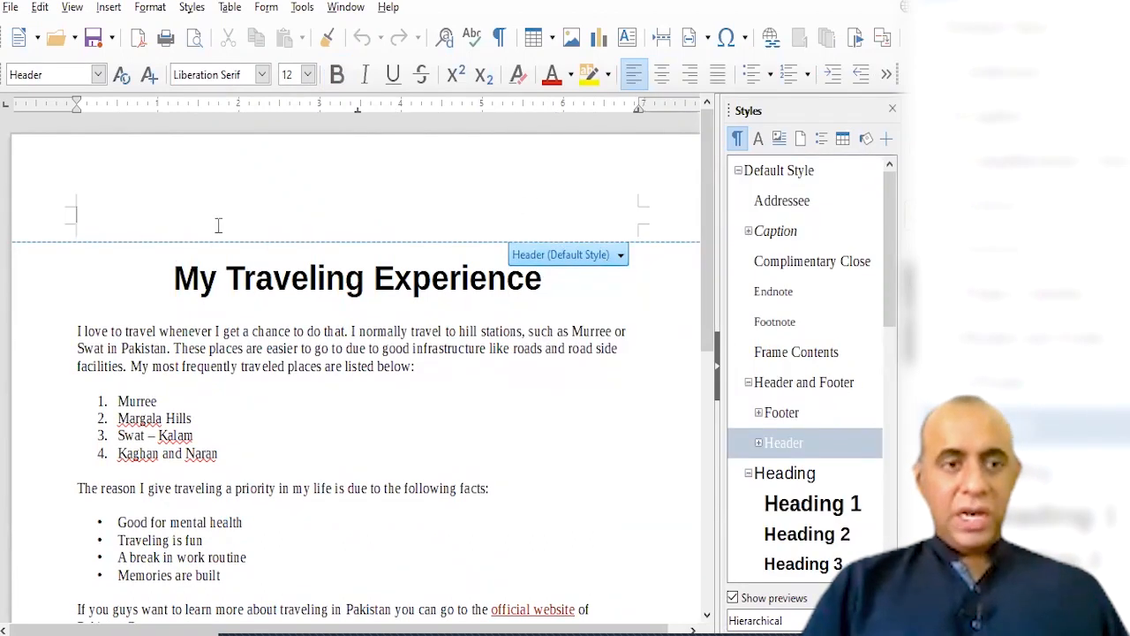
pyautogui.click(689, 76)
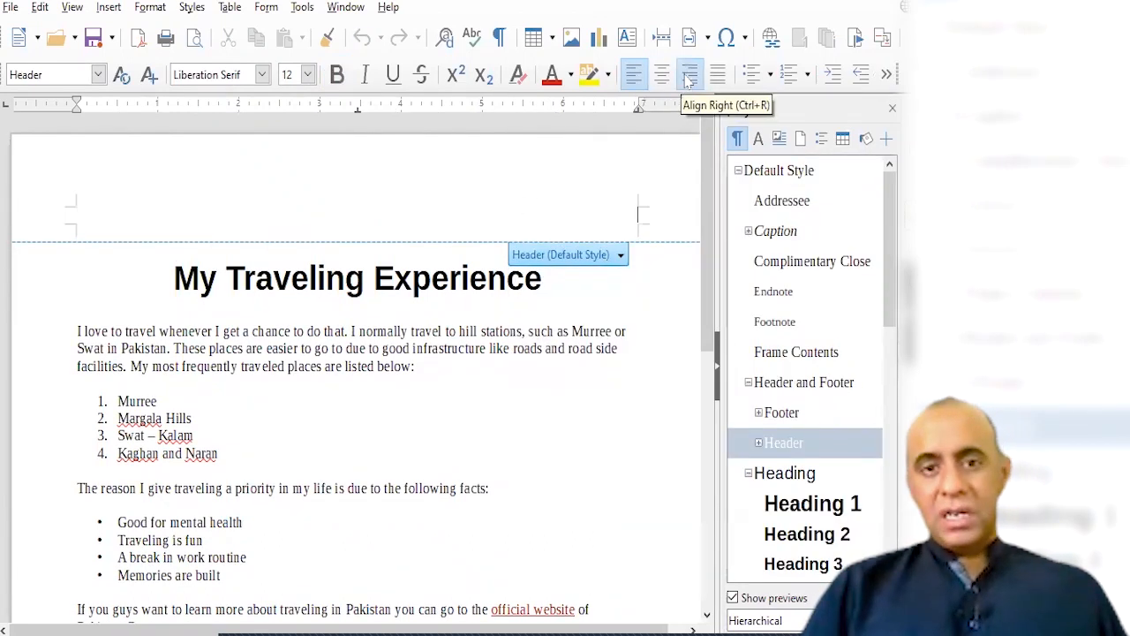
pyautogui.write('Author')
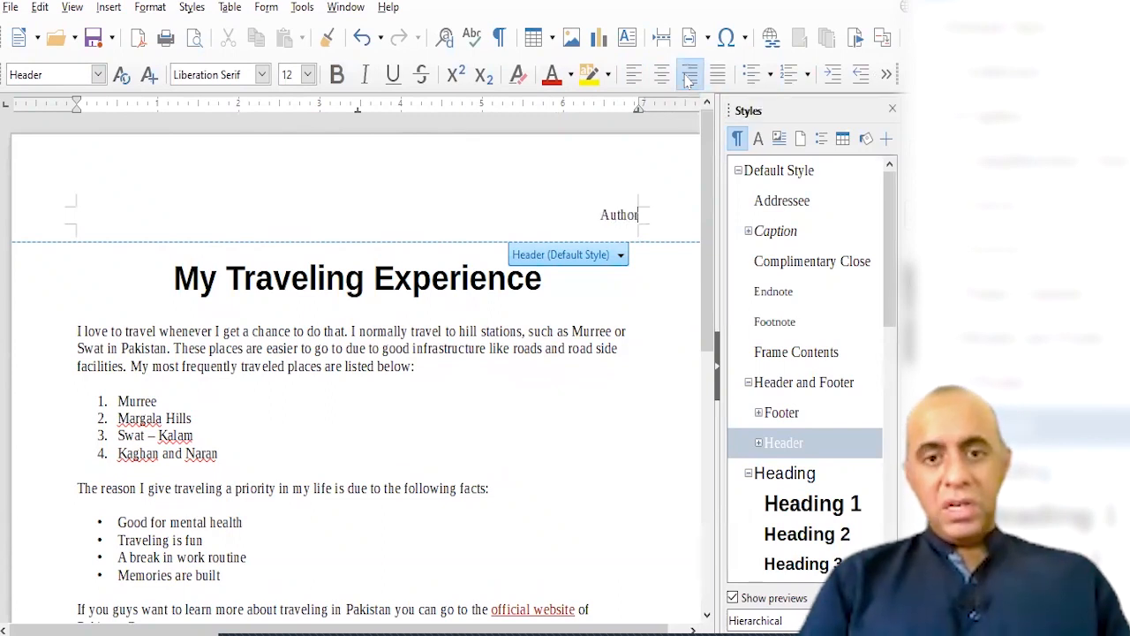
pyautogui.write(':')
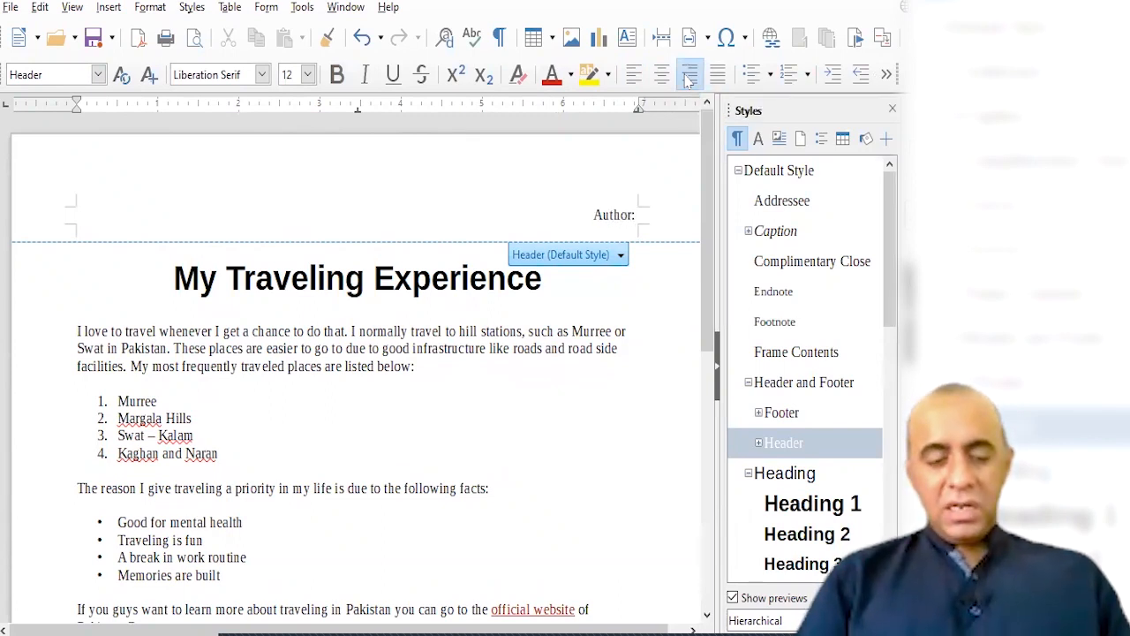
pyautogui.write(' Muhammad Salman Chaudhry')
pyautogui.click(606, 348)
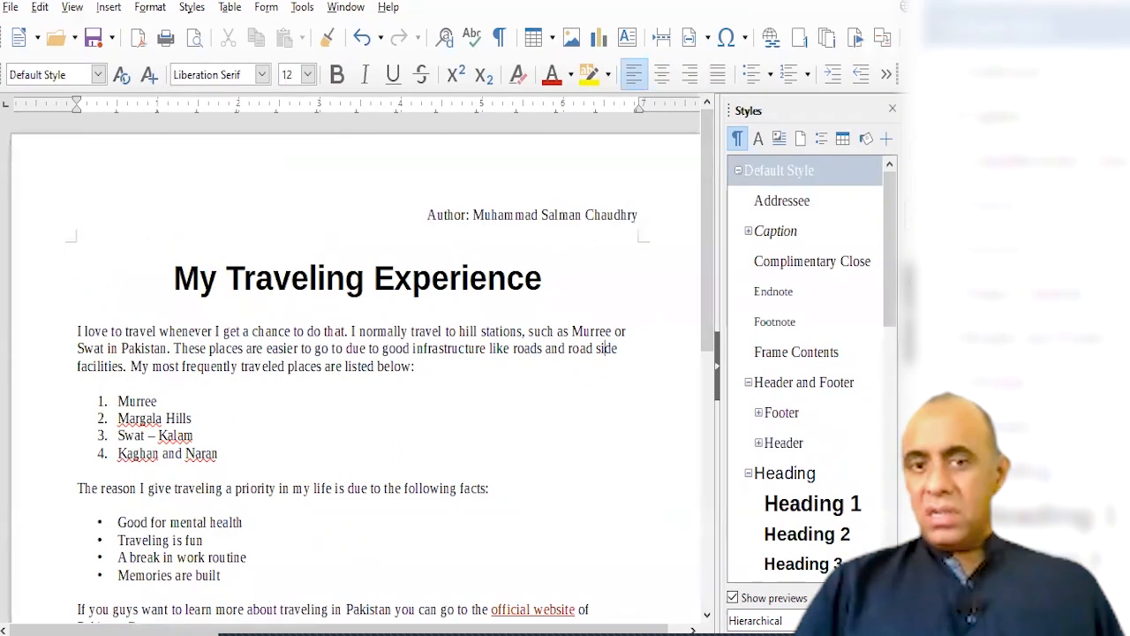
# Format the author line in the header as 10 pt italic text.
pyautogui.moveTo(426, 214); pyautogui.dragTo(645, 229)
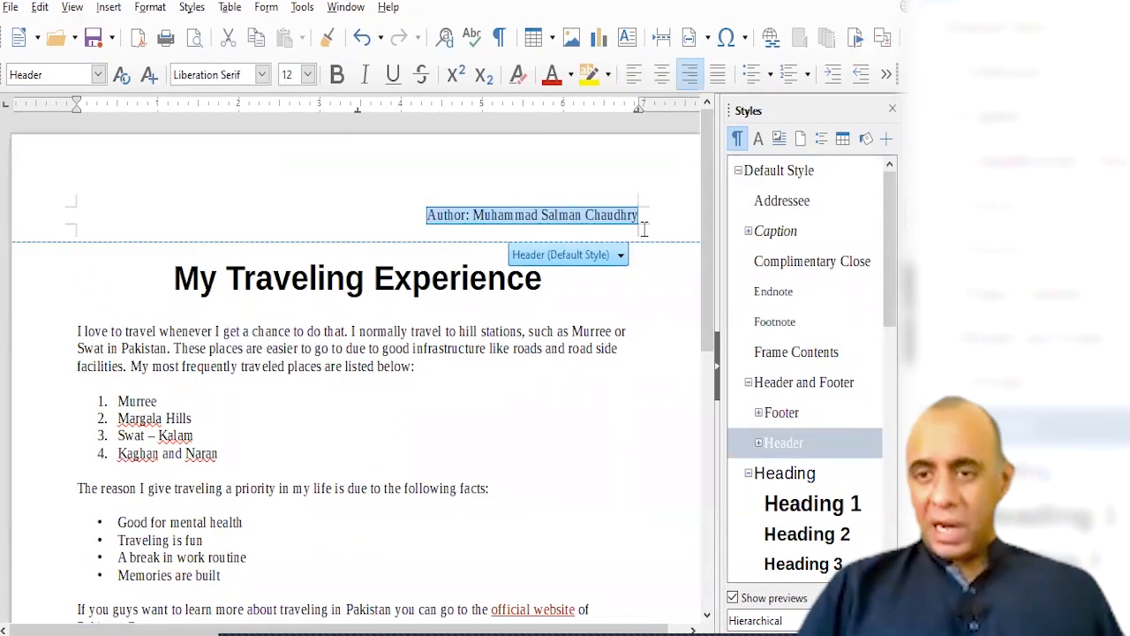
pyautogui.click(307, 75)
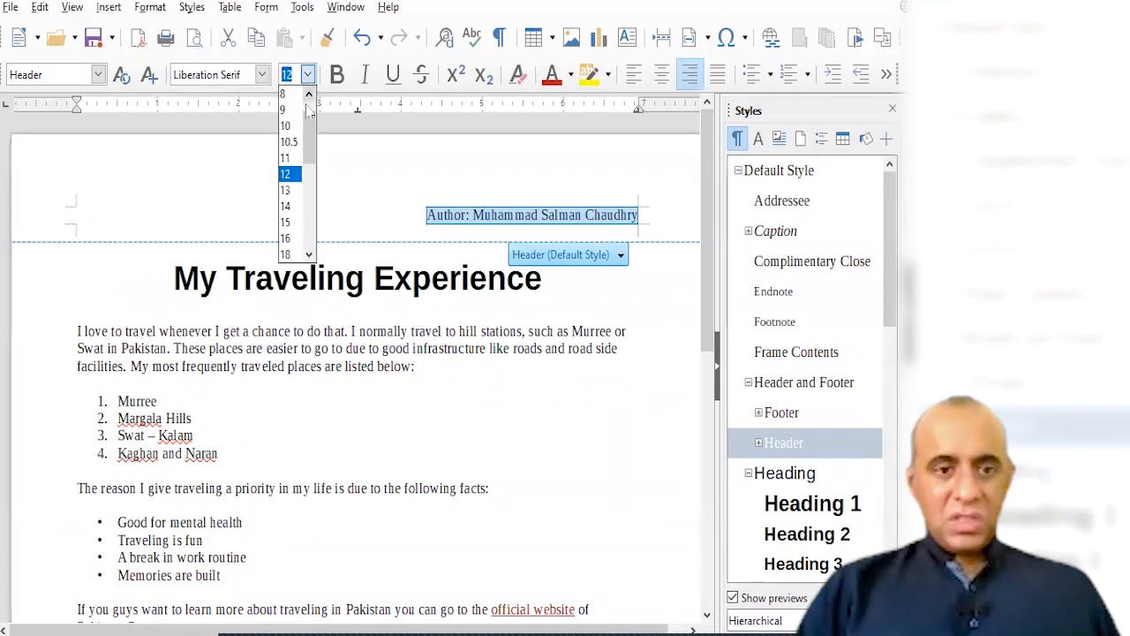
pyautogui.click(291, 127)
pyautogui.click(365, 74)
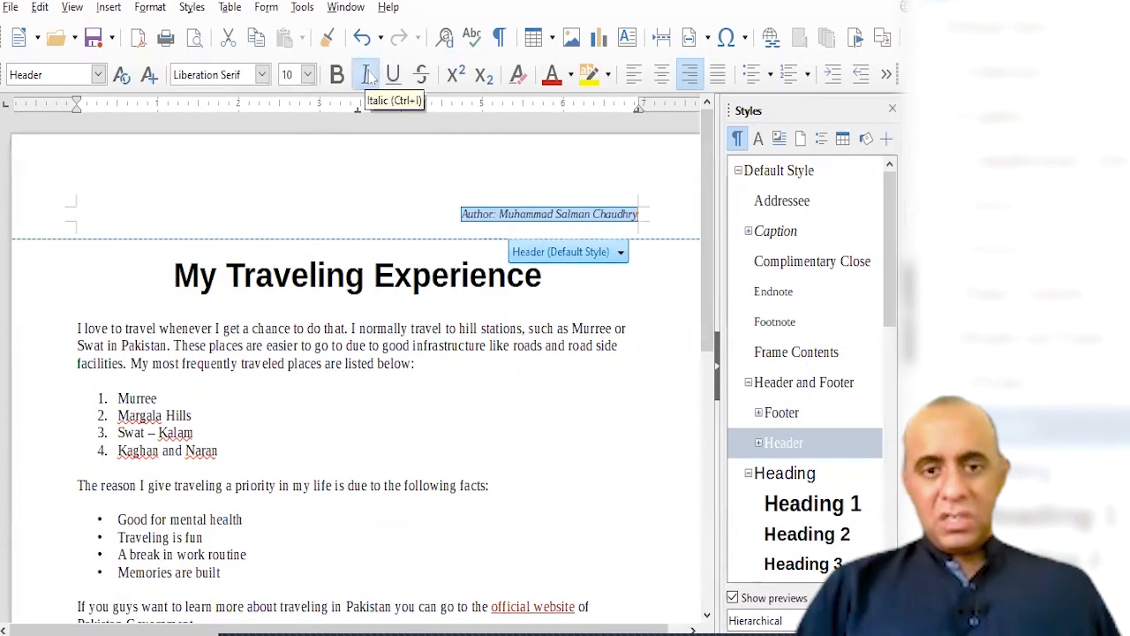
pyautogui.click(469, 308)
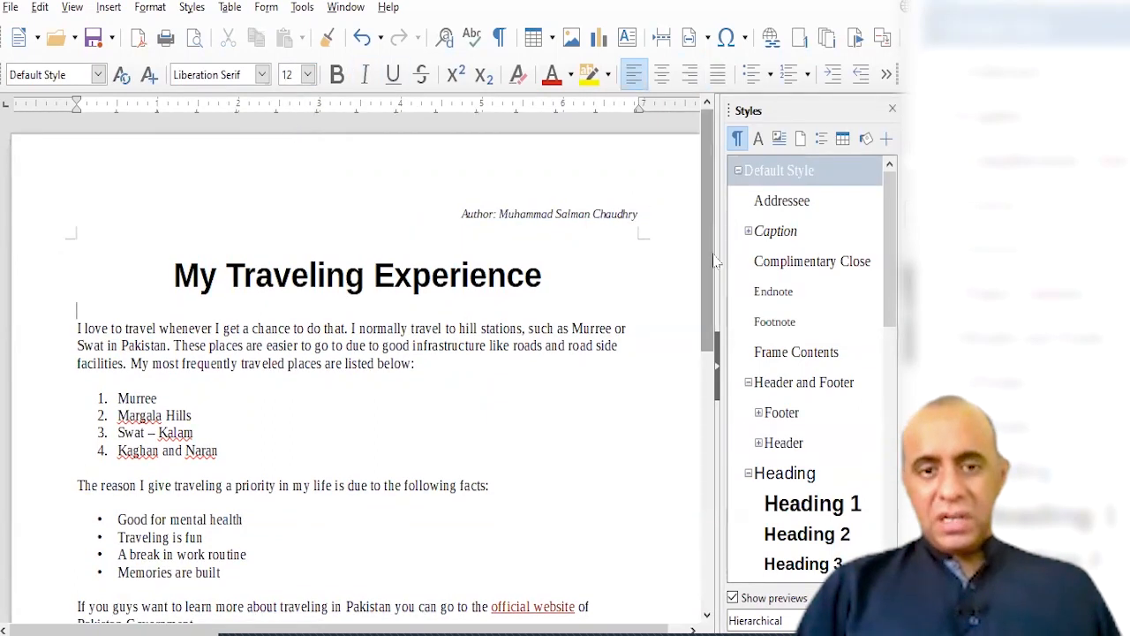
# Try inserting a page number field in the empty line below the title, and remove it.
pyautogui.moveTo(710, 246); pyautogui.dragTo(706, 220)
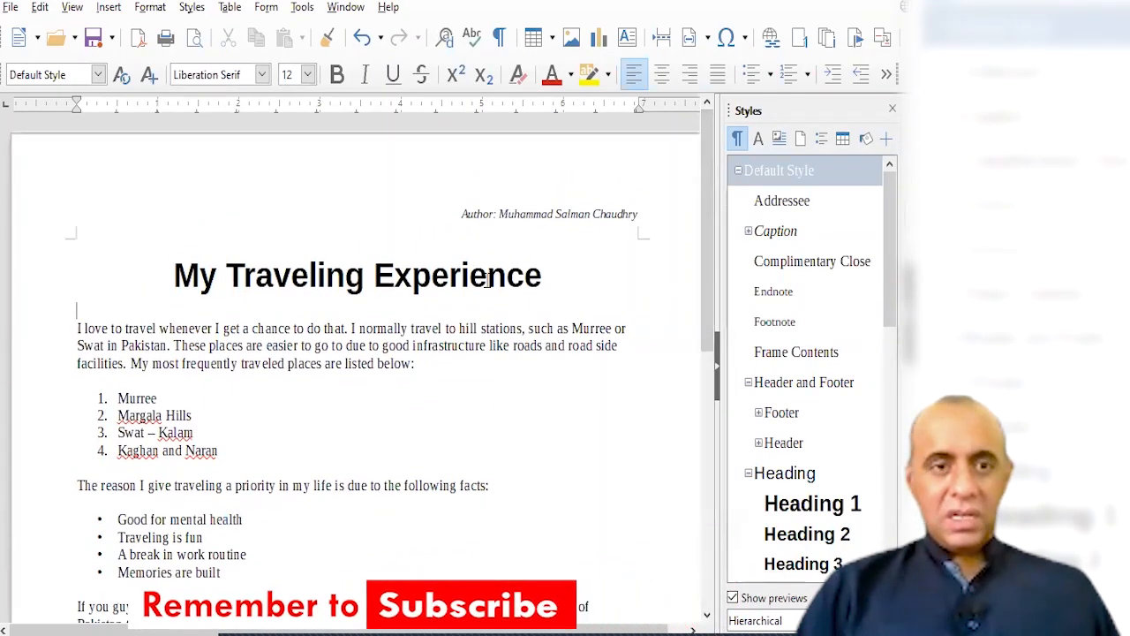
pyautogui.click(108, 7)
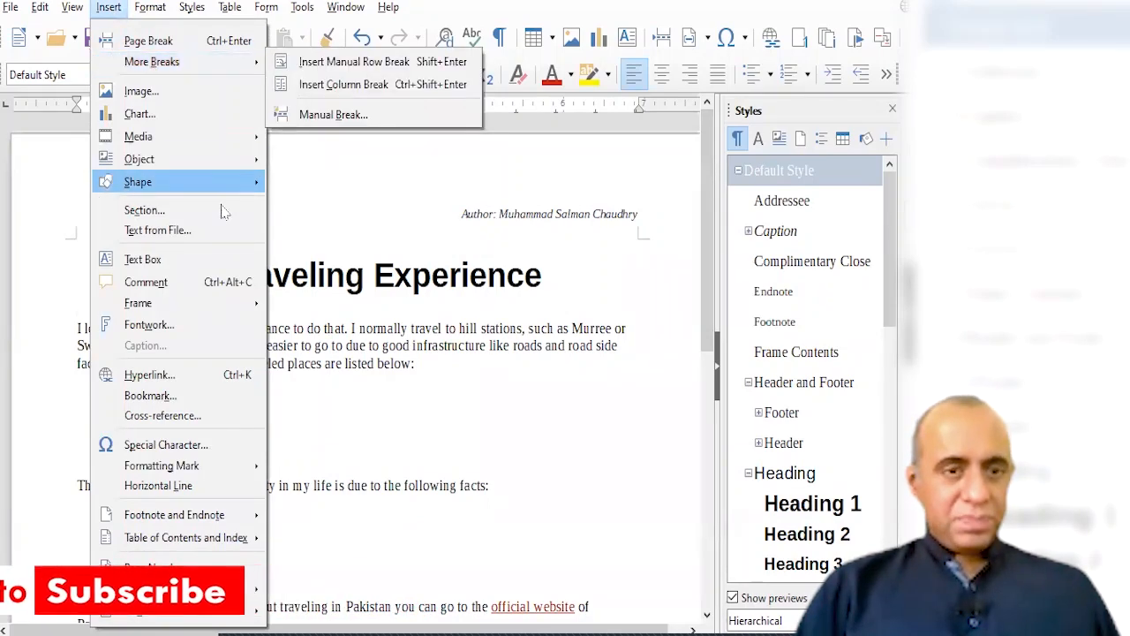
pyautogui.moveTo(234, 588)
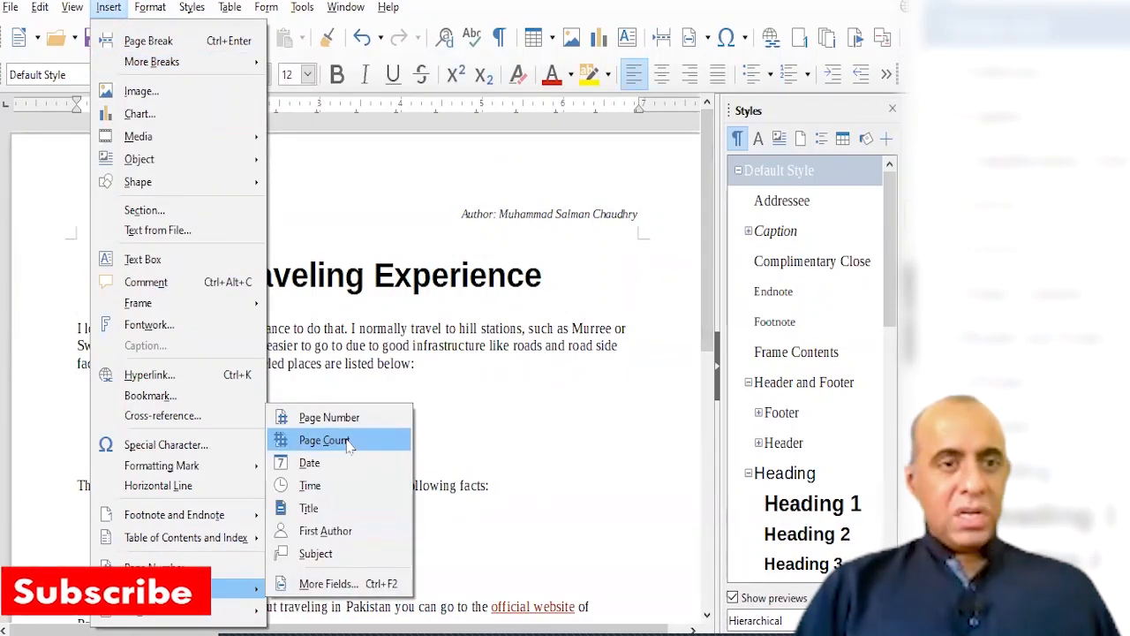
pyautogui.click(394, 420)
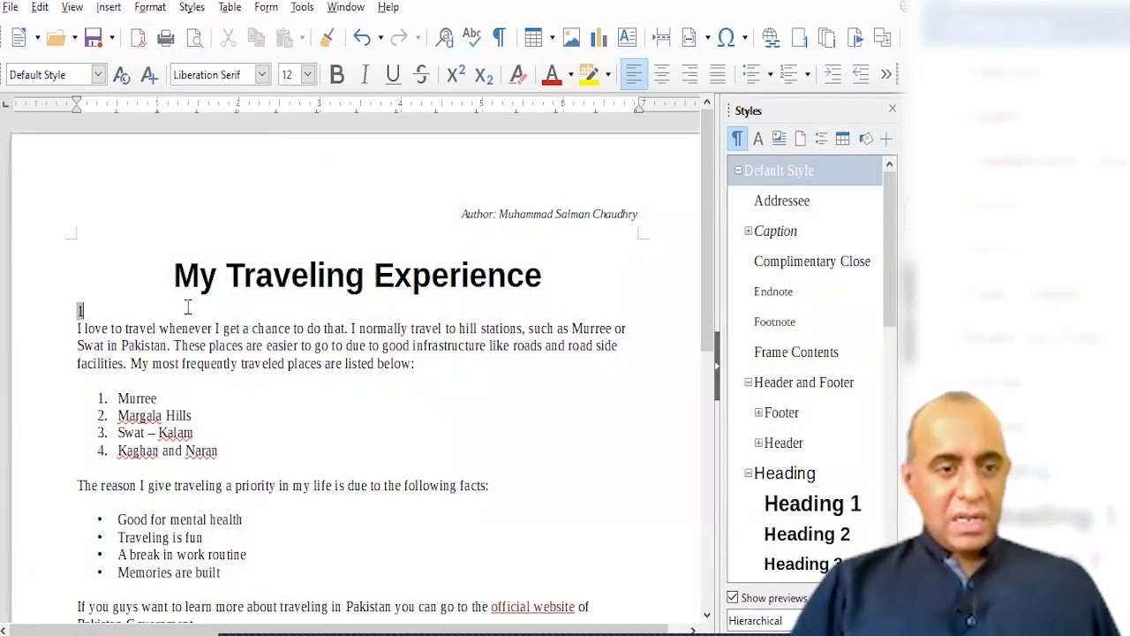
pyautogui.moveTo(75, 305); pyautogui.dragTo(94, 307)
pyautogui.click(109, 312)
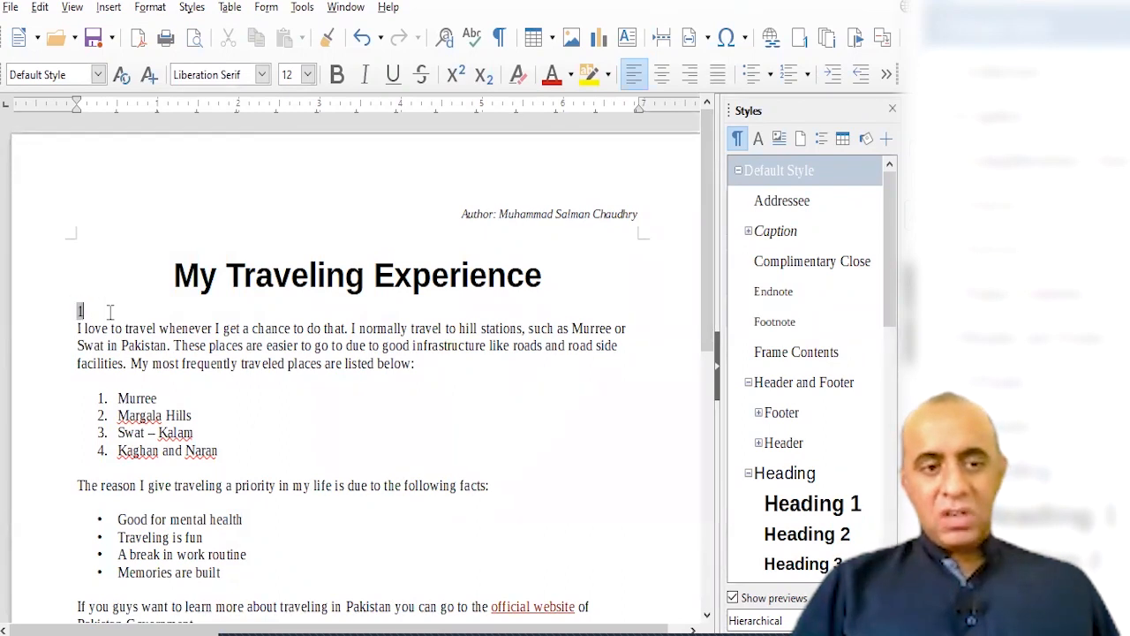
pyautogui.press('BackSpace')
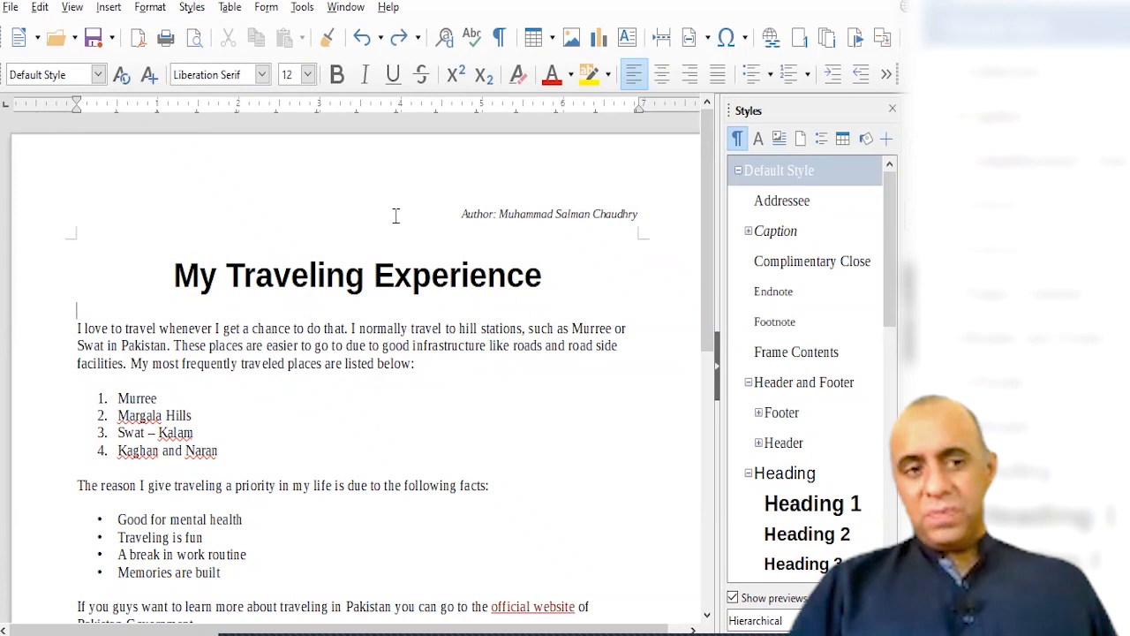
# Try adding an empty line above the author line in the header, remove it, and return to the body text.
pyautogui.click(593, 215)
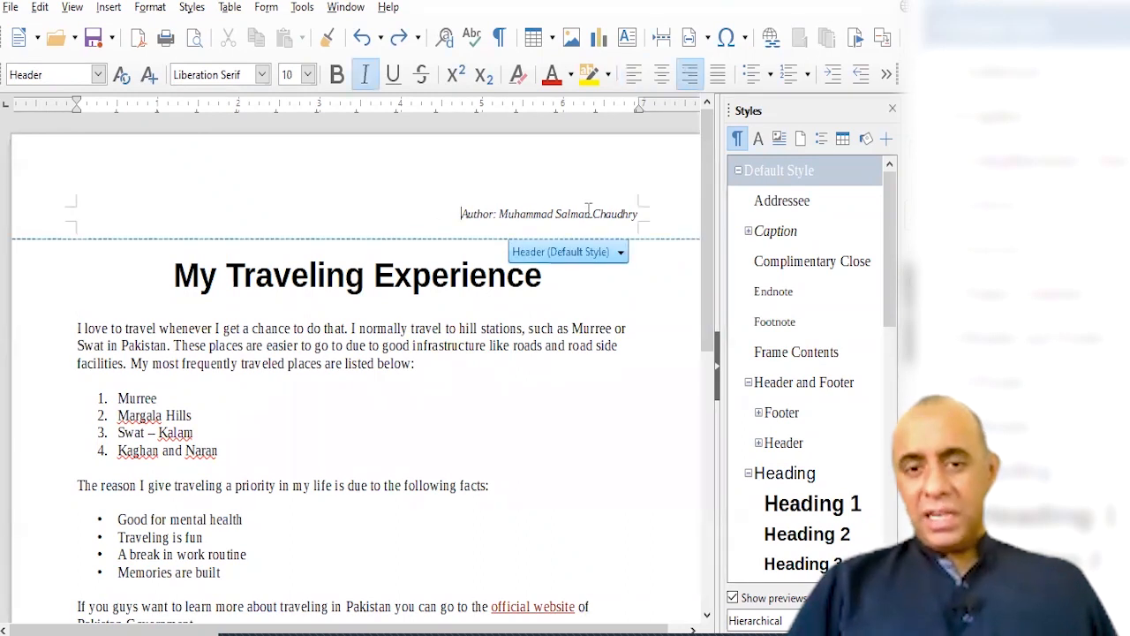
pyautogui.press('Return')
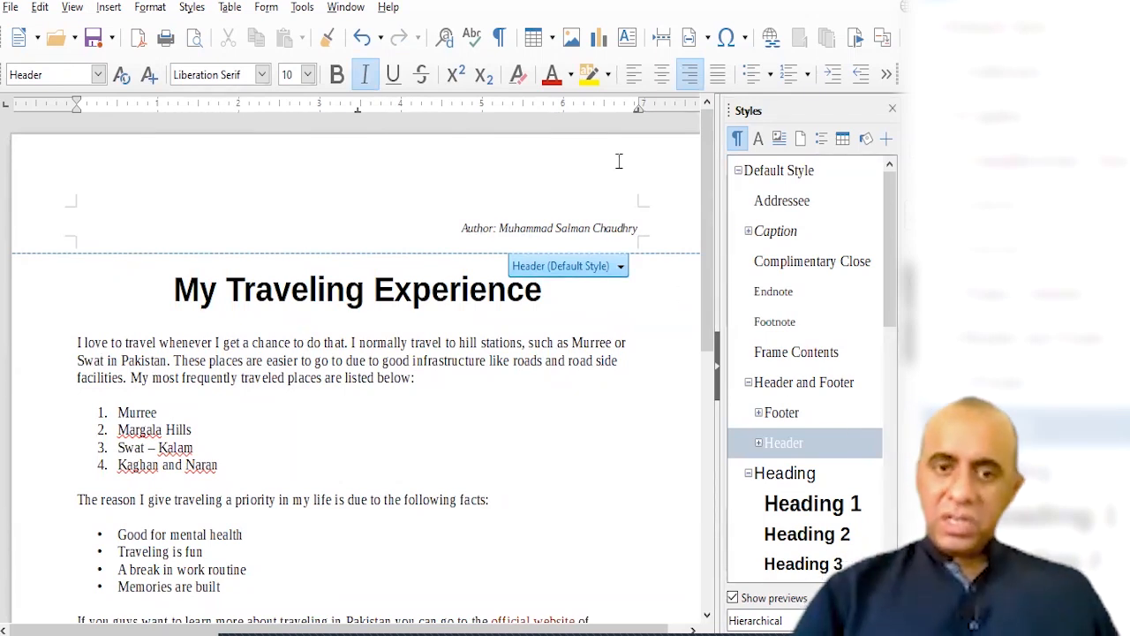
pyautogui.press('Delete')
pyautogui.click(621, 394)
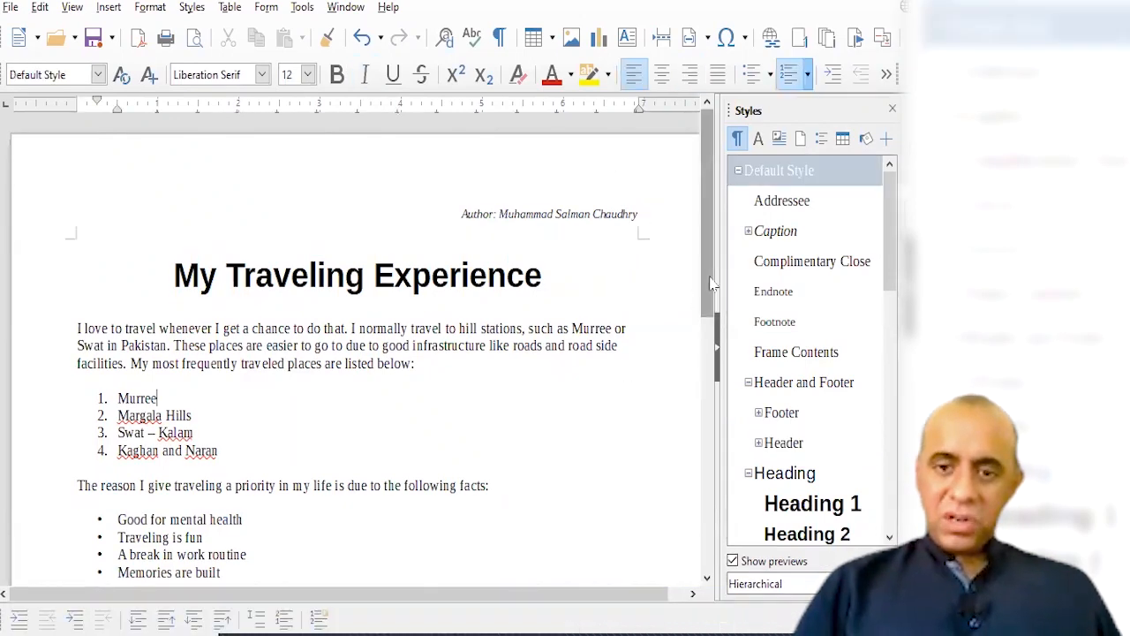
# Add a footer to the default page style and show the formatting marks.
pyautogui.moveTo(698, 301); pyautogui.dragTo(708, 543)
pyautogui.click(538, 493)
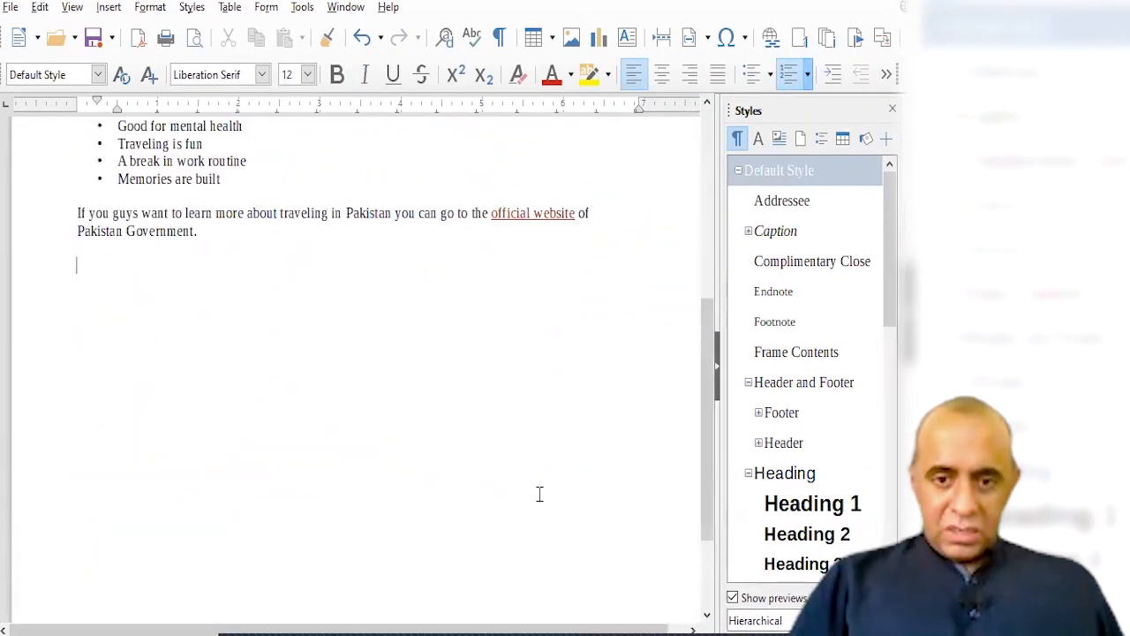
pyautogui.click(706, 587)
pyautogui.moveTo(523, 570)
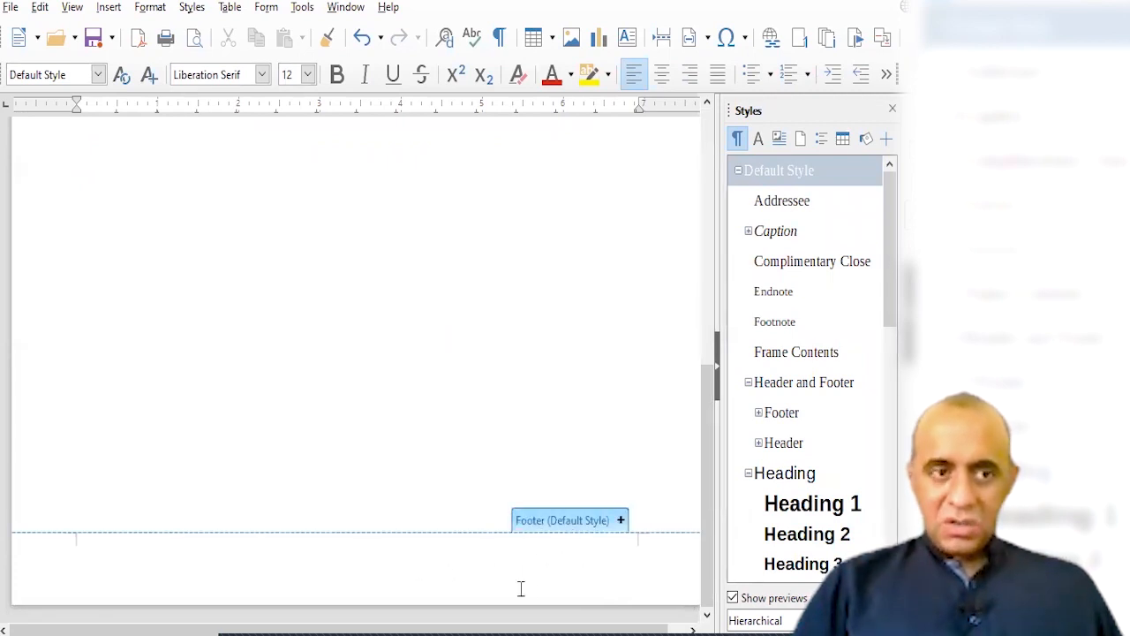
pyautogui.click(623, 521)
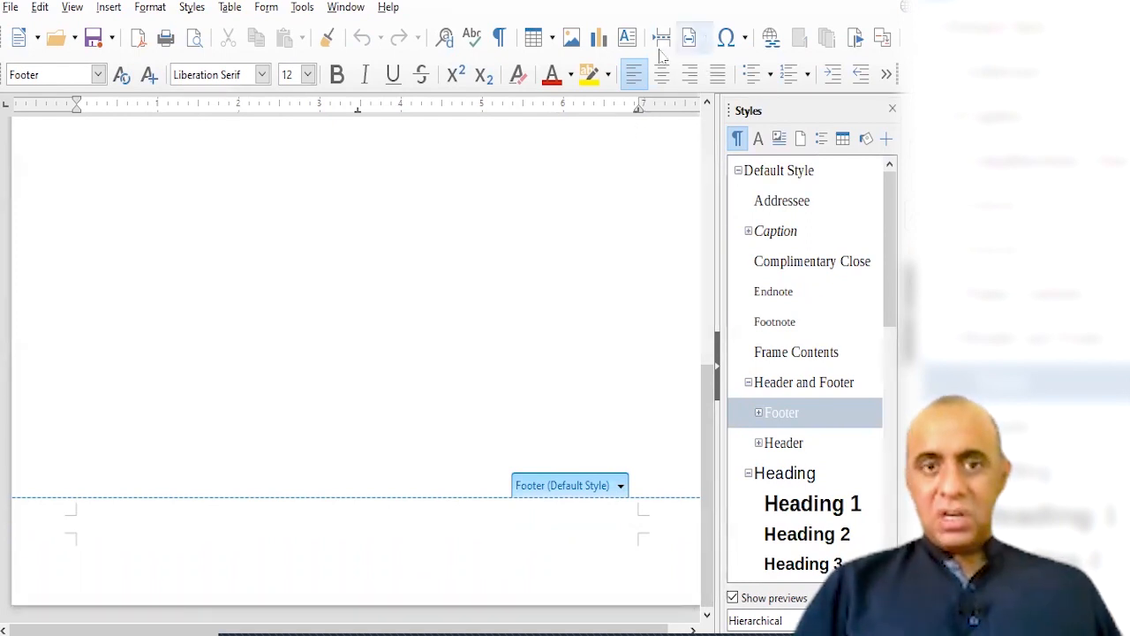
pyautogui.click(499, 37)
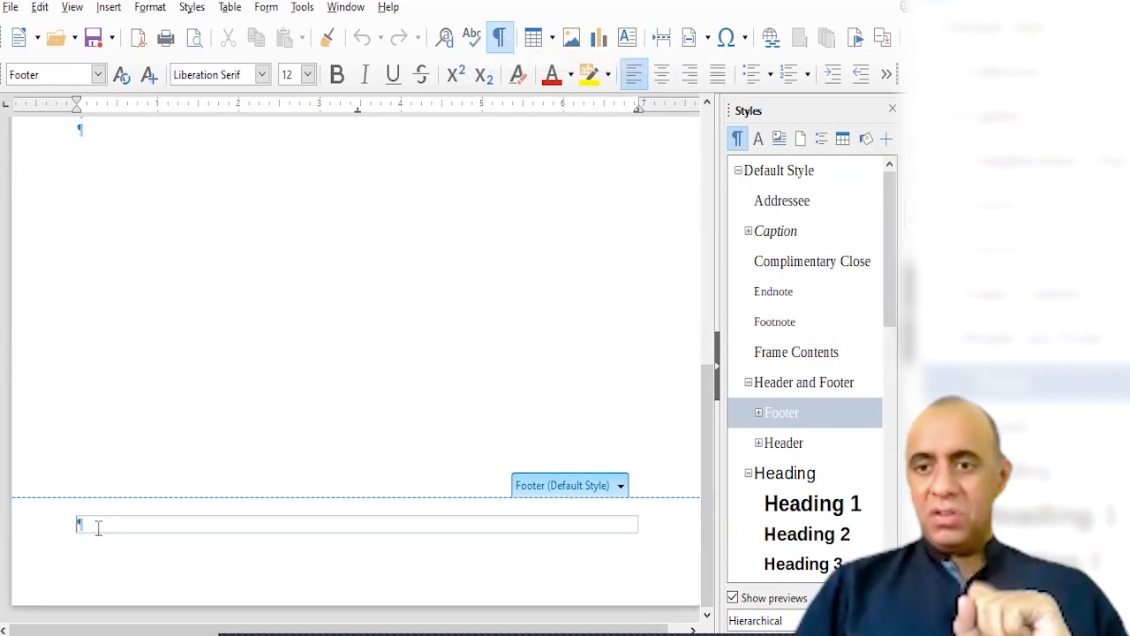
# Enter "Page Number:" at the centre tab stop of the footer line.
pyautogui.press('Tab')
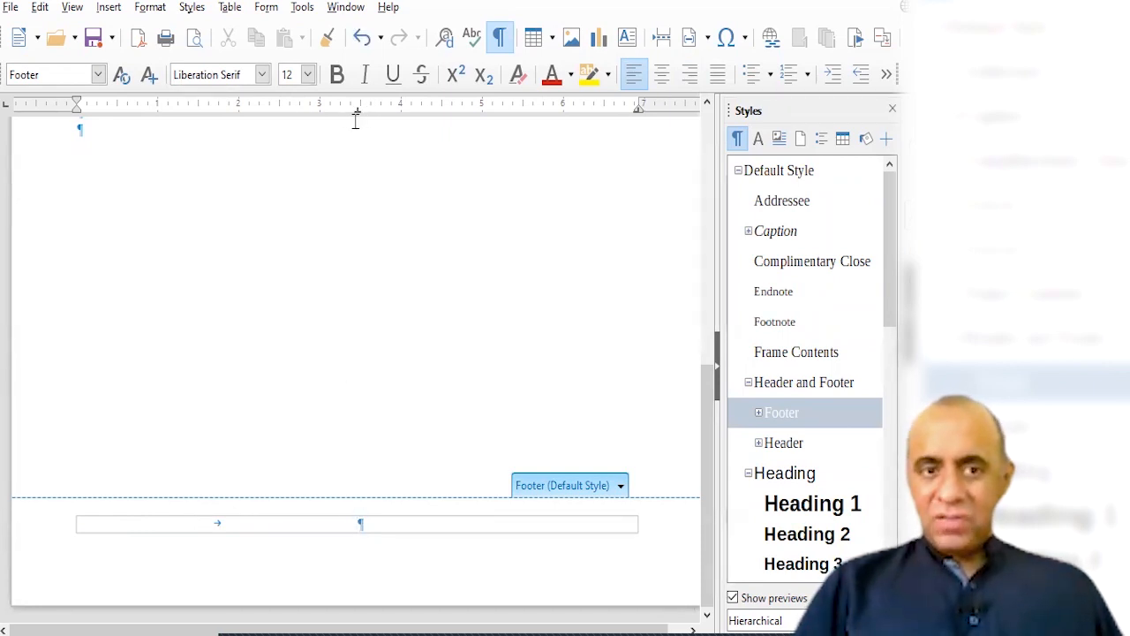
pyautogui.doubleClick(181, 524)
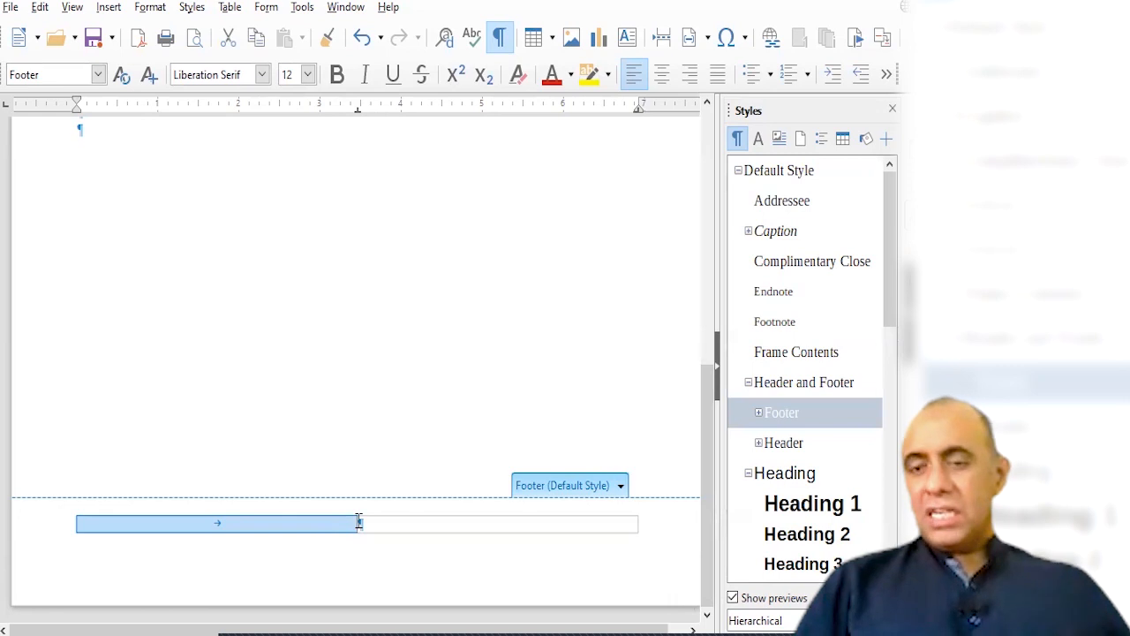
pyautogui.click(358, 521)
pyautogui.write('Page Number:')
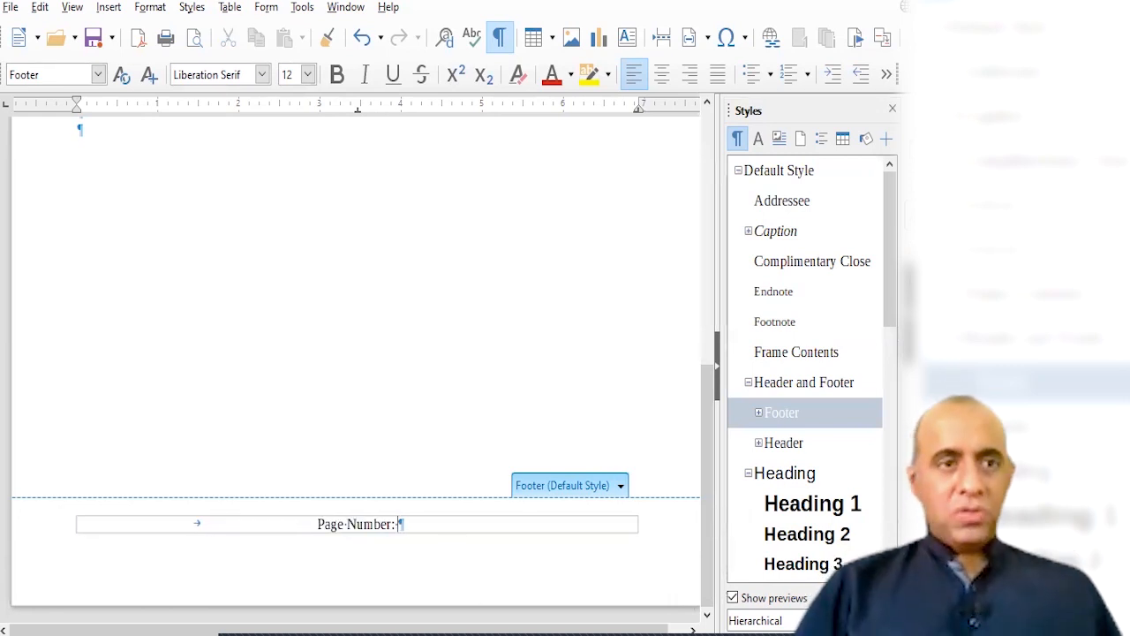
# Insert a page number field in the footer and reword the centred text to "Page 1 of 2".
pyautogui.click(108, 7)
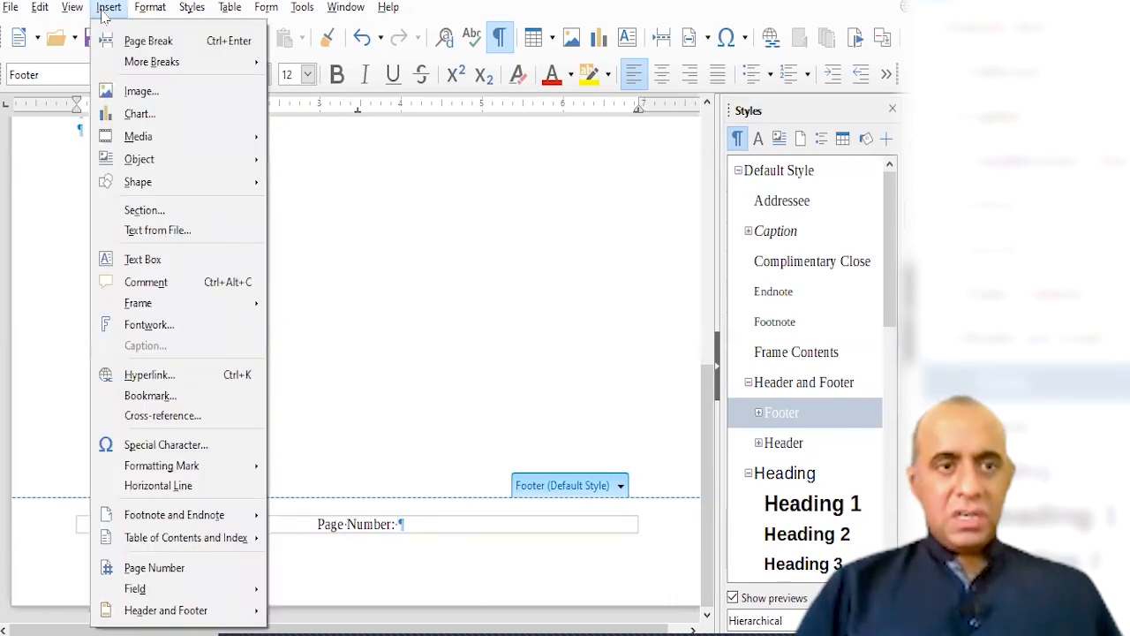
pyautogui.moveTo(201, 599)
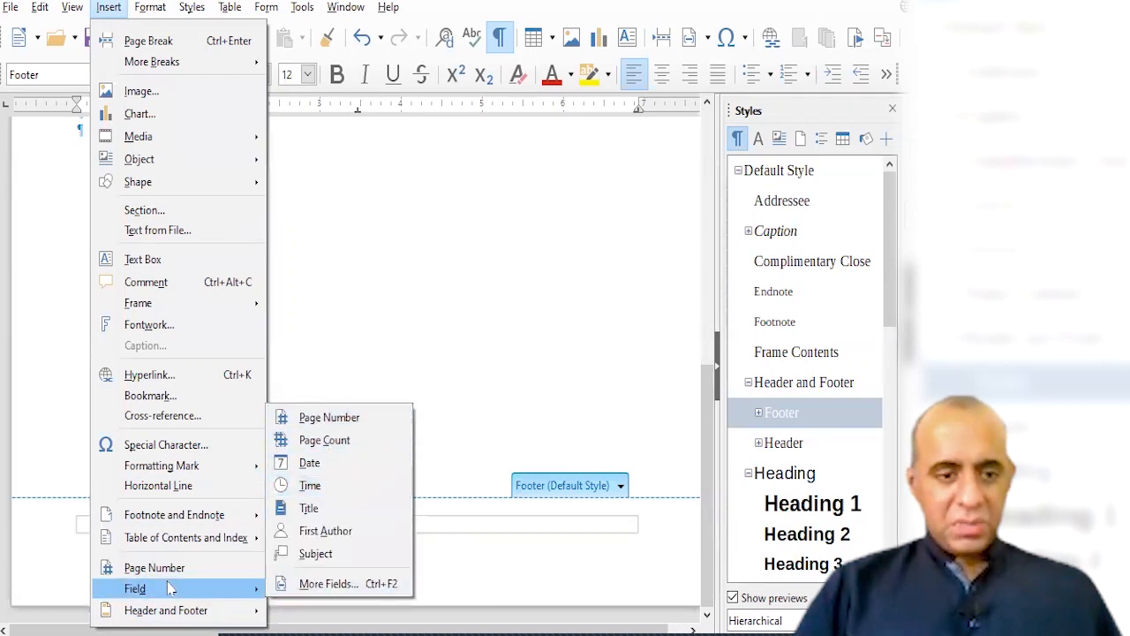
pyautogui.click(191, 572)
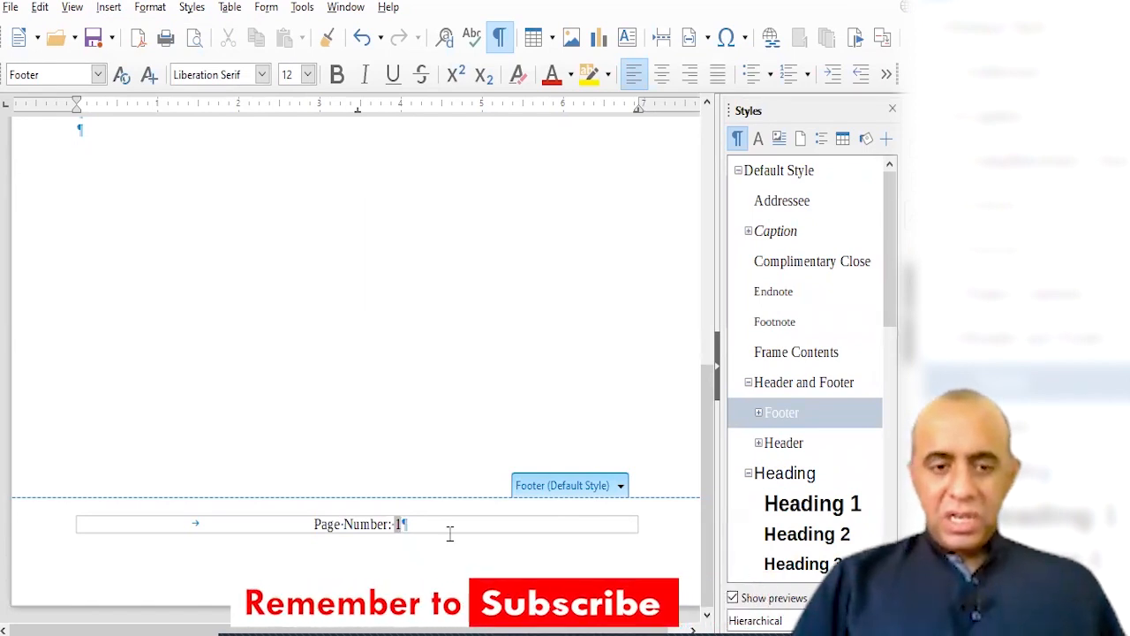
pyautogui.write('of 2')
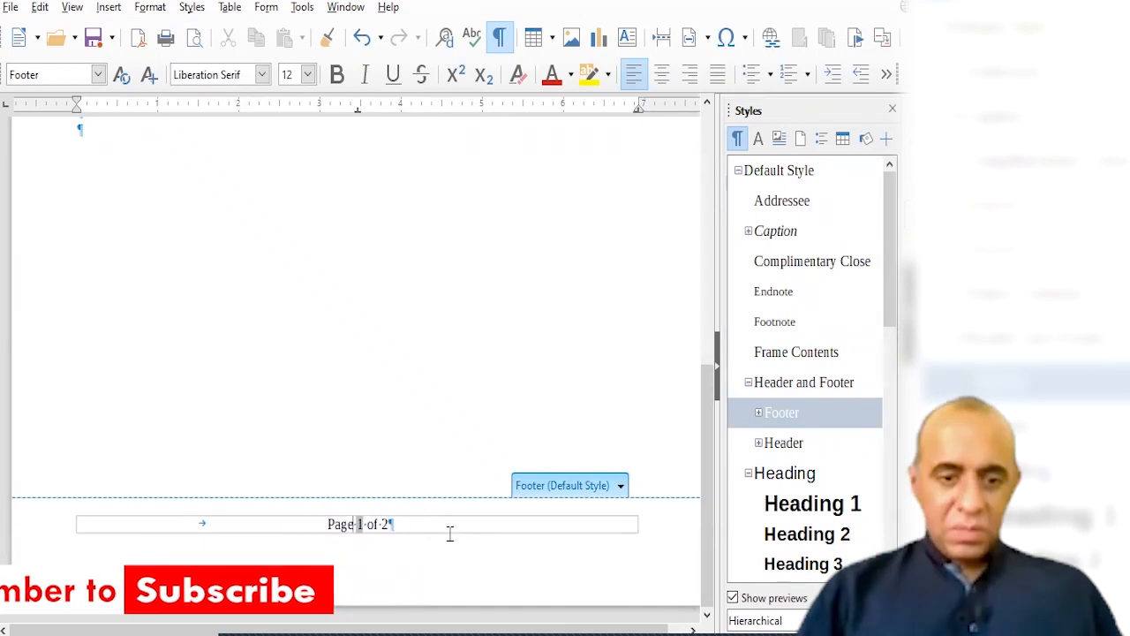
pyautogui.press('Right')
pyautogui.press('Right')
pyautogui.press('Right')
pyautogui.press('Right')
pyautogui.press('Right')
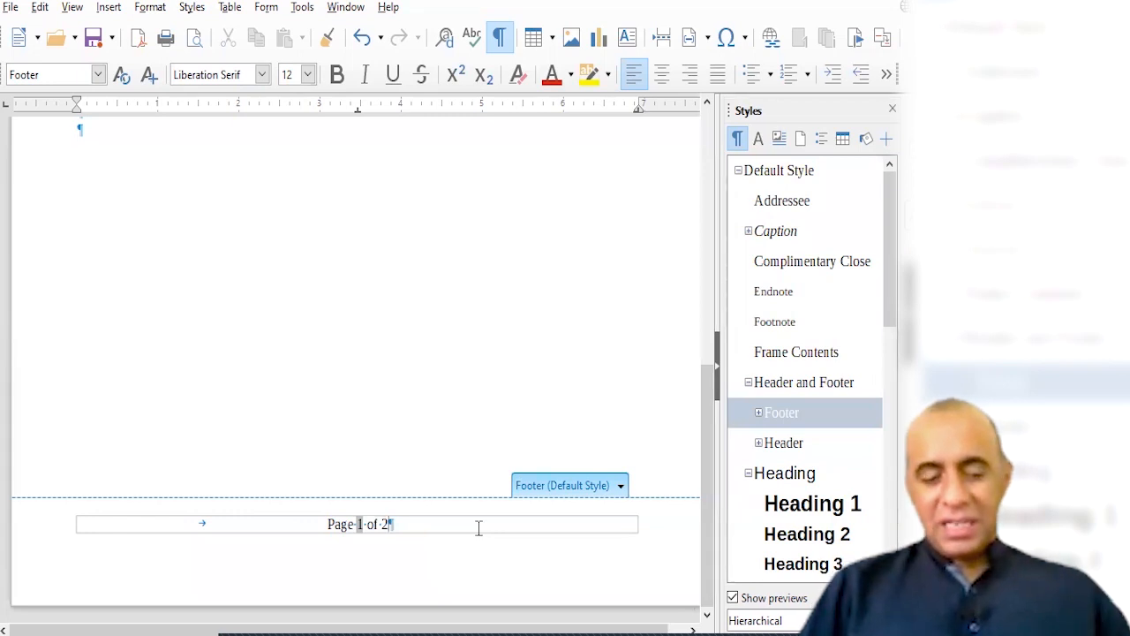
# Add text at the footer's right tab stop reading "Address:" followed by the author's address.
pyautogui.press('Tab')
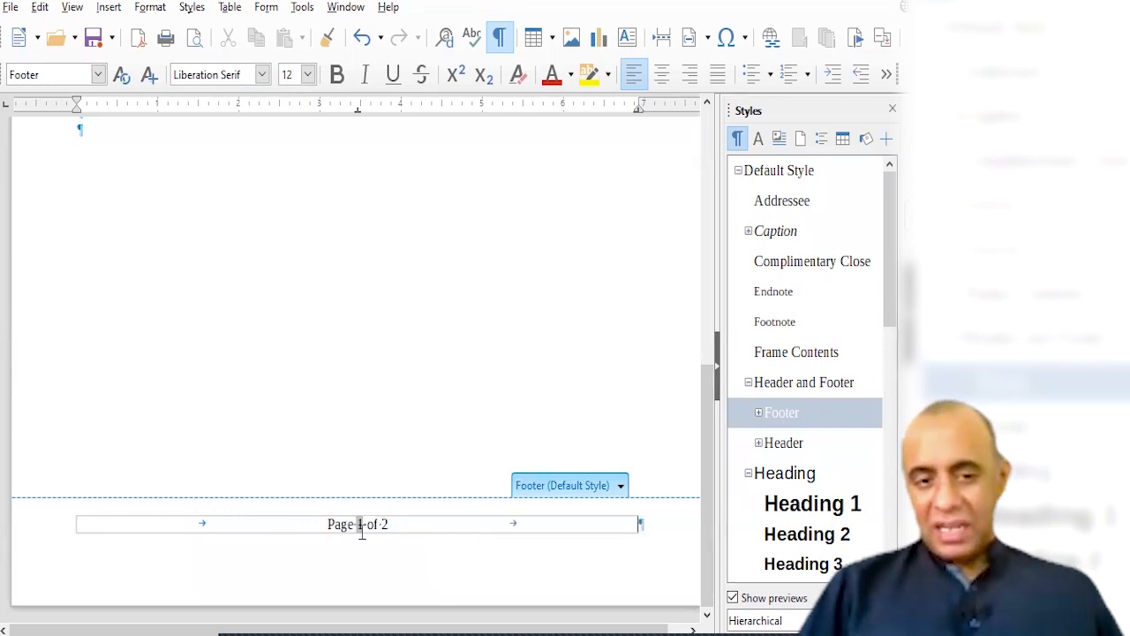
pyautogui.moveTo(403, 524); pyautogui.dragTo(539, 521)
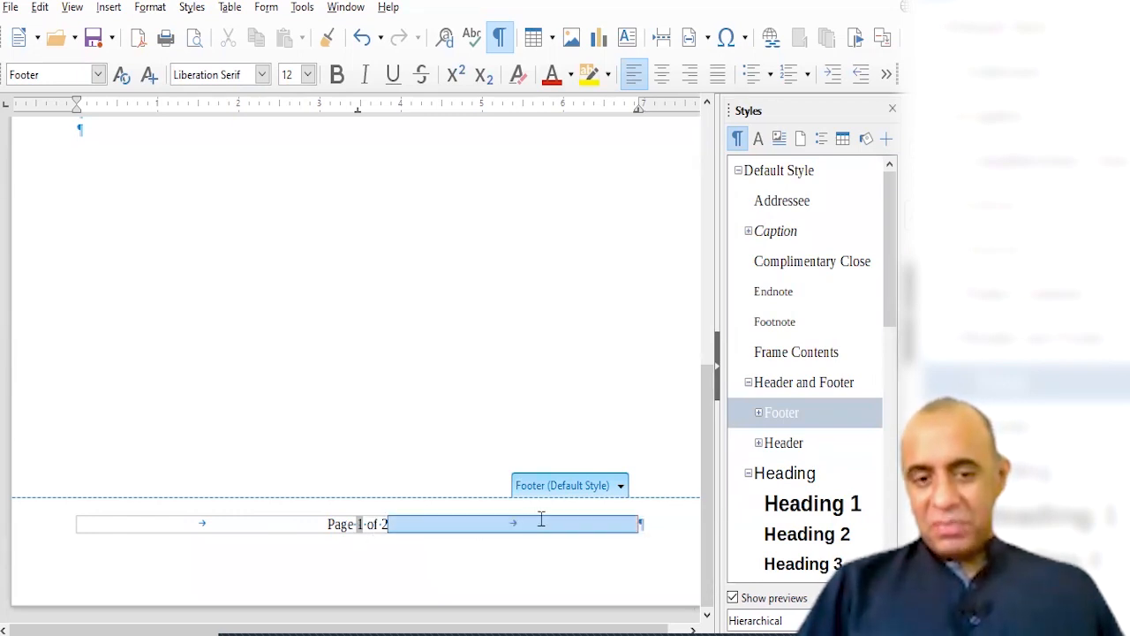
pyautogui.click(640, 524)
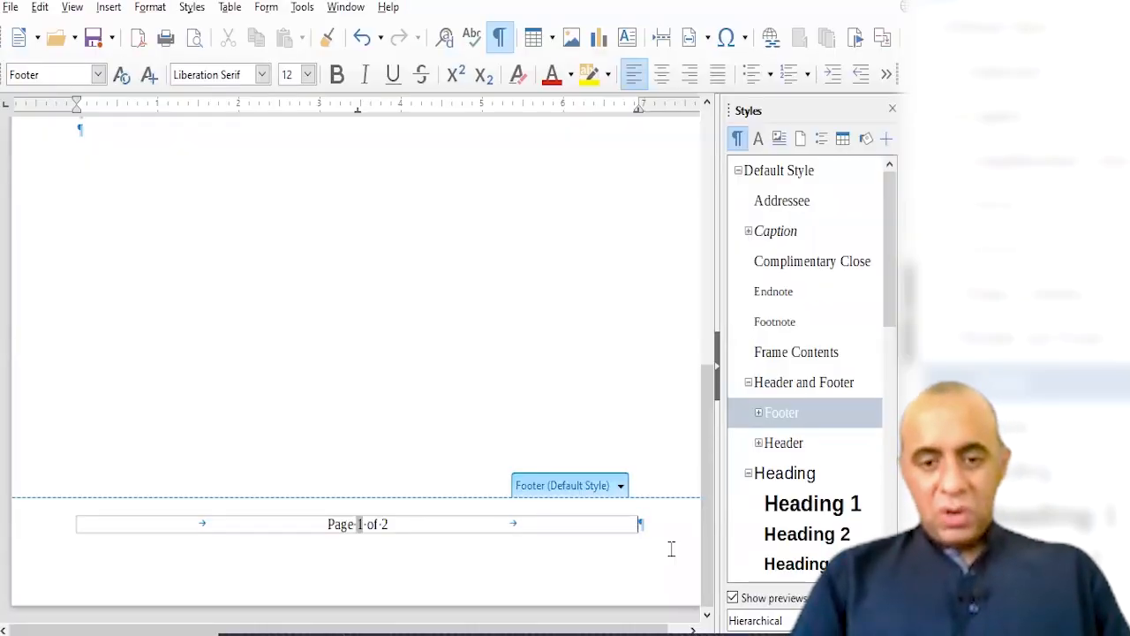
pyautogui.write('ddress:')
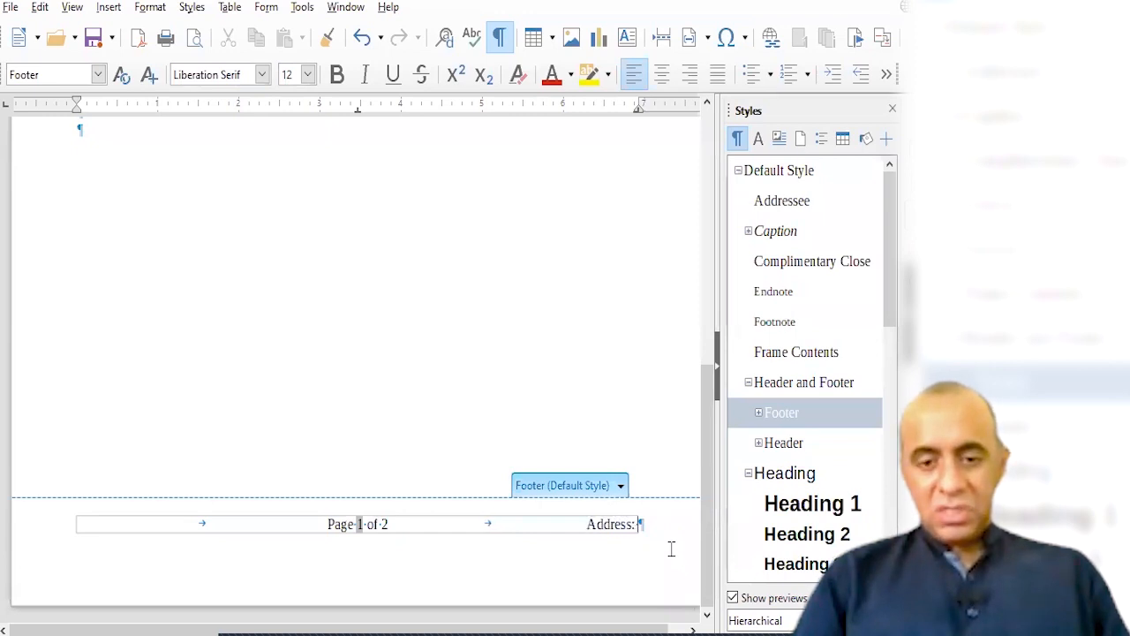
pyautogui.write(' Gulberh')
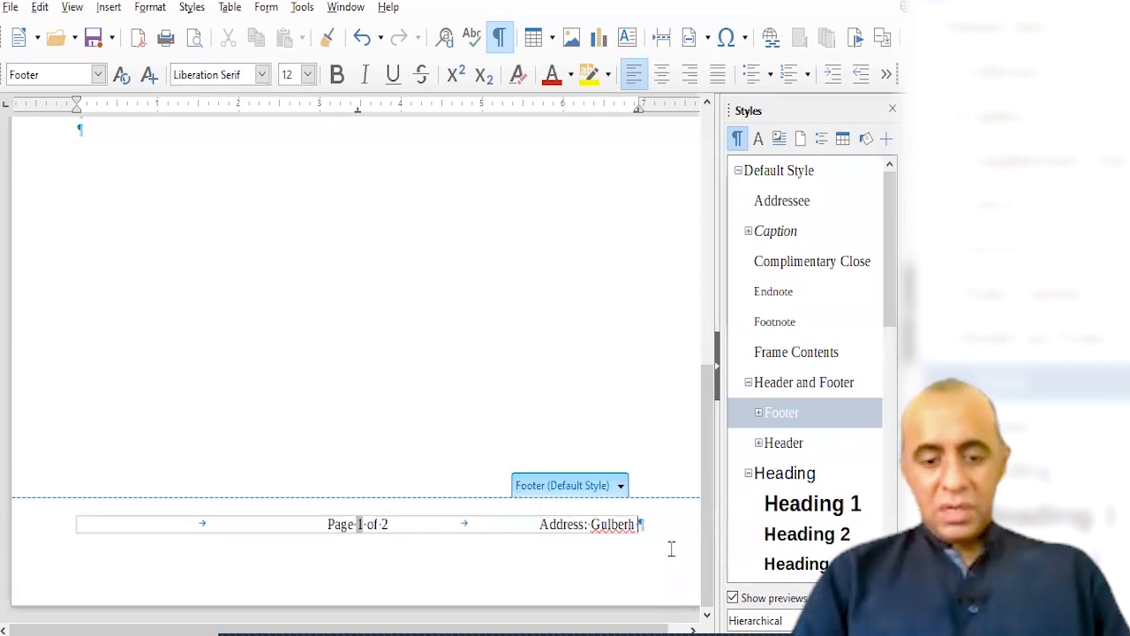
pyautogui.write(' Lahore')
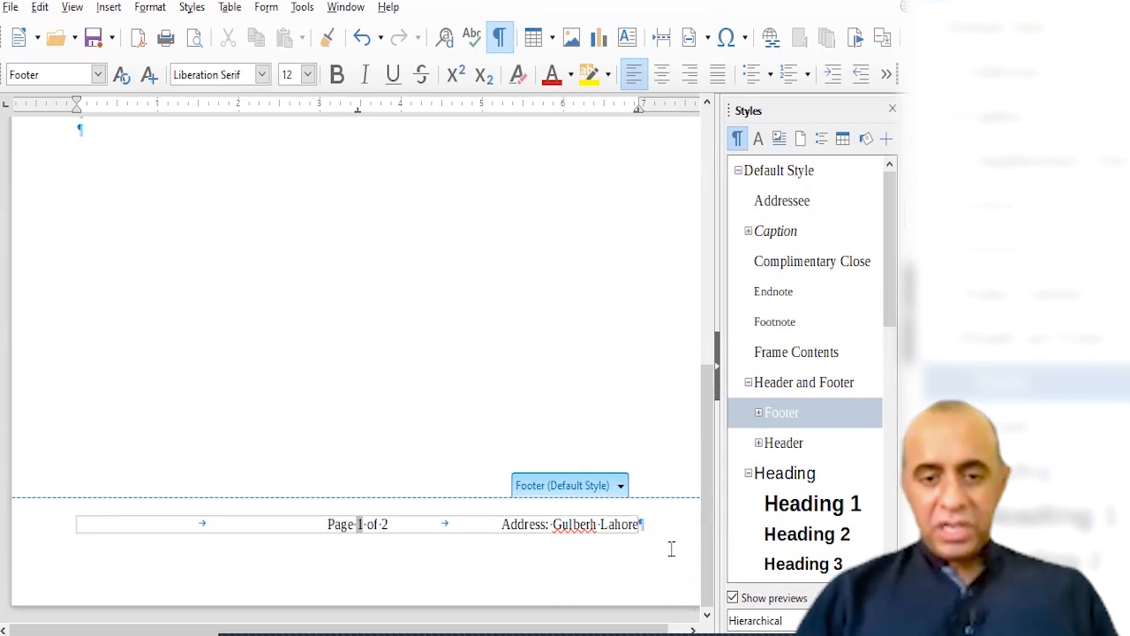
pyautogui.press('Left')
pyautogui.press('BackSpace')
pyautogui.write('g')
# Format the address text in the footer as 10 pt italic.
pyautogui.hotkey('ctrl', 'Left')
pyautogui.hotkey('ctrl', 'Left')
pyautogui.hotkey('ctrl', 'Left')
pyautogui.hotkey('ctrl', 'shift', 'Right')
pyautogui.hotkey('ctrl', 'shift', 'Right')
pyautogui.hotkey('ctrl', 'shift', 'Right')
pyautogui.hotkey('ctrl', 'shift', 'Right')
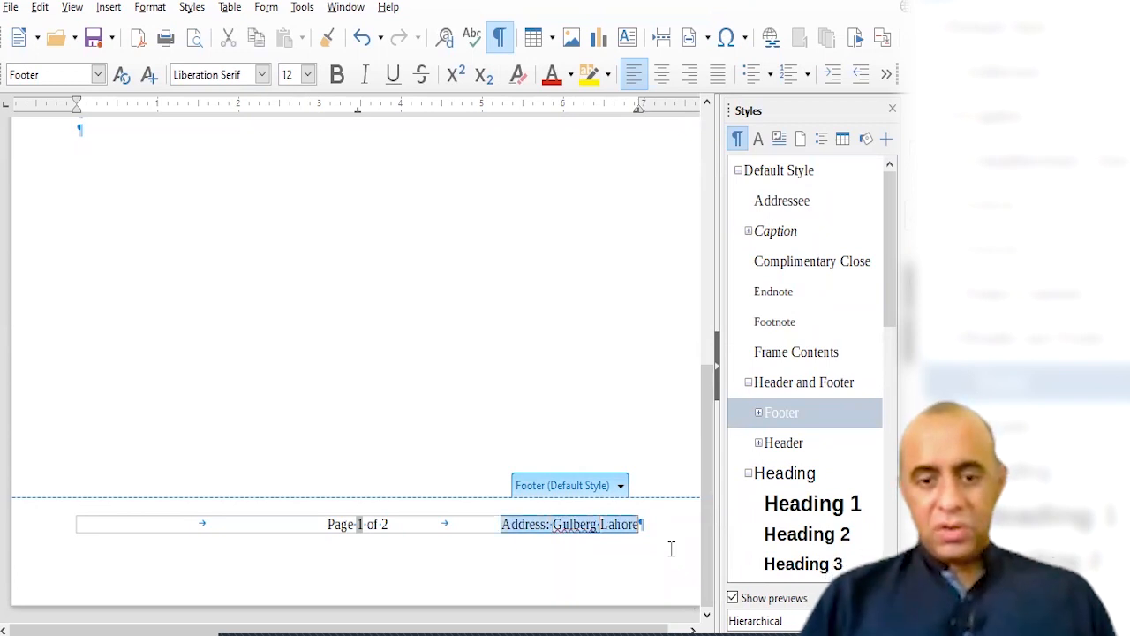
pyautogui.click(309, 74)
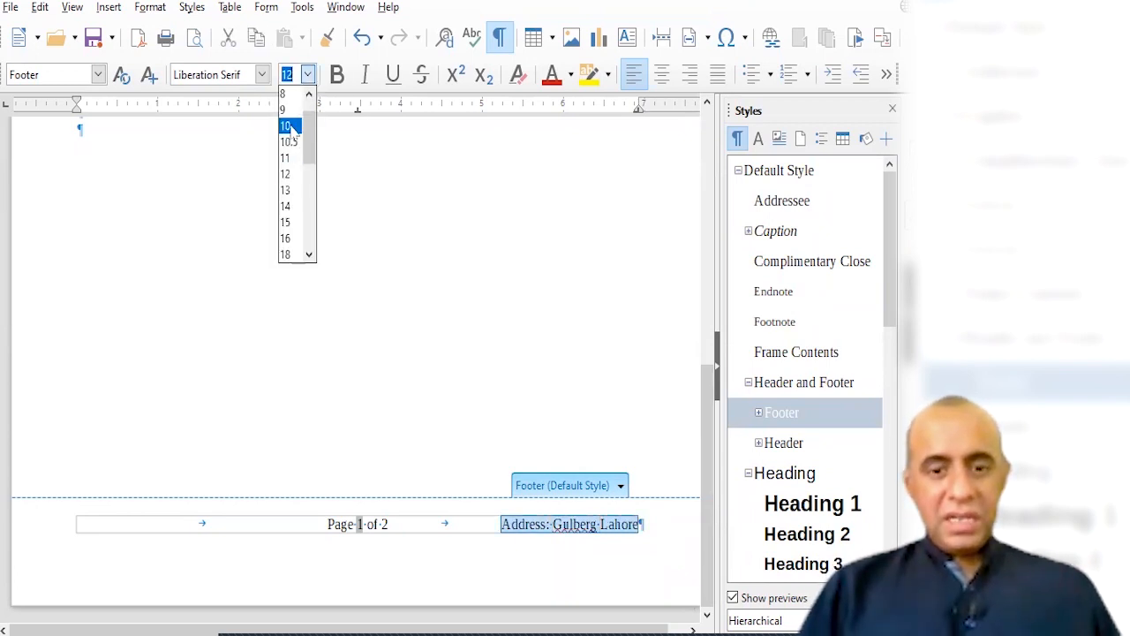
pyautogui.click(292, 123)
pyautogui.click(364, 75)
pyautogui.moveTo(389, 523); pyautogui.dragTo(323, 524)
pyautogui.click(434, 524)
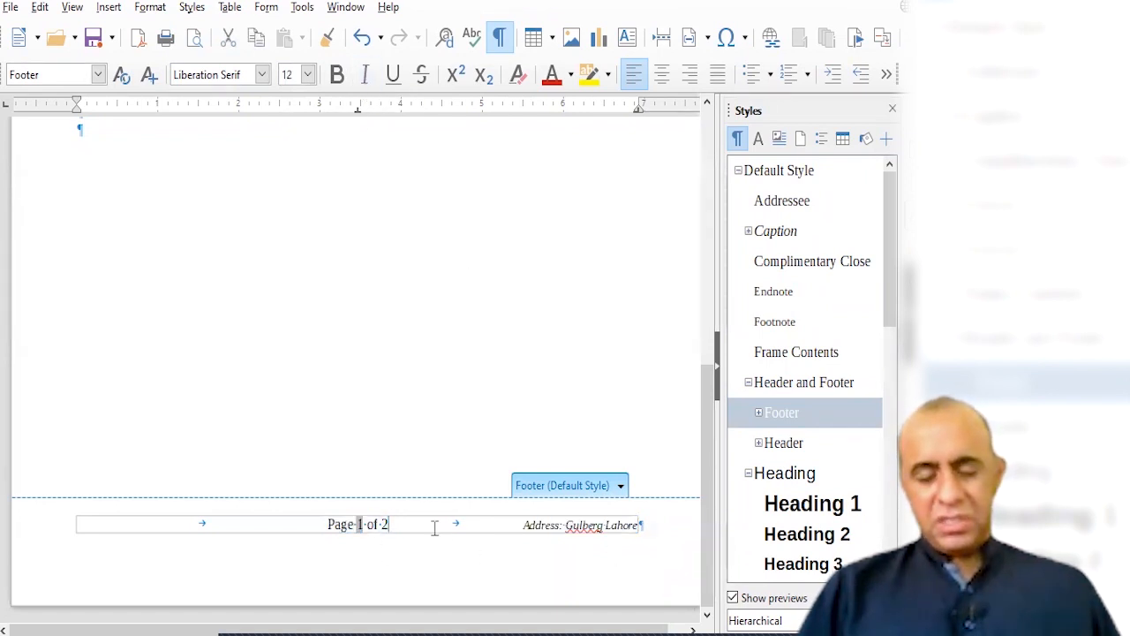
# Return to the body text and hide the formatting marks.
pyautogui.click(518, 362)
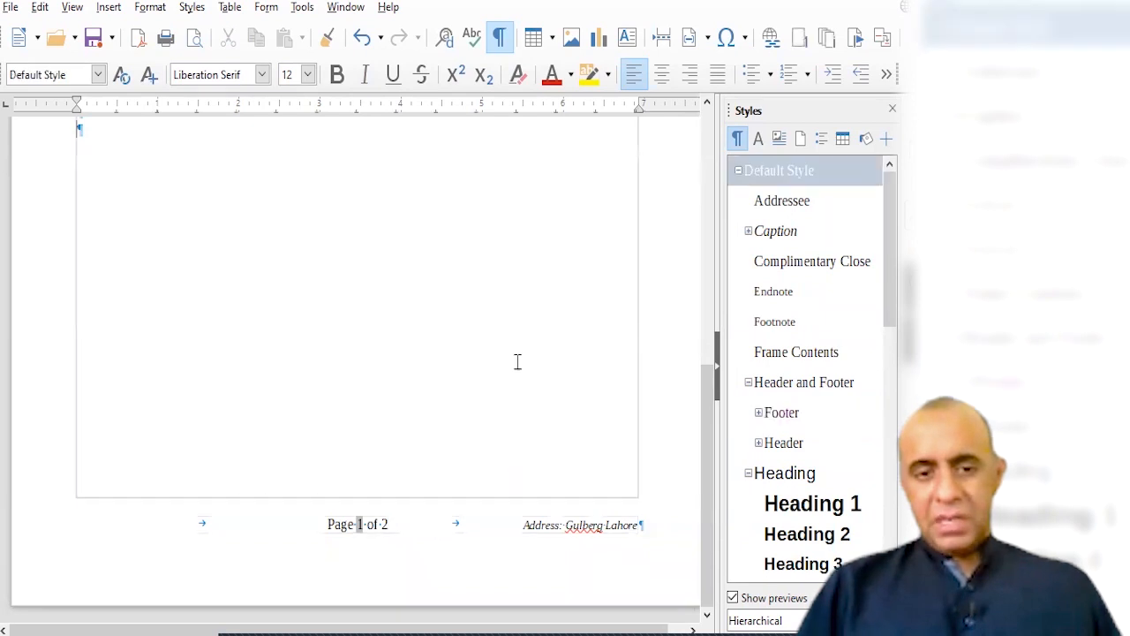
pyautogui.click(499, 37)
pyautogui.scroll(-6, 356, 362)
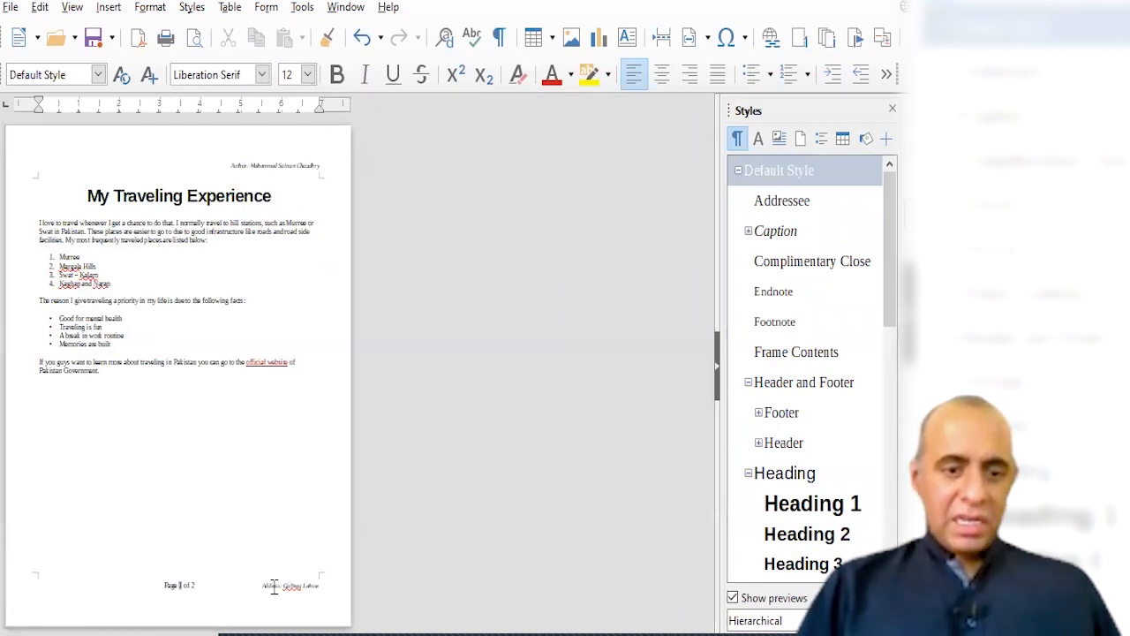
# Replace the typed 2 in the footer's page text with a page count field, and return to the body text.
pyautogui.click(208, 586)
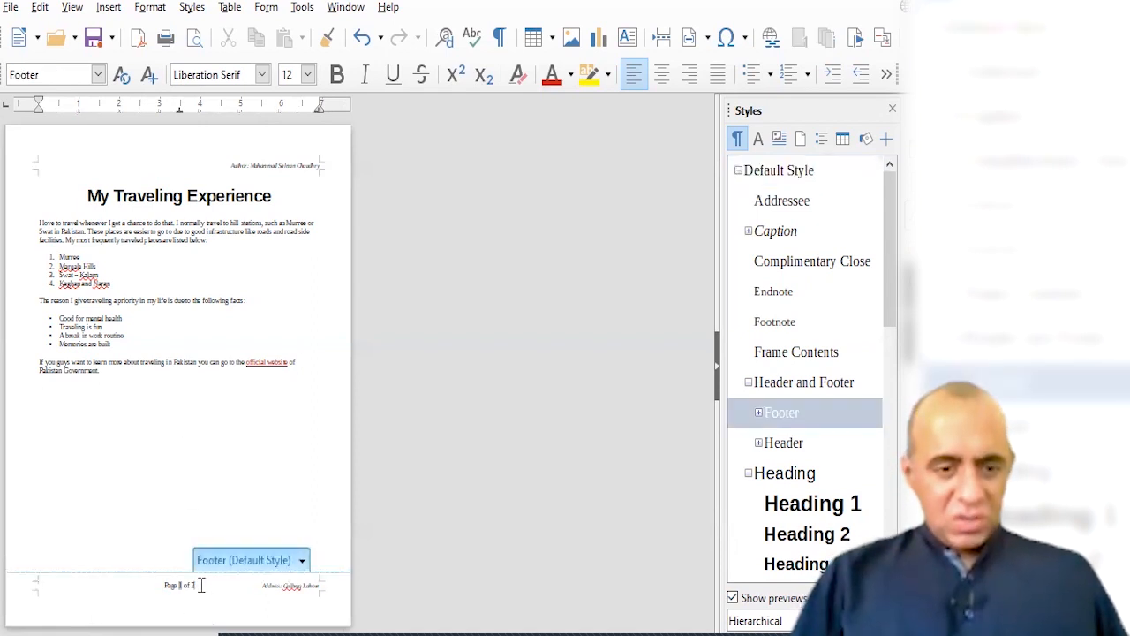
pyautogui.scroll(5, 358, 362)
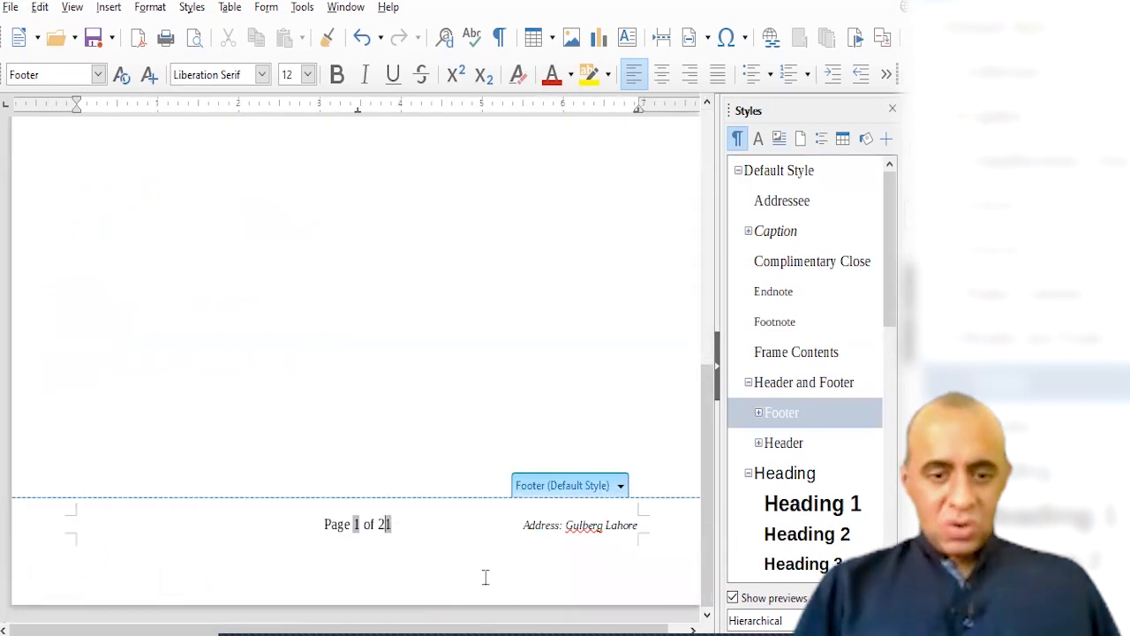
pyautogui.press('BackSpace')
pyautogui.hotkey('shift', 'Left')
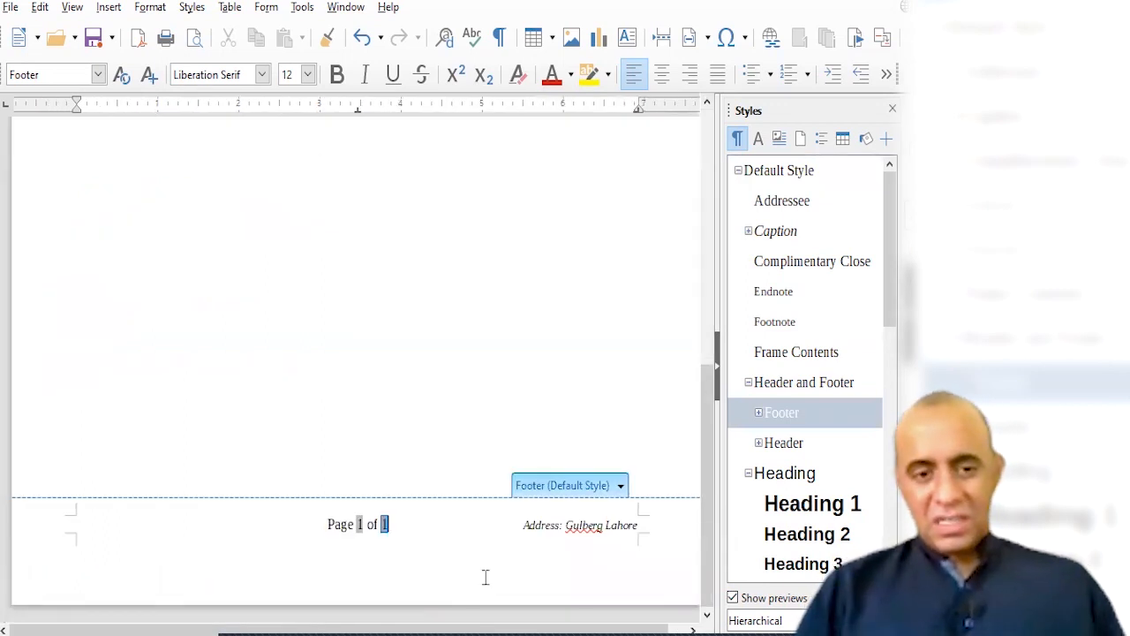
pyautogui.click(109, 7)
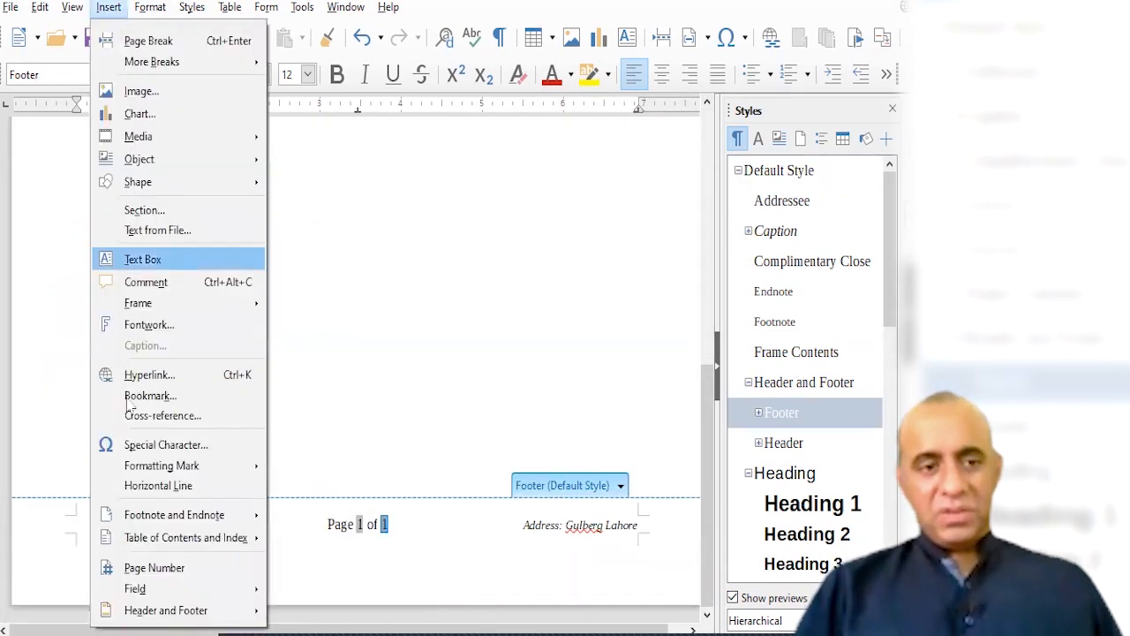
pyautogui.click(181, 589)
pyautogui.click(484, 297)
pyautogui.click(484, 298)
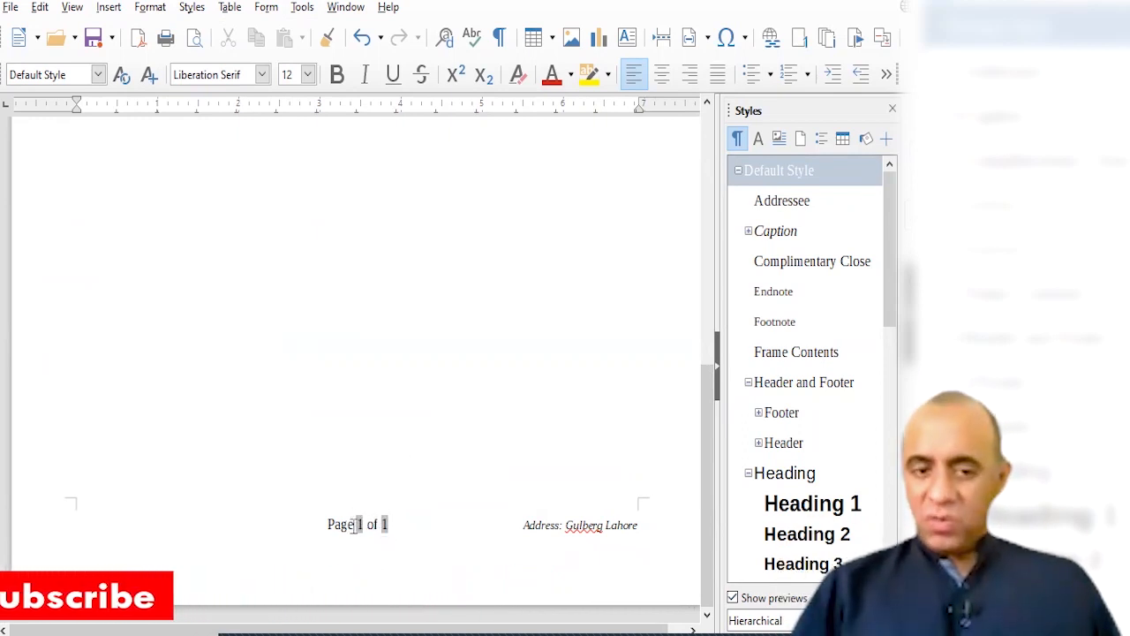
pyautogui.moveTo(713, 400); pyautogui.dragTo(724, 283)
pyautogui.scroll(-3, 356, 369)
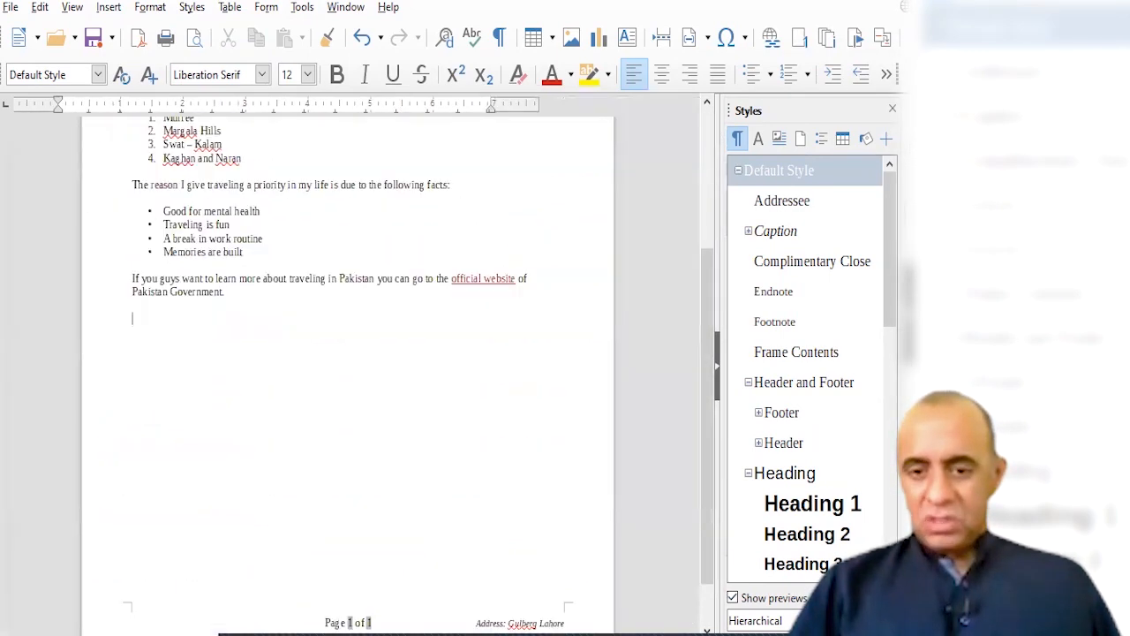
pyautogui.scroll(4, 356, 369)
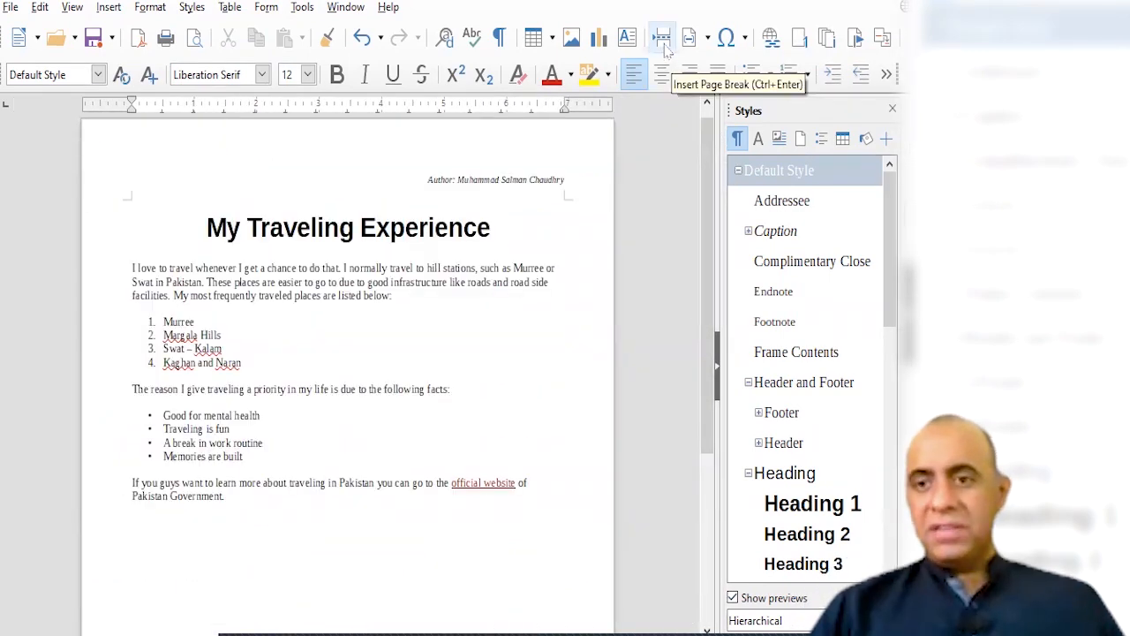
# Switch to Notepad and write the note "Ctrl + Break".
pyautogui.hotkey('alt', 'Tab')
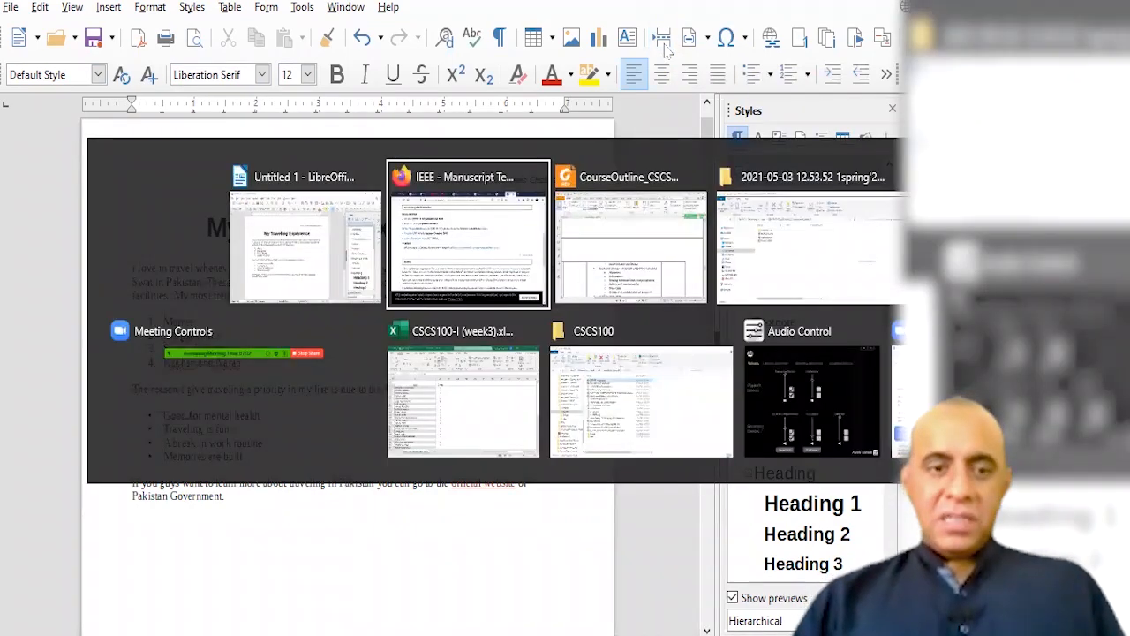
pyautogui.press('Escape')
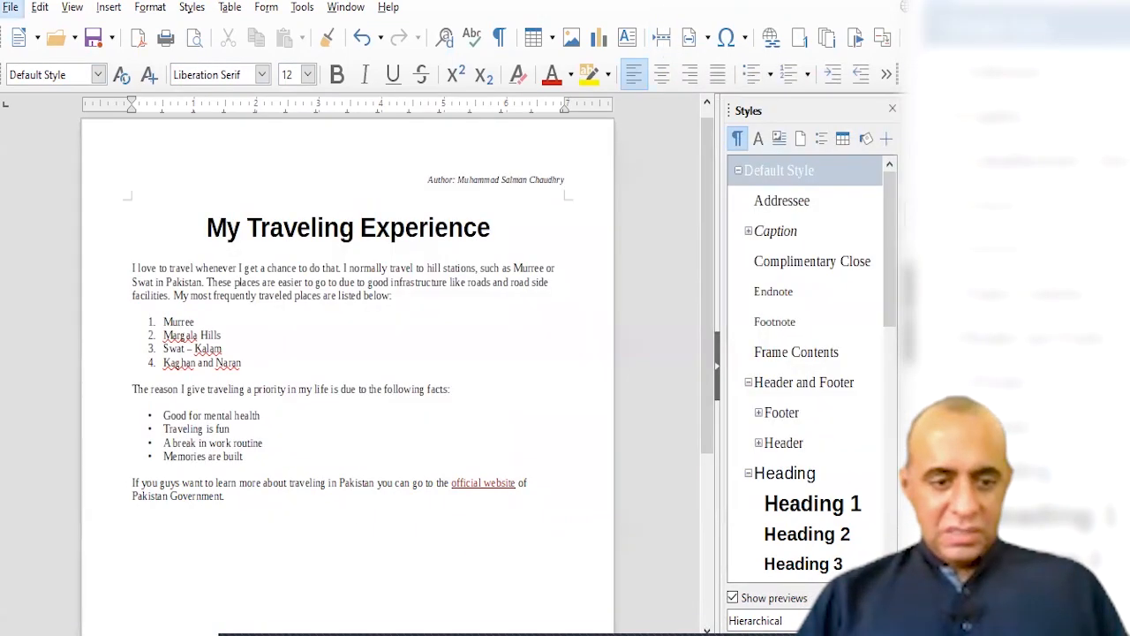
pyautogui.hotkey('alt', 'Tab')
pyautogui.write('Ctri')
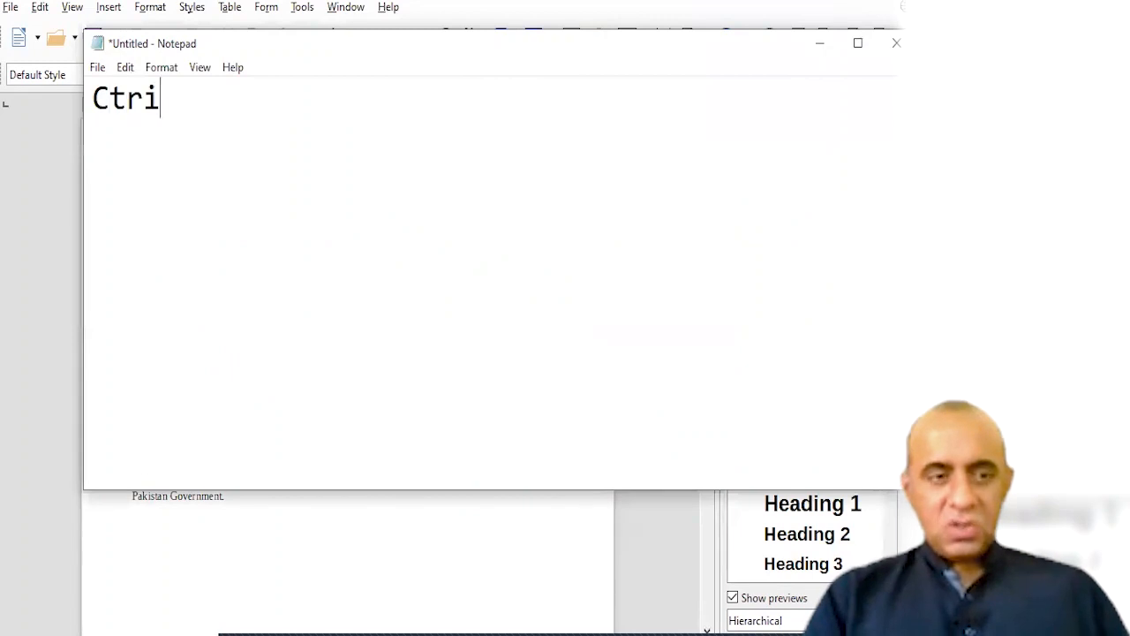
pyautogui.press('BackSpace')
pyautogui.write('l + ')
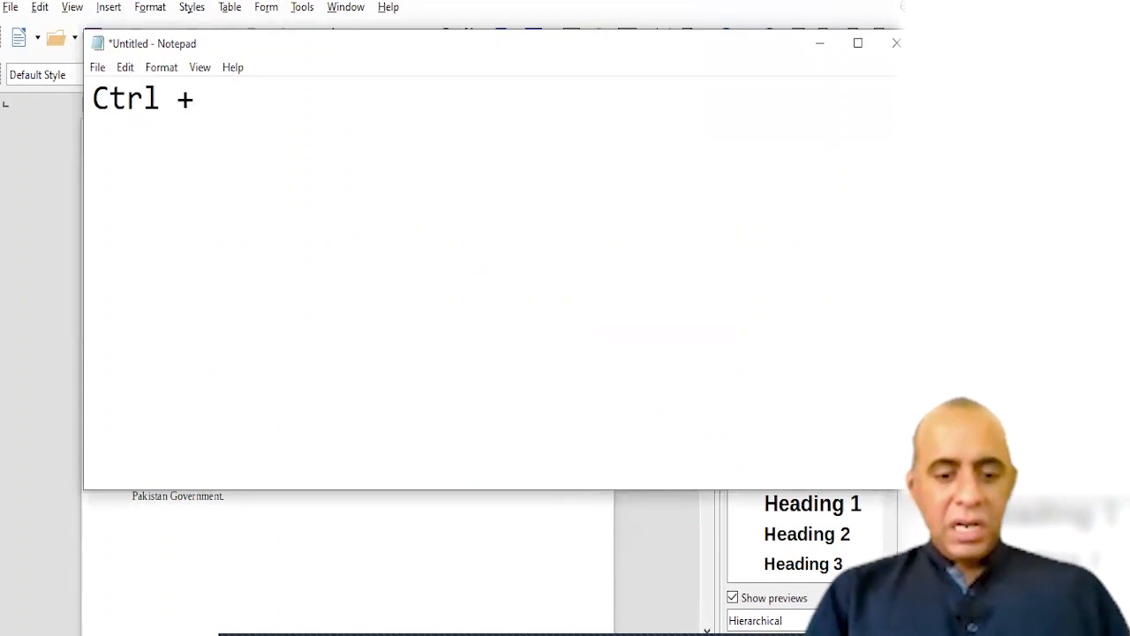
pyautogui.write('Break')
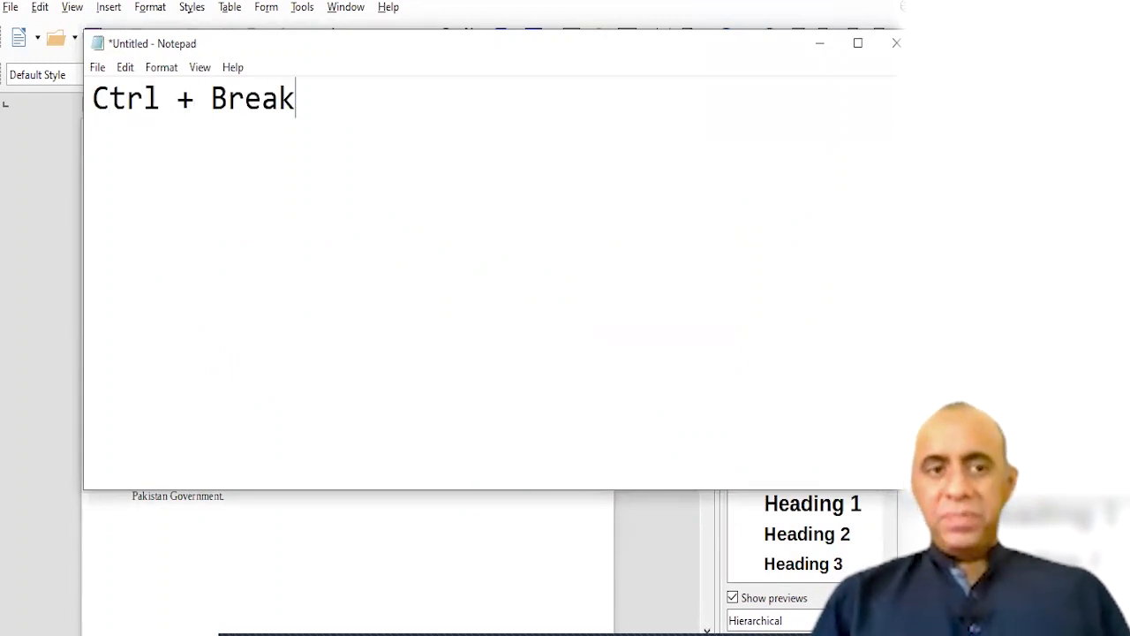
# Select the "Ctrl + Break" note in Notepad and switch back to the Writer document.
pyautogui.hotkey('ctrl', 'shift', 'Left')
pyautogui.hotkey('ctrl', 'shift', 'Left')
pyautogui.hotkey('ctrl', 'shift', 'Left')
pyautogui.click(552, 13)
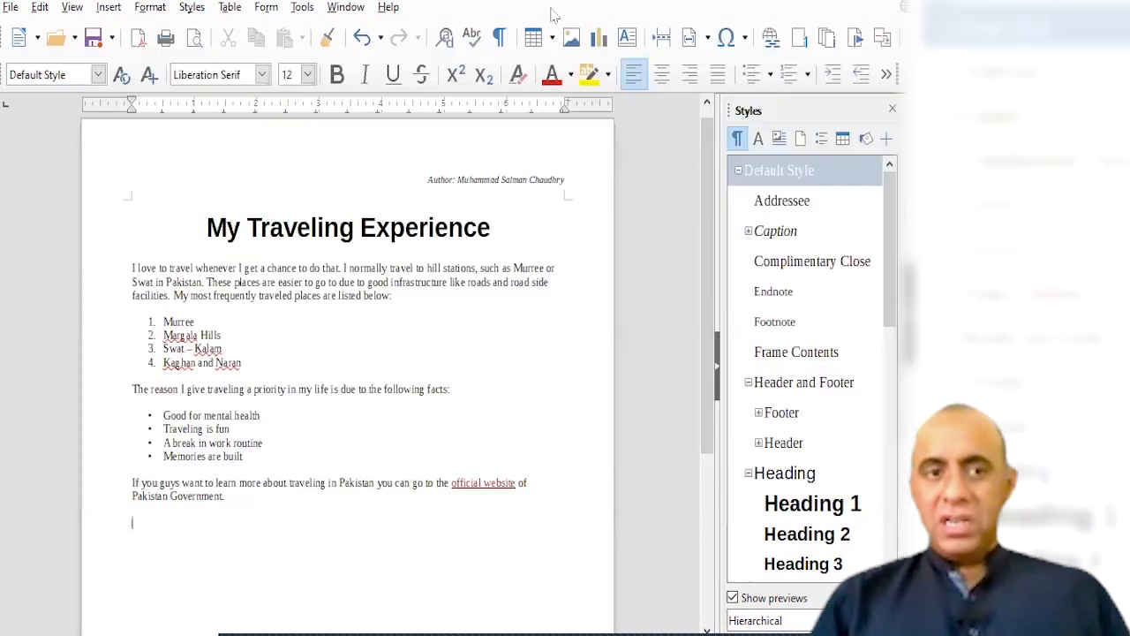
# Show the formatting marks and add empty paragraphs below the closing paragraph until the text flows onto a second page.
pyautogui.moveTo(714, 366); pyautogui.dragTo(726, 531)
pyautogui.press('Return')
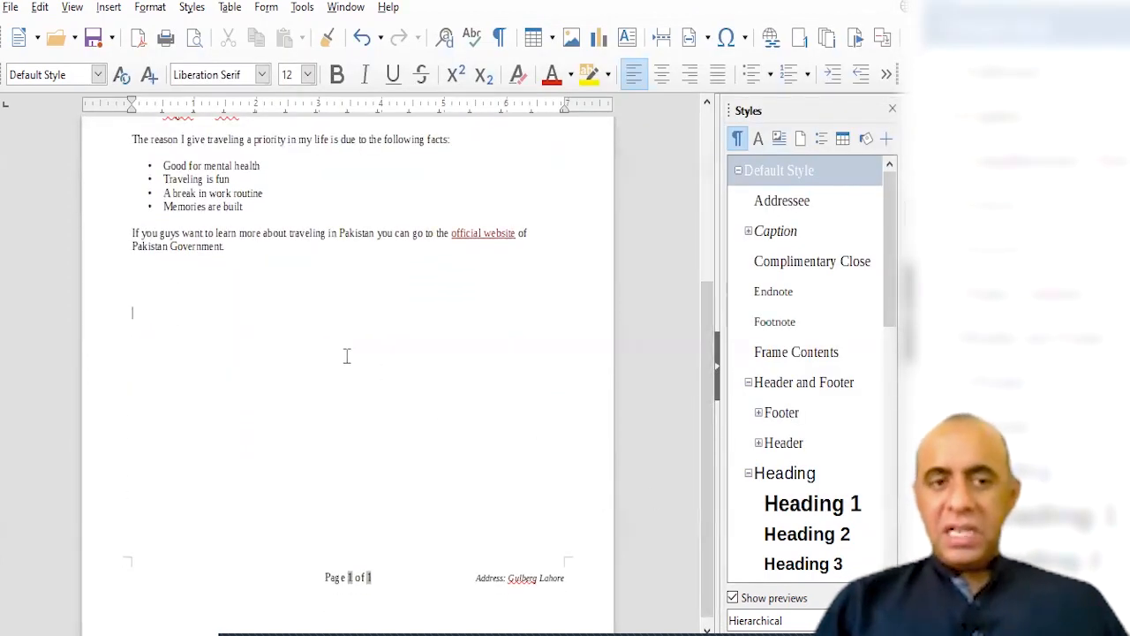
pyautogui.click(499, 37)
pyautogui.press('Return')
pyautogui.press('Return')
pyautogui.press('Return')
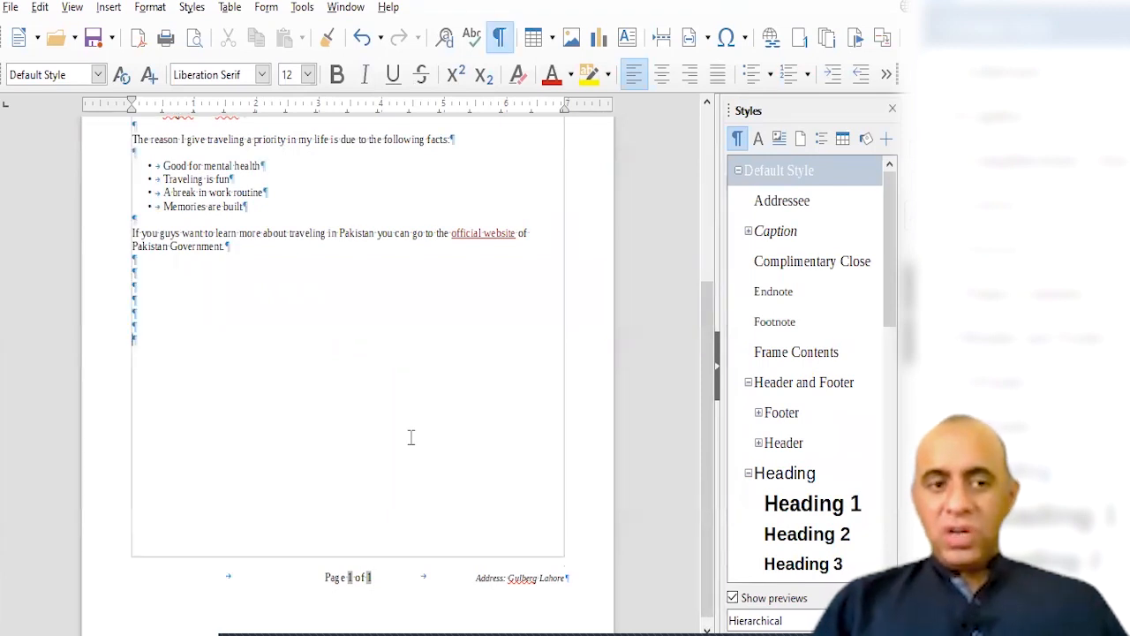
pyautogui.press('Return')
pyautogui.press('Return')
pyautogui.press('Return')
pyautogui.press('Return')
pyautogui.press('Return')
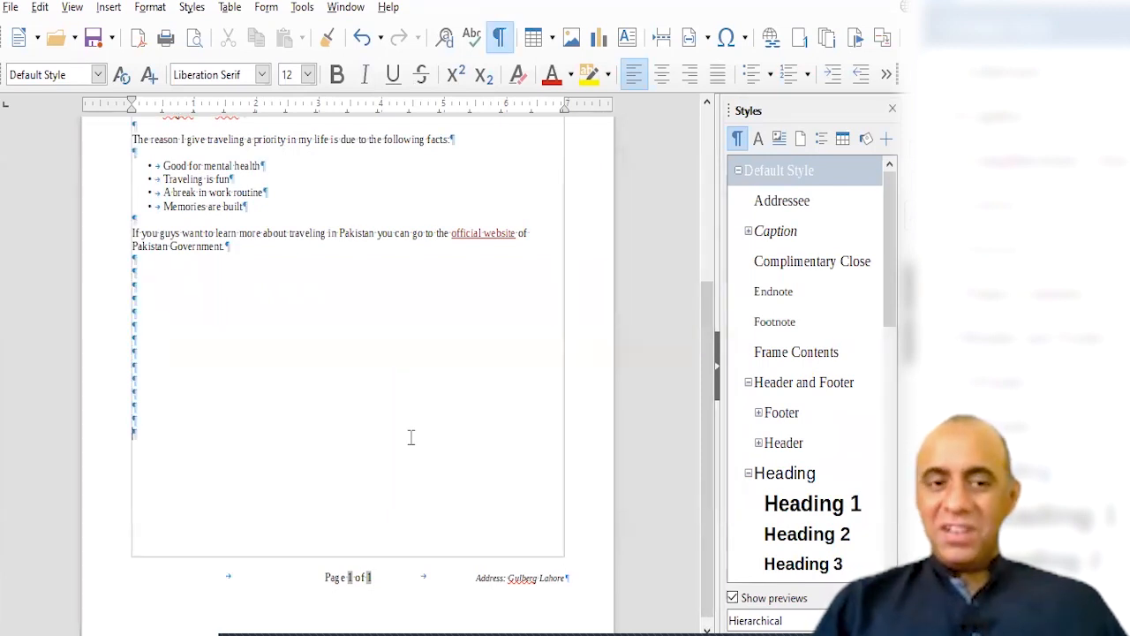
pyautogui.press('Return')
pyautogui.press('Return')
pyautogui.press('Return')
pyautogui.press('Return')
pyautogui.press('Return')
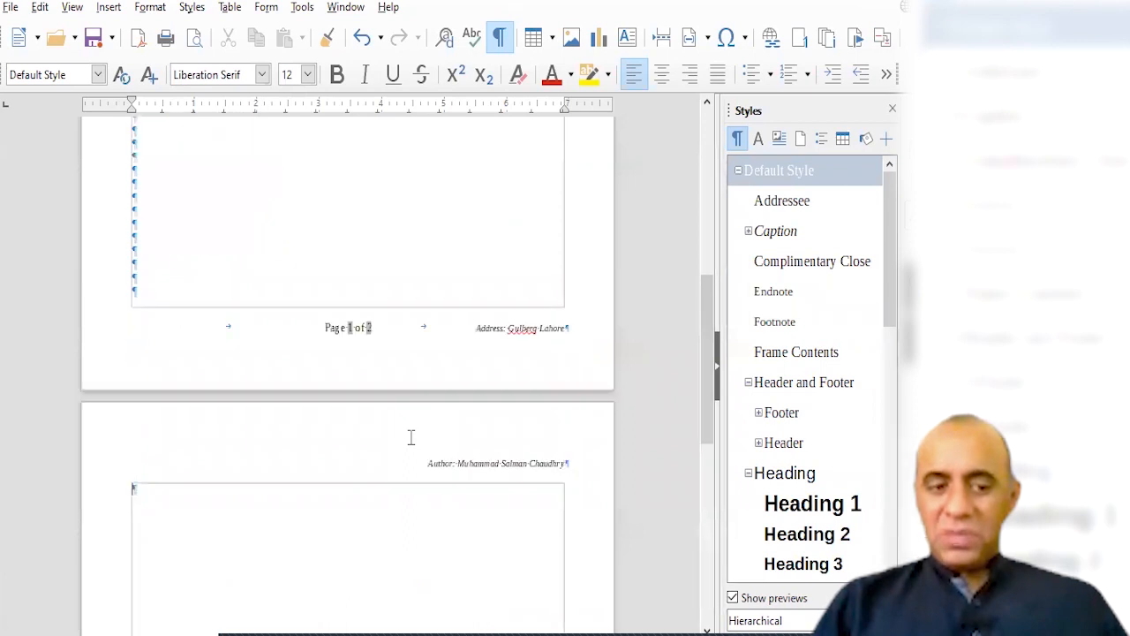
pyautogui.press('Return')
pyautogui.press('Return')
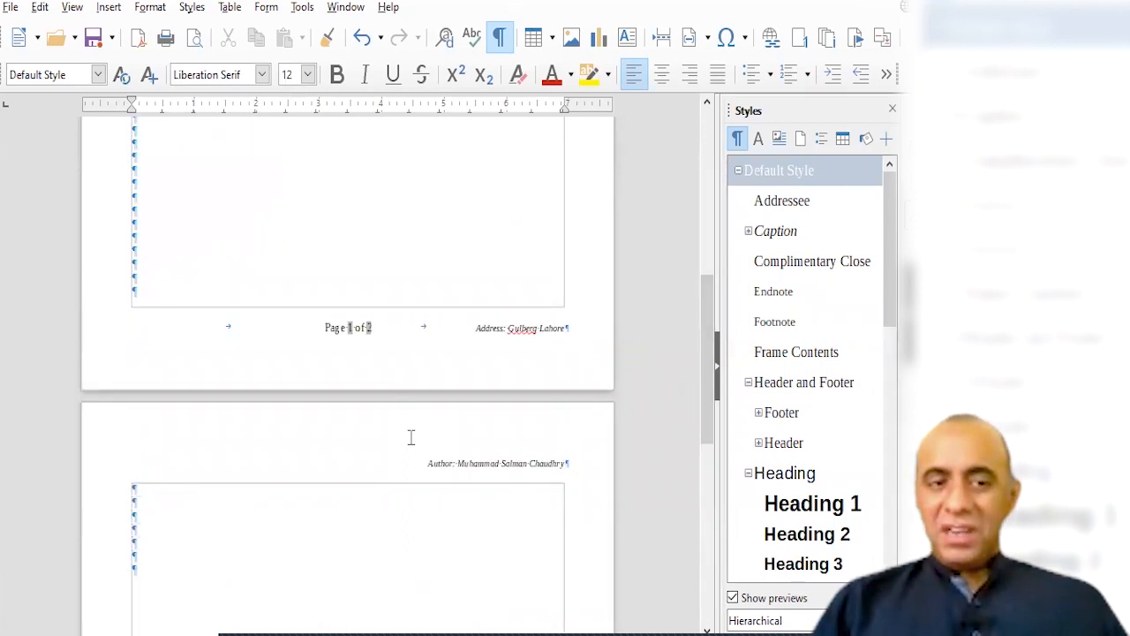
# Delete the run of empty paragraphs back to just below the closing paragraph on the first page.
pyautogui.press('BackSpace')
pyautogui.press('BackSpace')
pyautogui.press('BackSpace')
pyautogui.press('BackSpace')
pyautogui.press('BackSpace')
pyautogui.press('BackSpace')
pyautogui.press('BackSpace')
pyautogui.press('BackSpace')
pyautogui.press('BackSpace')
pyautogui.press('BackSpace')
pyautogui.press('BackSpace')
pyautogui.press('BackSpace')
pyautogui.press('BackSpace')
pyautogui.press('BackSpace')
pyautogui.press('BackSpace')
pyautogui.press('BackSpace')
pyautogui.press('BackSpace')
pyautogui.press('BackSpace')
pyautogui.press('BackSpace')
pyautogui.press('BackSpace')
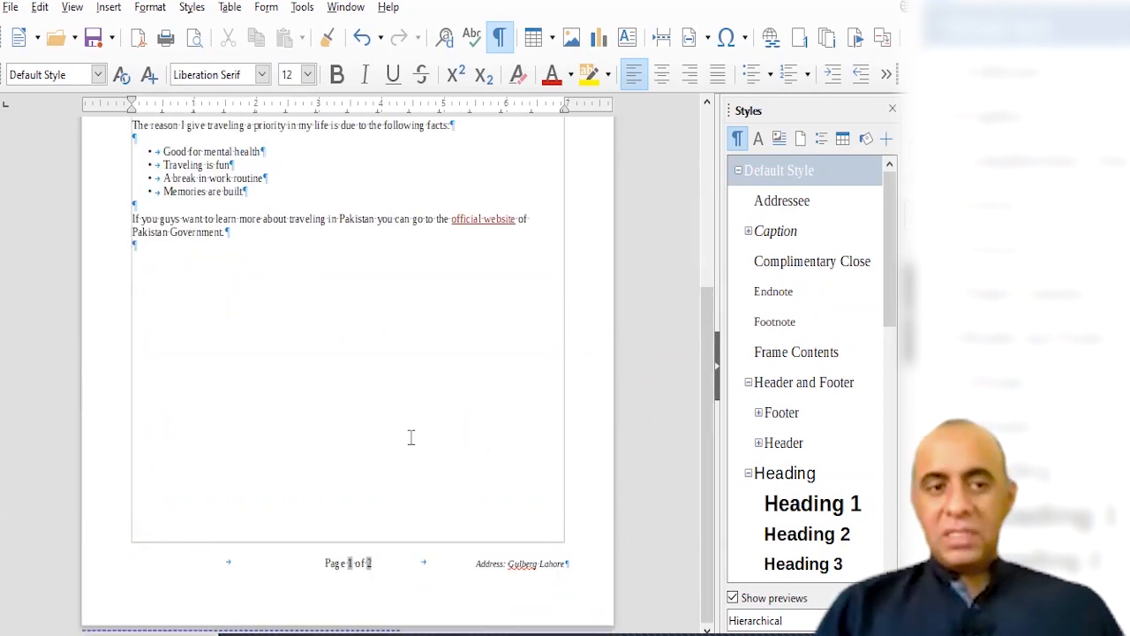
# Insert a page break below the closing paragraph and enlarge the view of the second page.
pyautogui.hotkey('ctrl', 'Return')
pyautogui.scroll(-3, 711, 376)
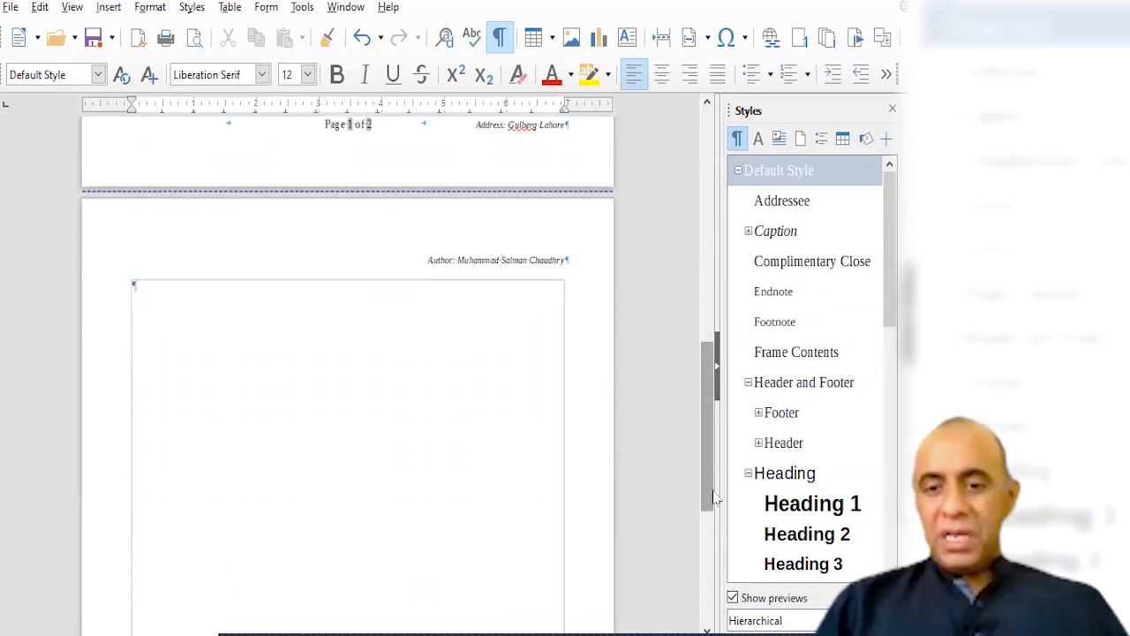
pyautogui.click(760, 634)
pyautogui.moveTo(805, 634)
pyautogui.mouseDown()
pyautogui.moveTo(816, 634)
pyautogui.moveTo(802, 634)
pyautogui.mouseUp()
pyautogui.scroll(4, 401, 432)
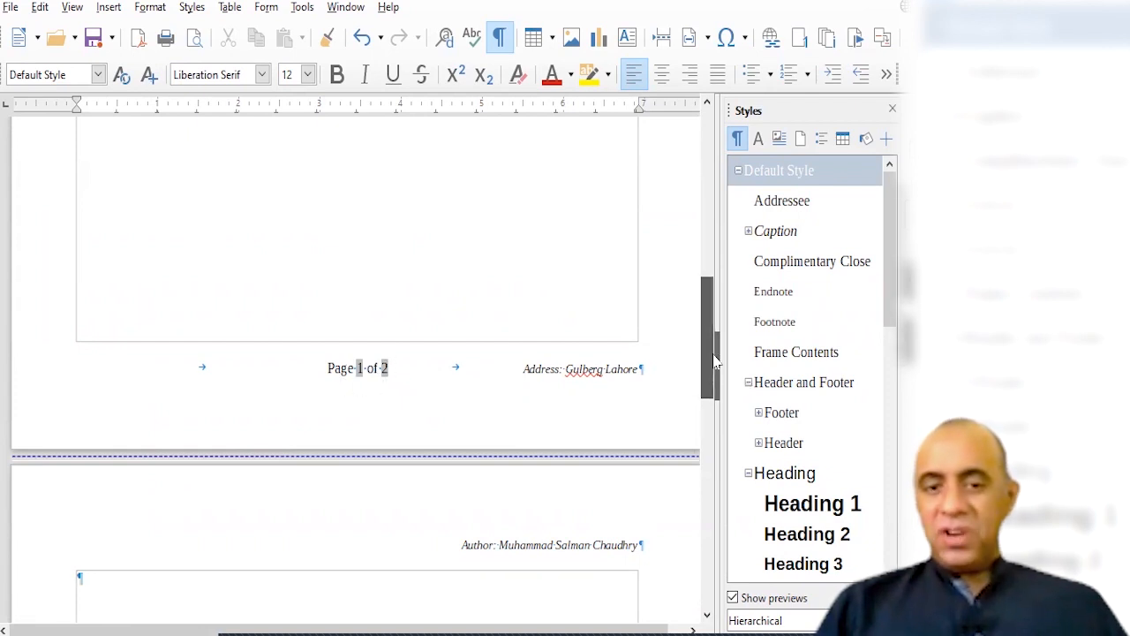
pyautogui.scroll(-4, 353, 386)
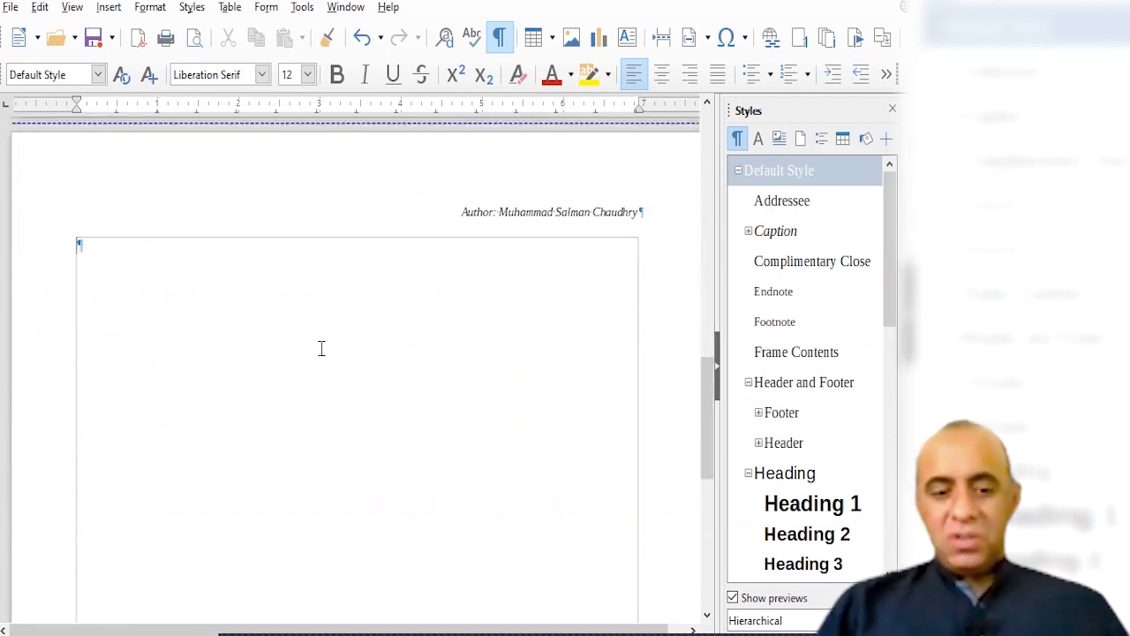
# Write the filler text "asdlfkjasdlkasjd" on the second page, insert a page break after it, and check the page numbering in the footers.
pyautogui.write('asdlfkjasdlkasjd')
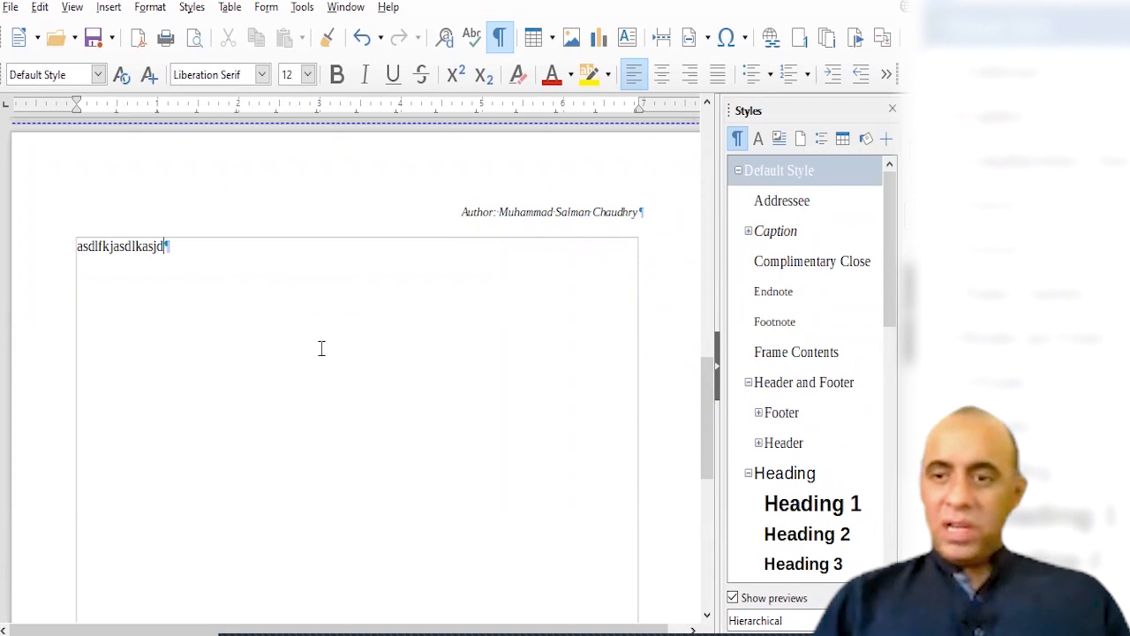
pyautogui.hotkey('ctrl', 'z')
pyautogui.scroll(3, 320, 345)
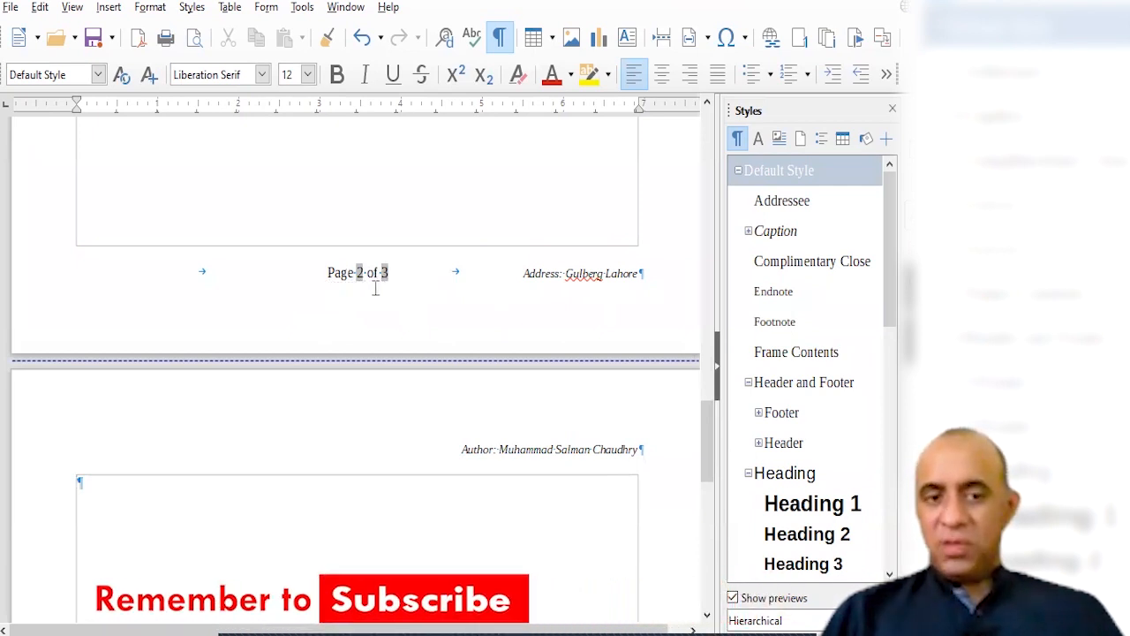
pyautogui.moveTo(707, 428); pyautogui.dragTo(706, 553)
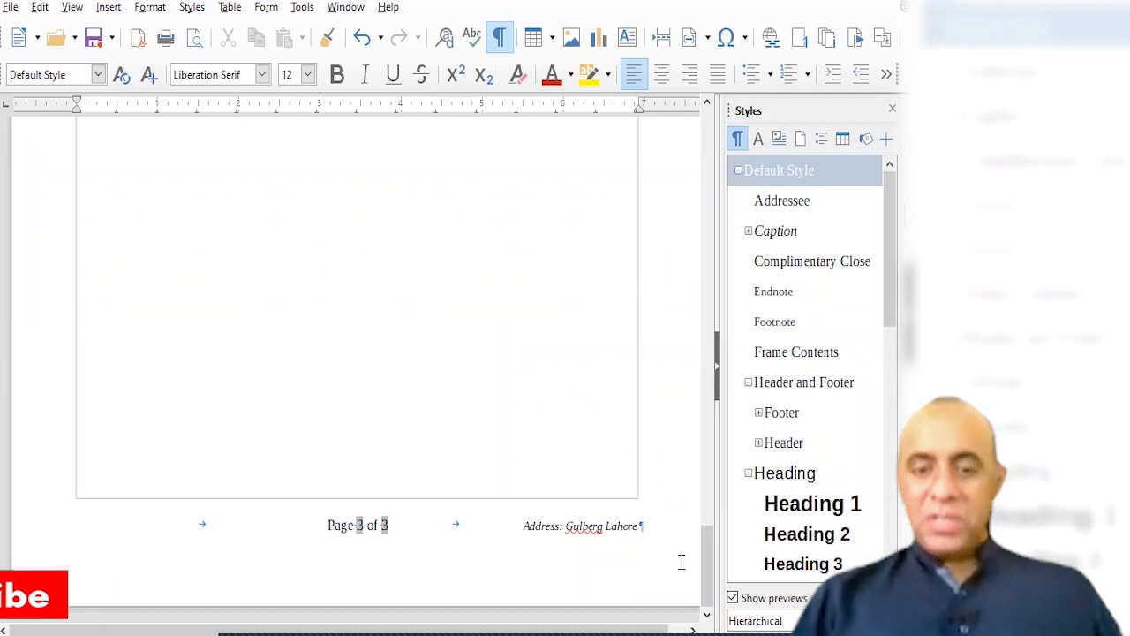
pyautogui.moveTo(708, 577); pyautogui.dragTo(708, 478)
# Remove the page break after the filler text and insert it again to restart the third page.
pyautogui.press('BackSpace')
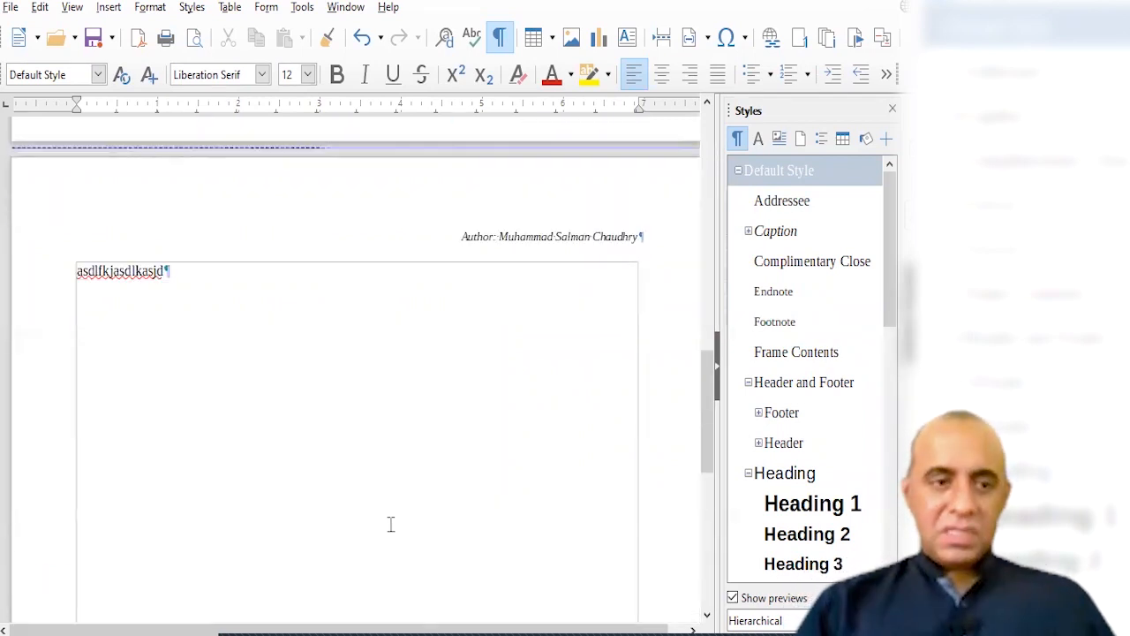
pyautogui.hotkey('ctrl', 'Return')
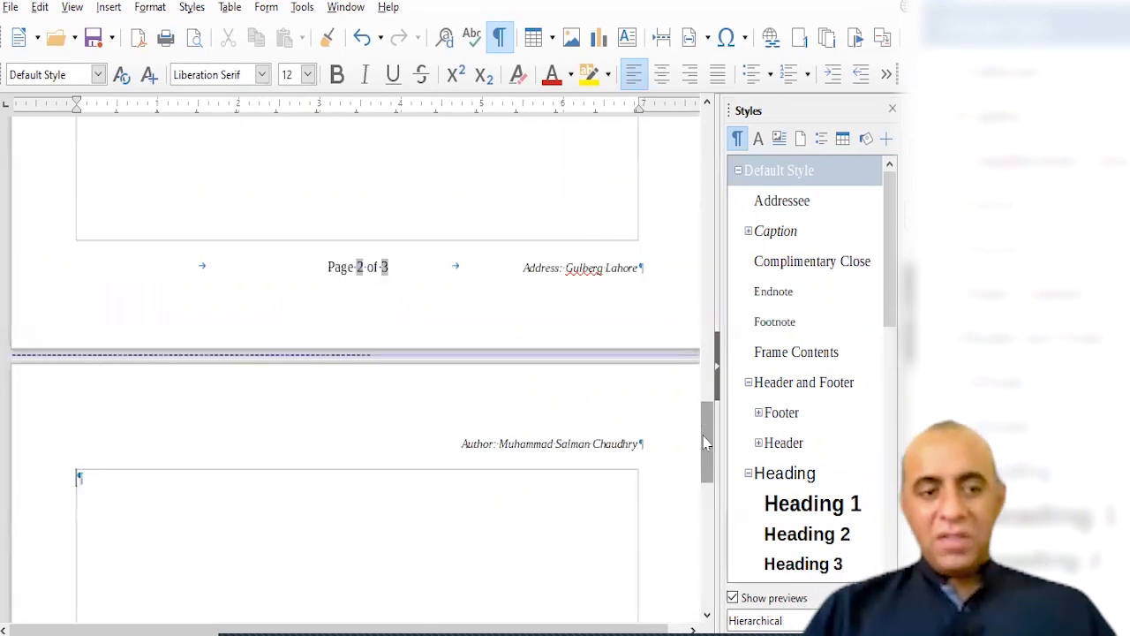
pyautogui.scroll(-3, 574, 459)
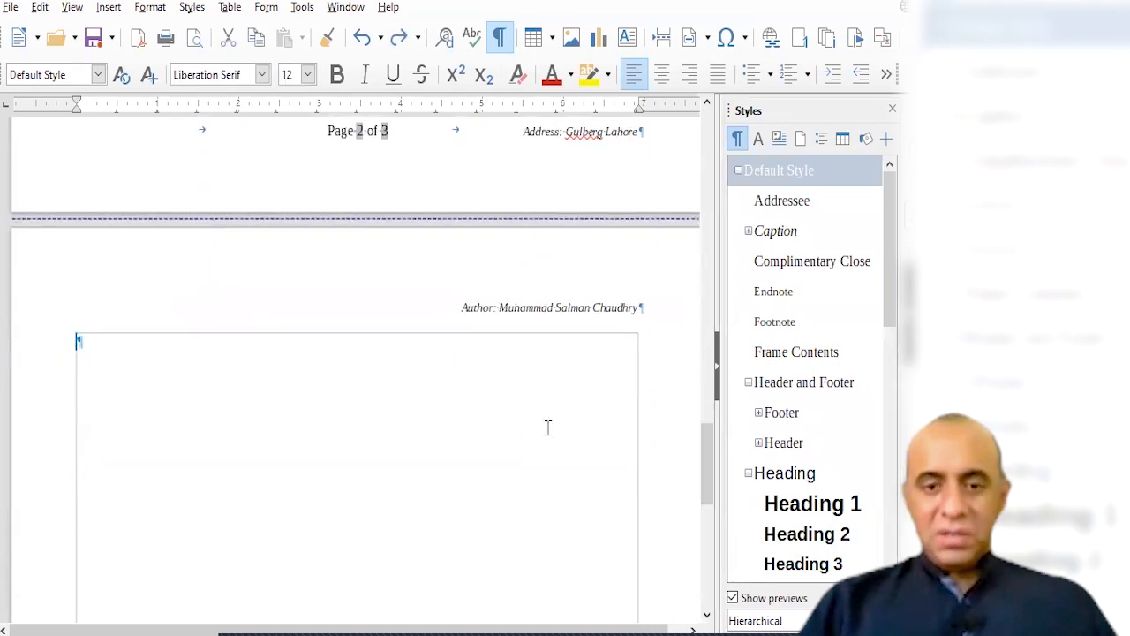
pyautogui.moveTo(707, 491)
pyautogui.mouseDown()
pyautogui.moveTo(706, 601)
pyautogui.moveTo(705, 503)
pyautogui.mouseUp()
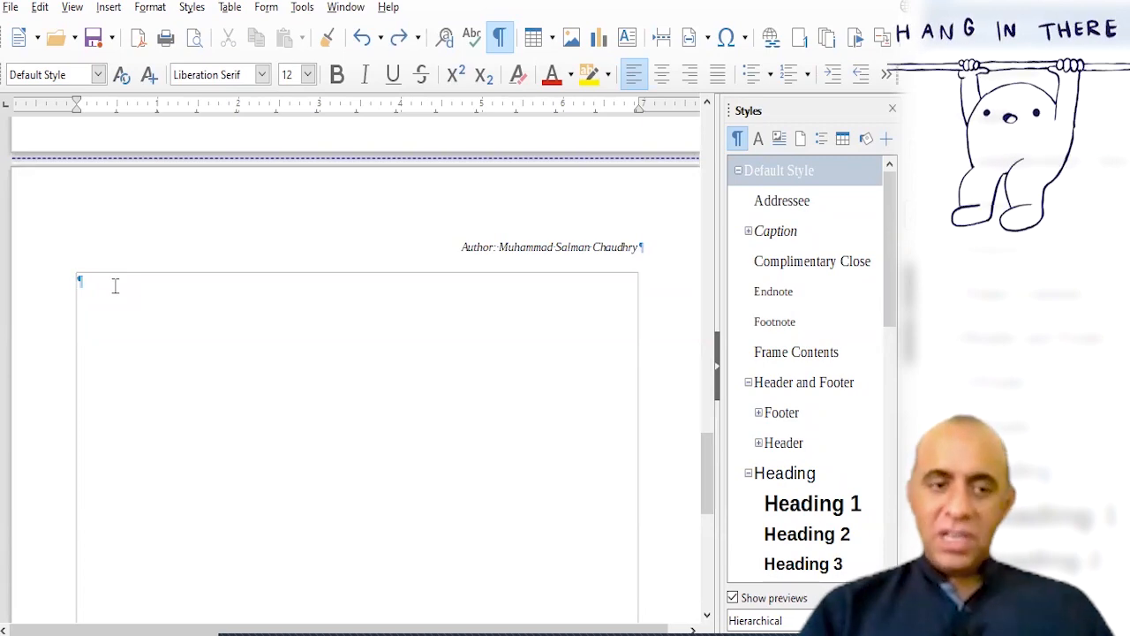
# Write the two filler lines "kjkjlk" and "dslfkjsdflk" on the third page.
pyautogui.write('kjjlk')
pyautogui.press('Return')
pyautogui.write('dslfkjsdflk')
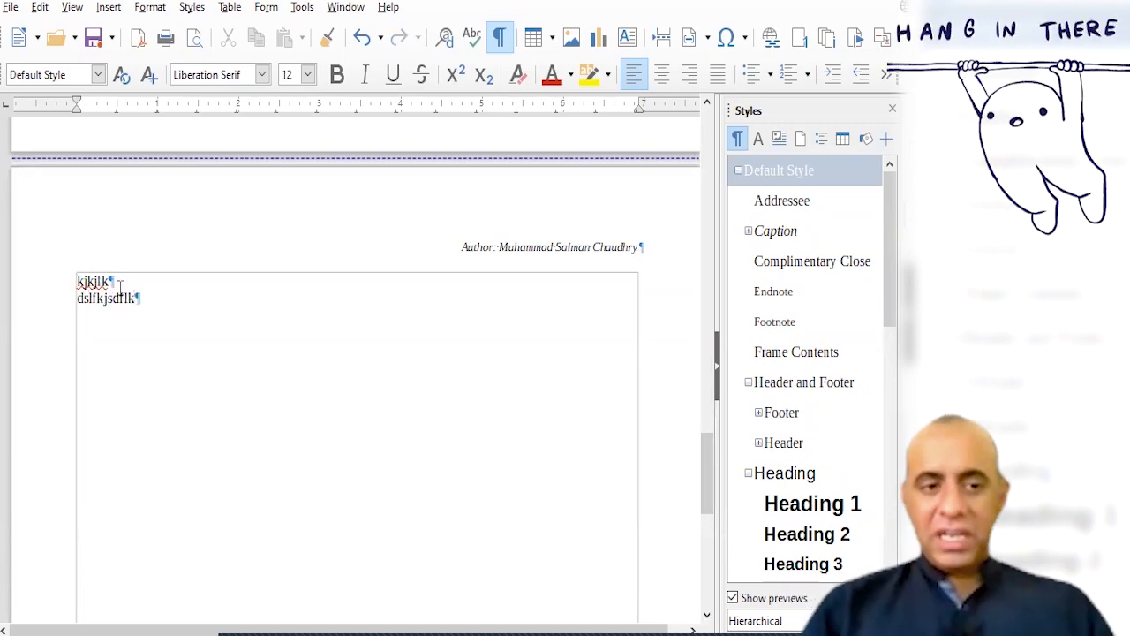
# Delete both filler lines and the page break that creates the third page.
pyautogui.press('BackSpace')
pyautogui.press('BackSpace')
pyautogui.press('BackSpace')
pyautogui.press('BackSpace')
pyautogui.press('BackSpace')
pyautogui.press('BackSpace')
pyautogui.press('BackSpace')
pyautogui.press('BackSpace')
pyautogui.press('BackSpace')
pyautogui.press('BackSpace')
pyautogui.press('BackSpace')
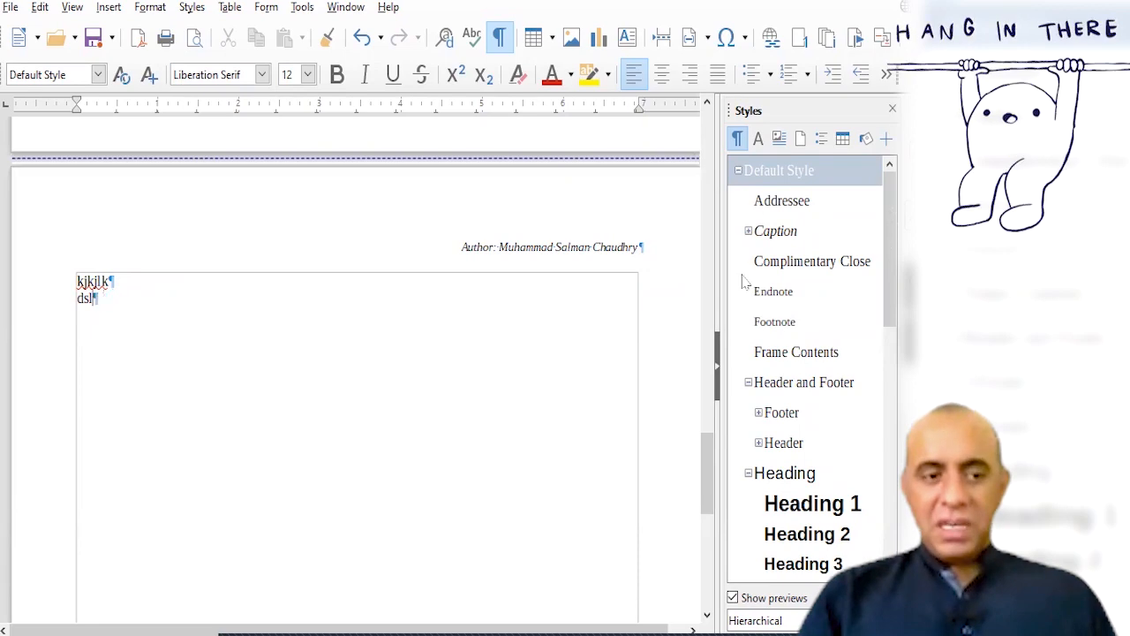
pyautogui.press('BackSpace')
pyautogui.press('BackSpace')
pyautogui.press('BackSpace')
pyautogui.press('BackSpace')
pyautogui.press('BackSpace')
pyautogui.press('BackSpace')
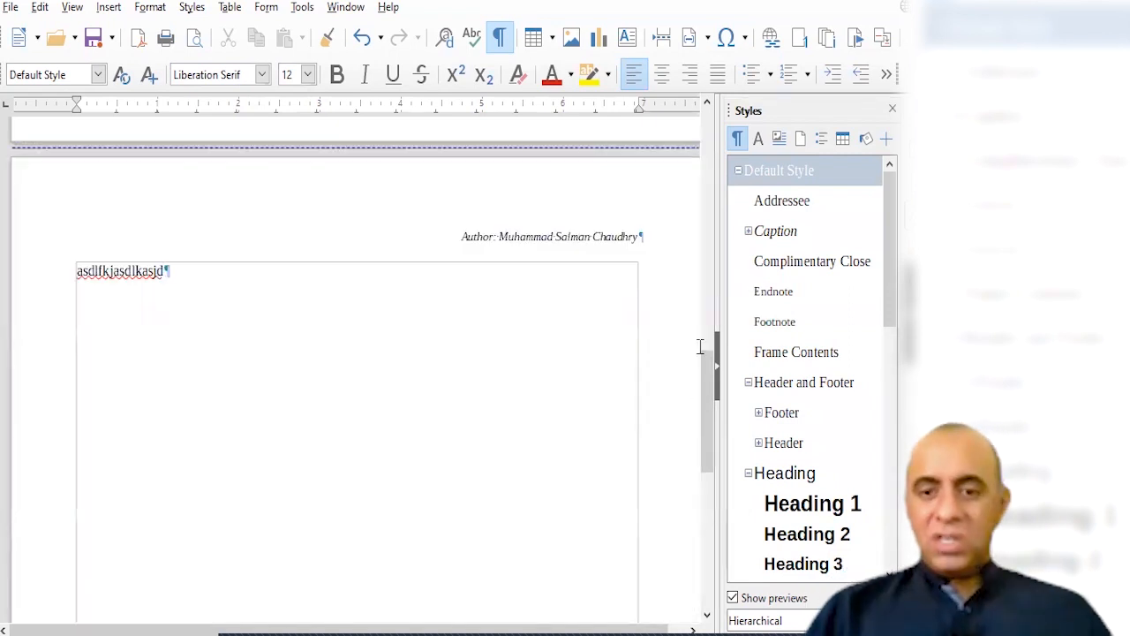
# Check the page numbering in the second page's footer and delete the filler text from that page.
pyautogui.moveTo(706, 413); pyautogui.dragTo(721, 554)
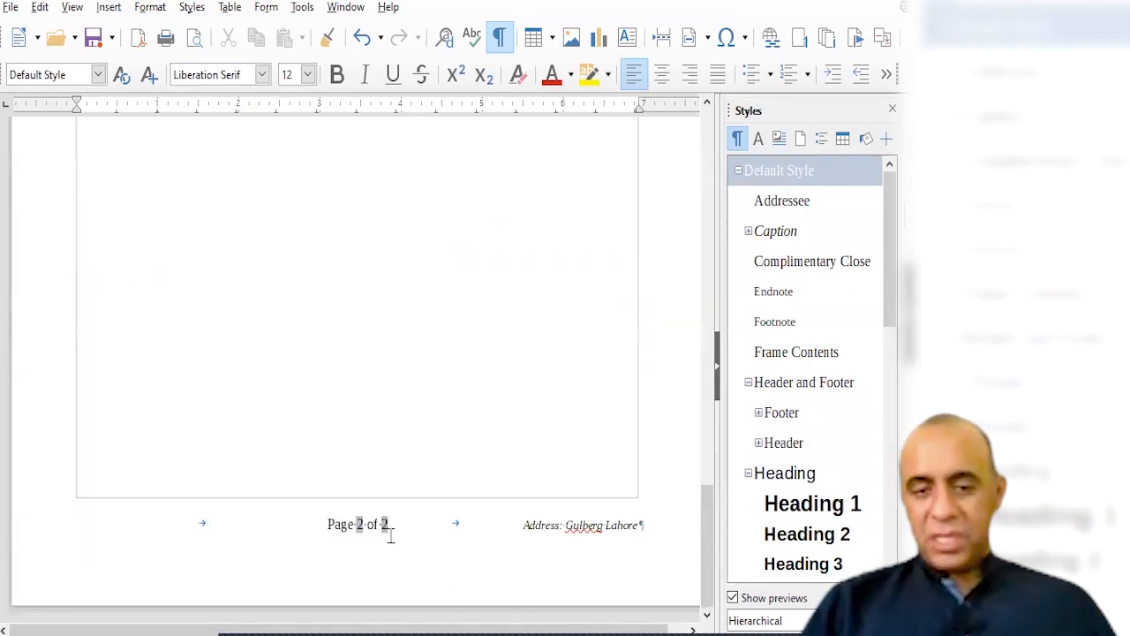
pyautogui.moveTo(706, 556); pyautogui.dragTo(709, 431)
pyautogui.hotkey('ctrl', 'BackSpace')
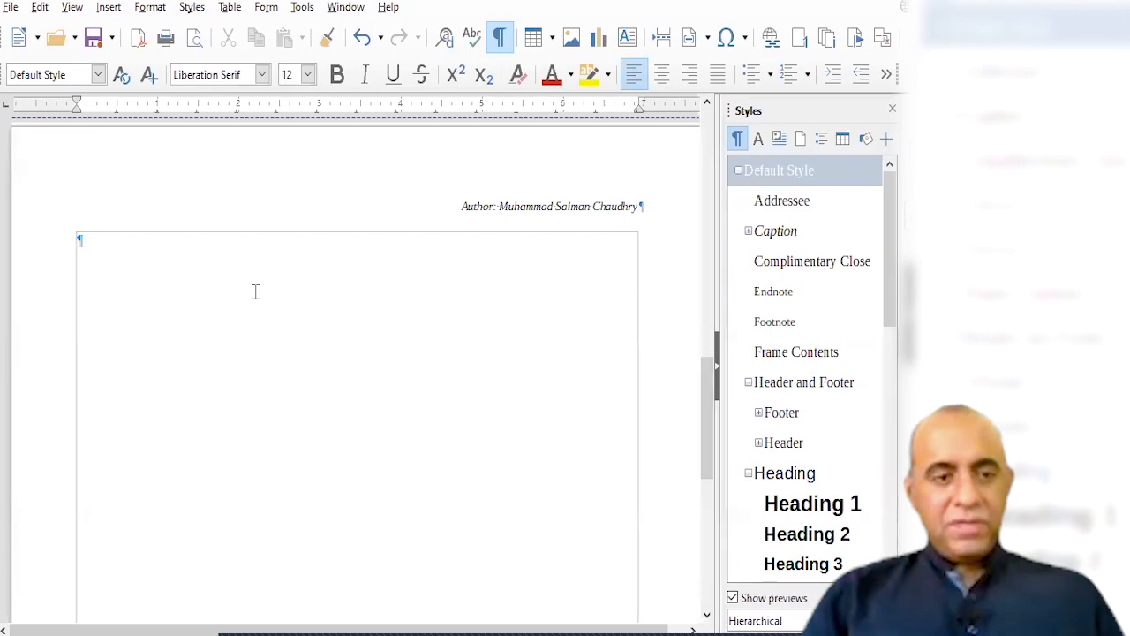
# Write the title "More Information about the Travel Destinations" on the second page and add empty paragraphs below it.
pyautogui.moveTo(710, 431); pyautogui.dragTo(462, 406)
pyautogui.write('More')
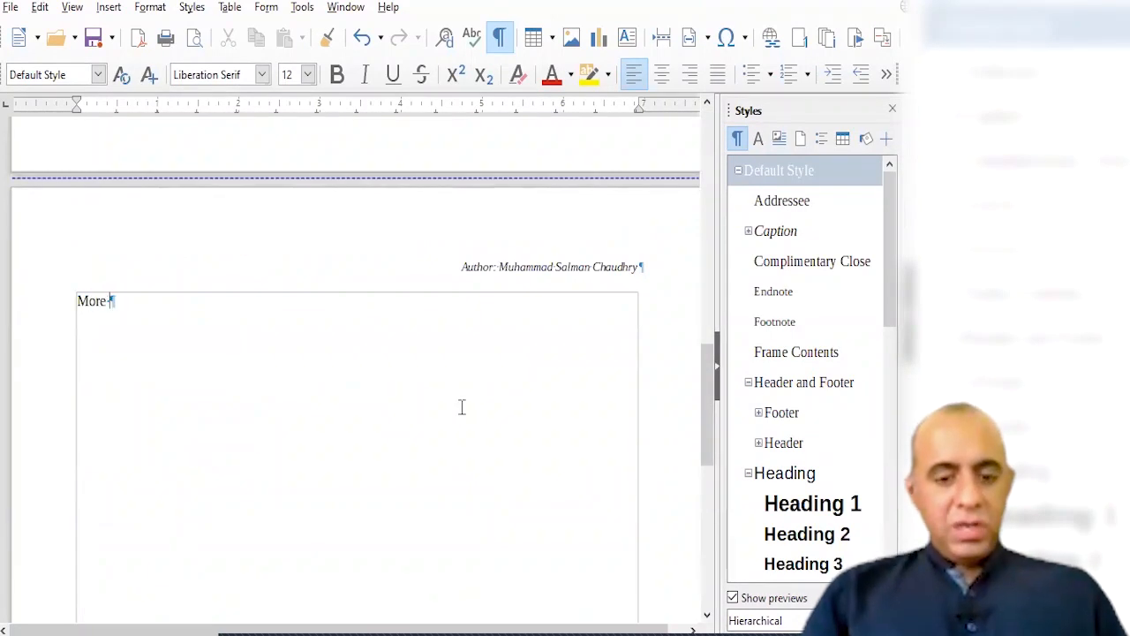
pyautogui.write(' Informatio')
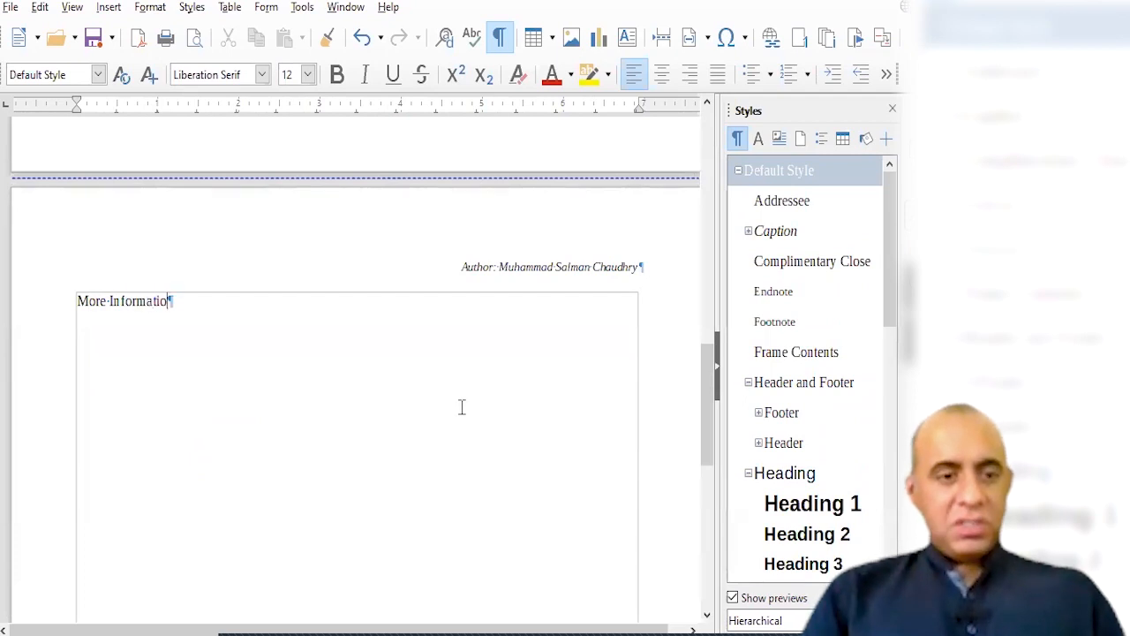
pyautogui.write('n about the')
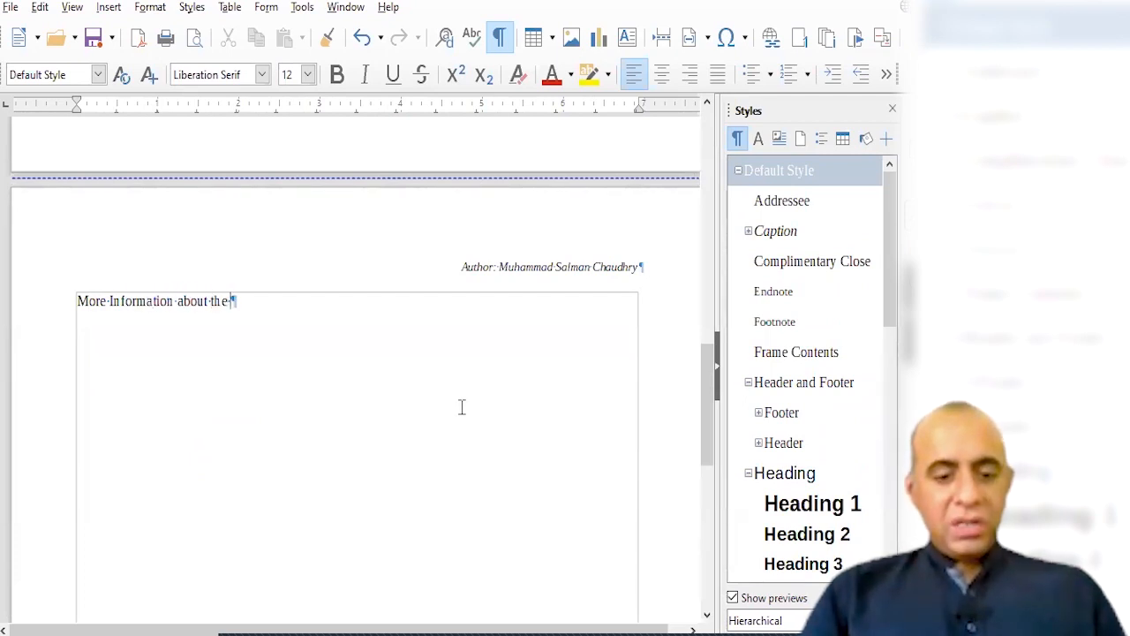
pyautogui.write(' Travel Destinations')
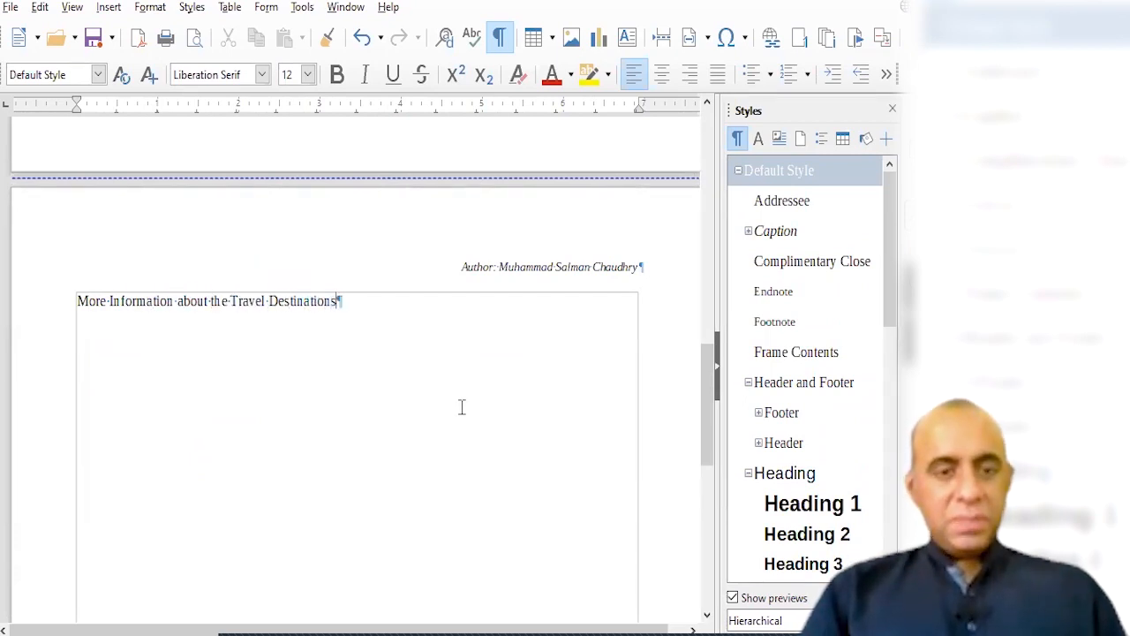
pyautogui.hotkey('ctrl', 'Left')
pyautogui.hotkey('ctrl', 'Left')
pyautogui.hotkey('ctrl', 'shift', 'Left')
pyautogui.press('End')
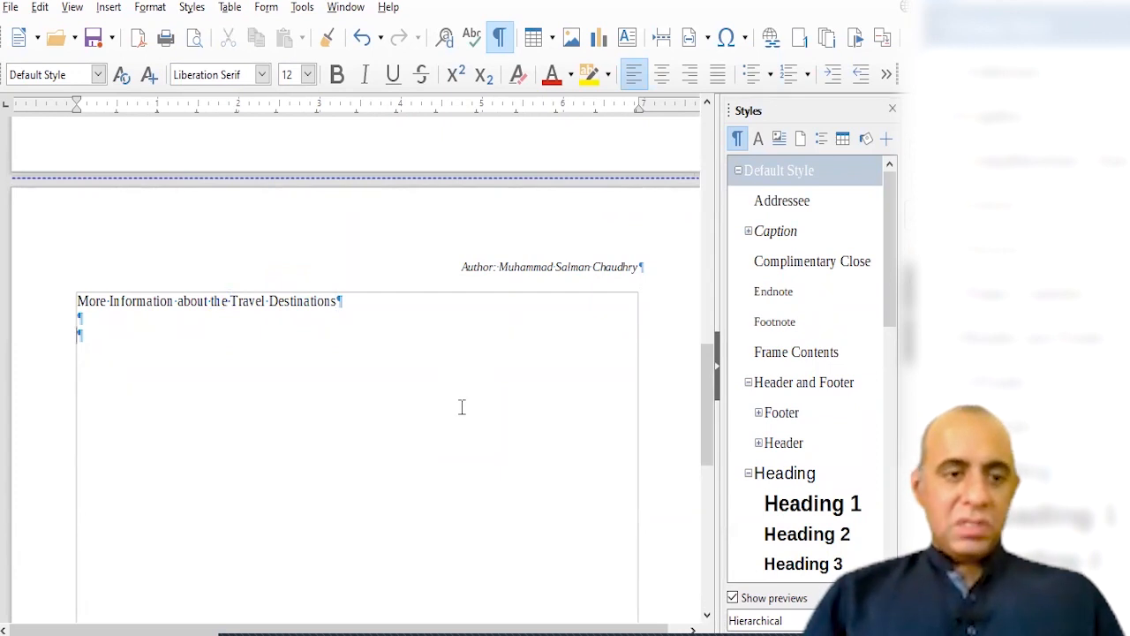
pyautogui.press('Return')
pyautogui.press('Return')
# Apply the Subtitle style to the second page's title and return to the empty paragraph below it.
pyautogui.hotkey('ctrl', 'Home')
pyautogui.hotkey('shift', 'End')
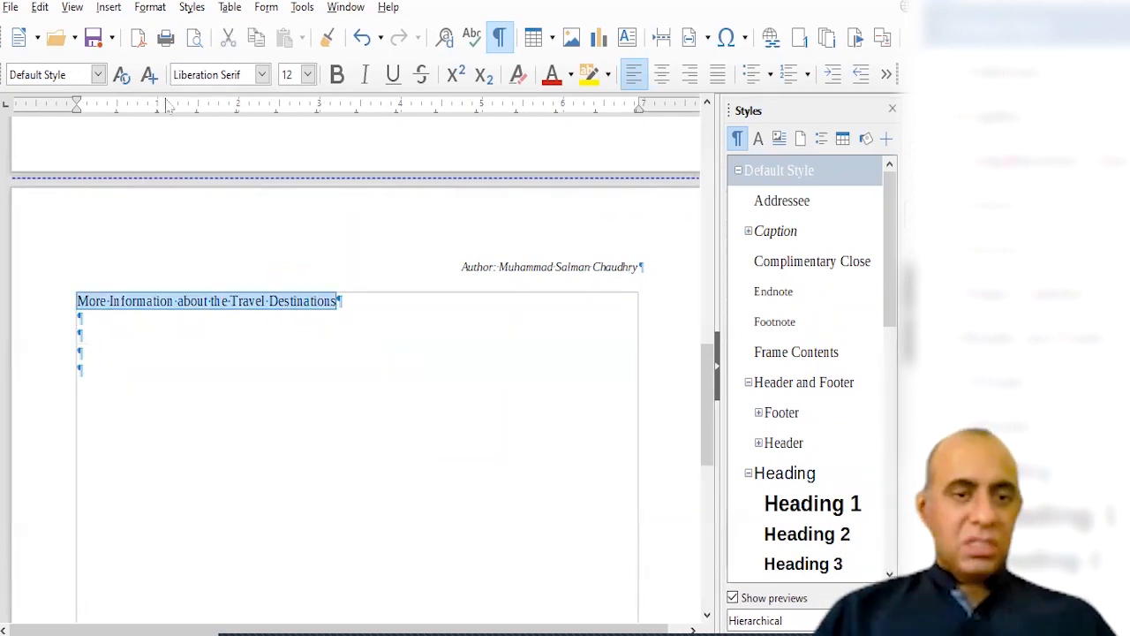
pyautogui.click(97, 75)
pyautogui.click(47, 254)
pyautogui.click(326, 506)
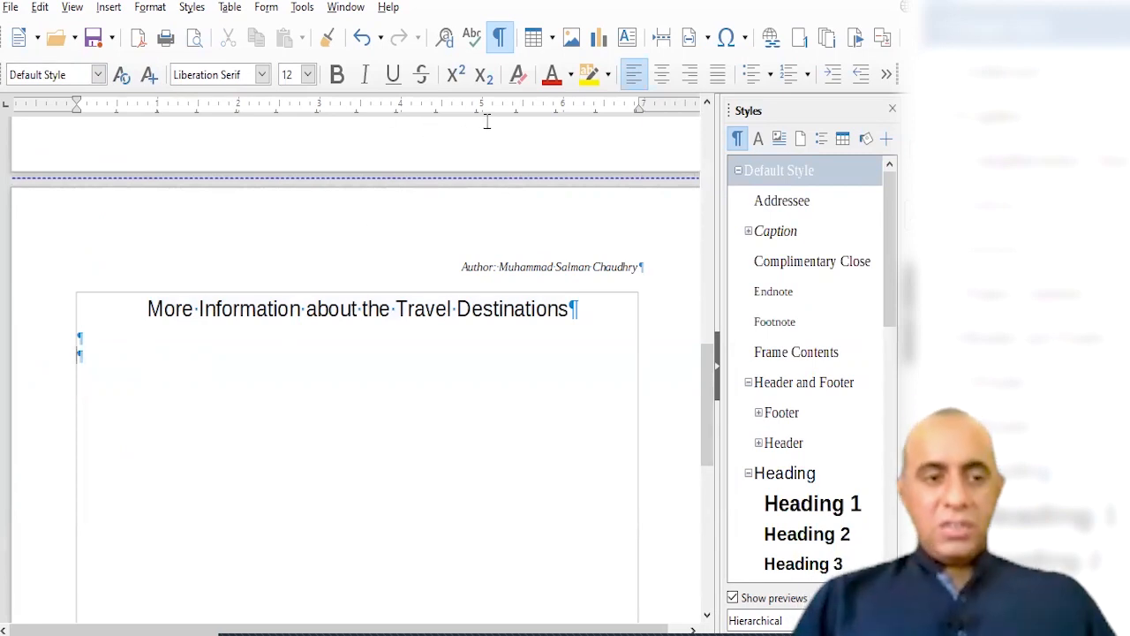
# Write the sentence introducing the table of favorite travel places and the best way to reach them, and insert a 5 x 5 table below it.
pyautogui.write('The')
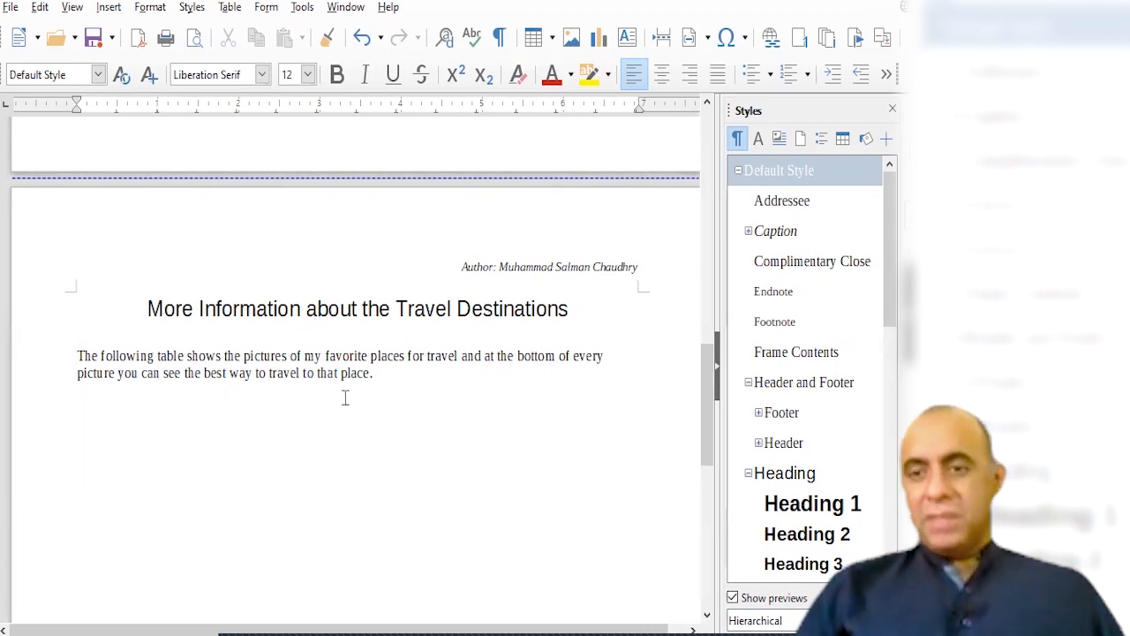
pyautogui.click(551, 43)
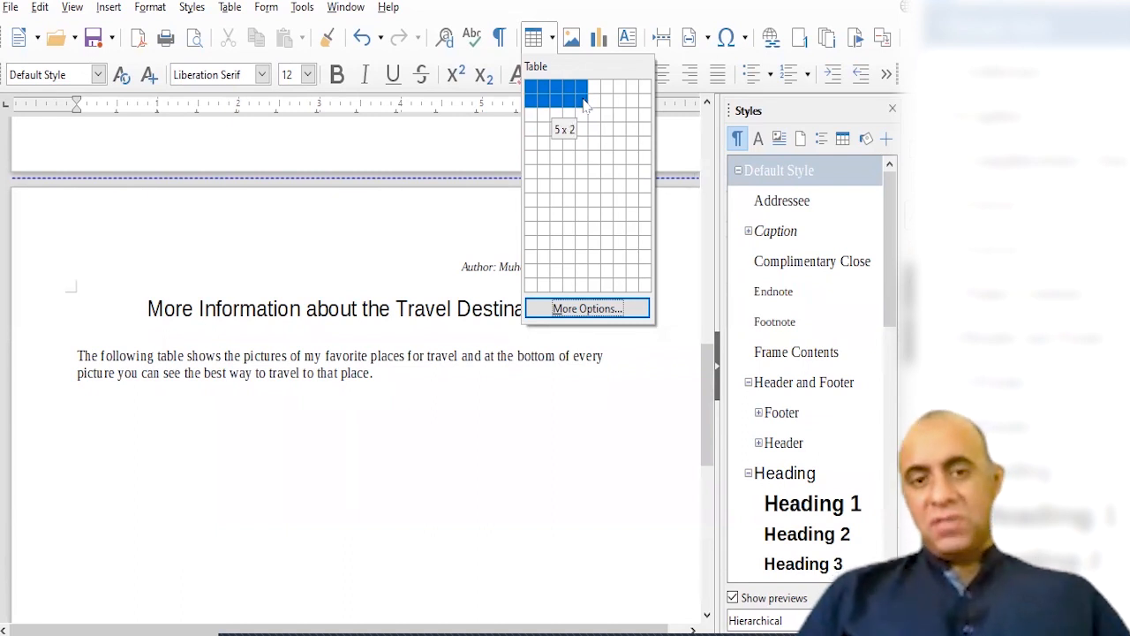
pyautogui.click(583, 153)
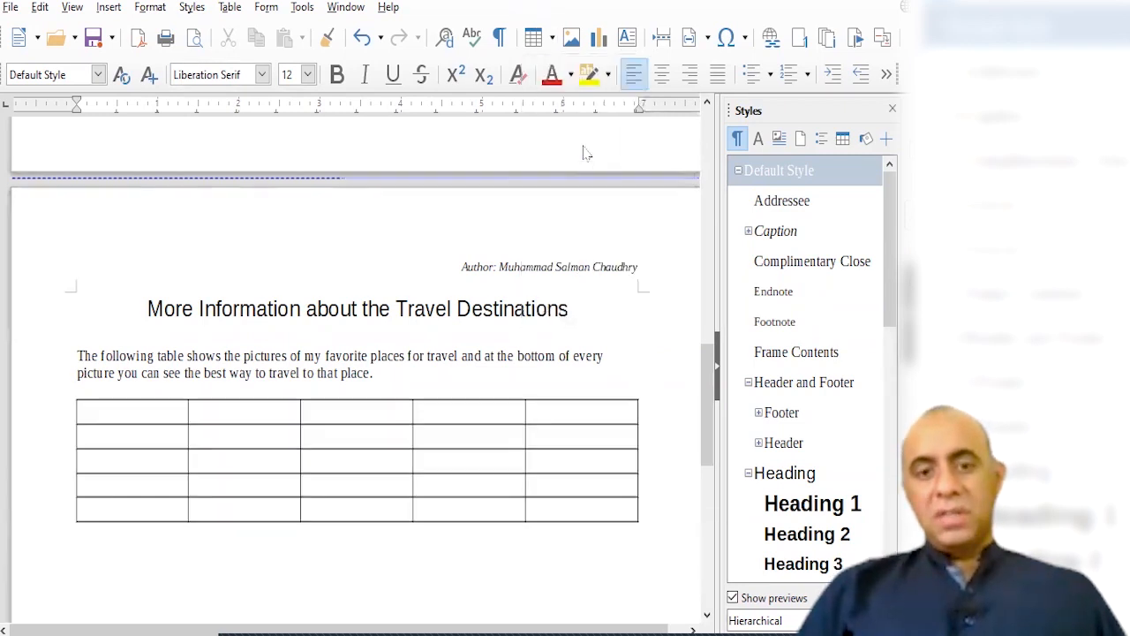
# Fill the table's first row with Murree, Naran/Kaghan, Swat - Kalam, Gwadar and Quetta.
pyautogui.moveTo(711, 386)
pyautogui.mouseDown()
pyautogui.moveTo(711, 413)
pyautogui.moveTo(711, 401)
pyautogui.mouseUp()
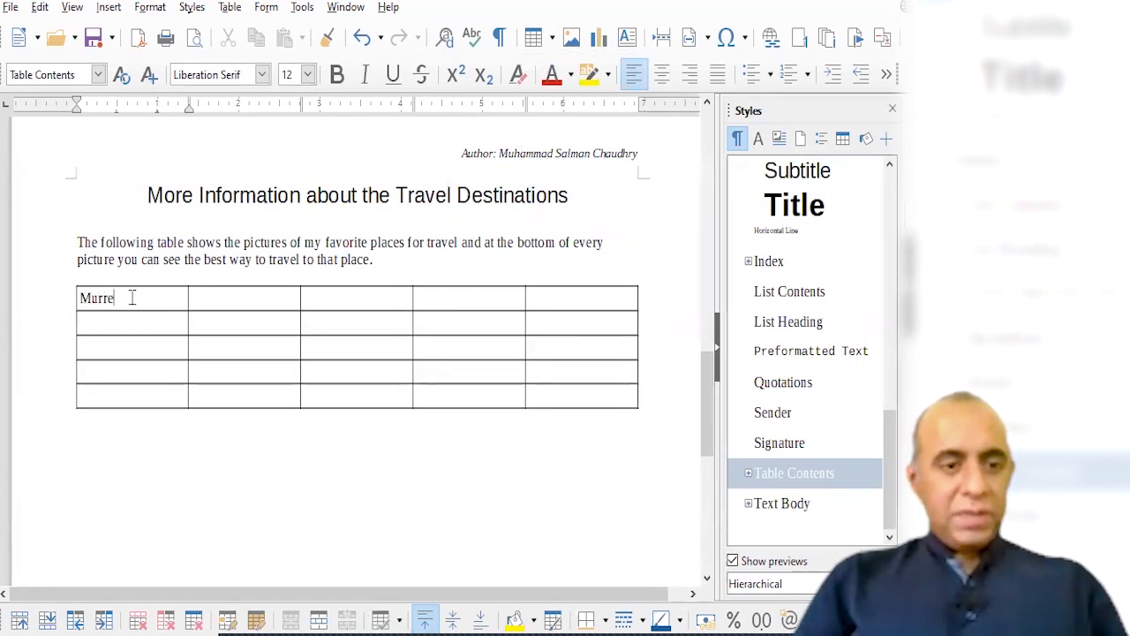
pyautogui.write('e')
pyautogui.press('Tab')
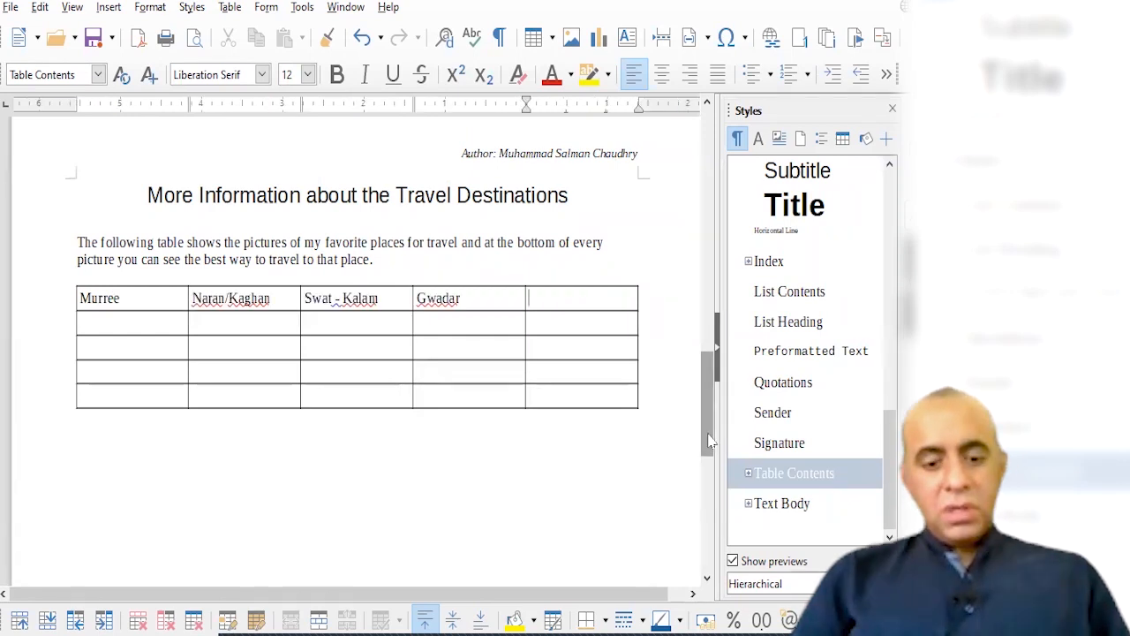
pyautogui.write('Quetta')
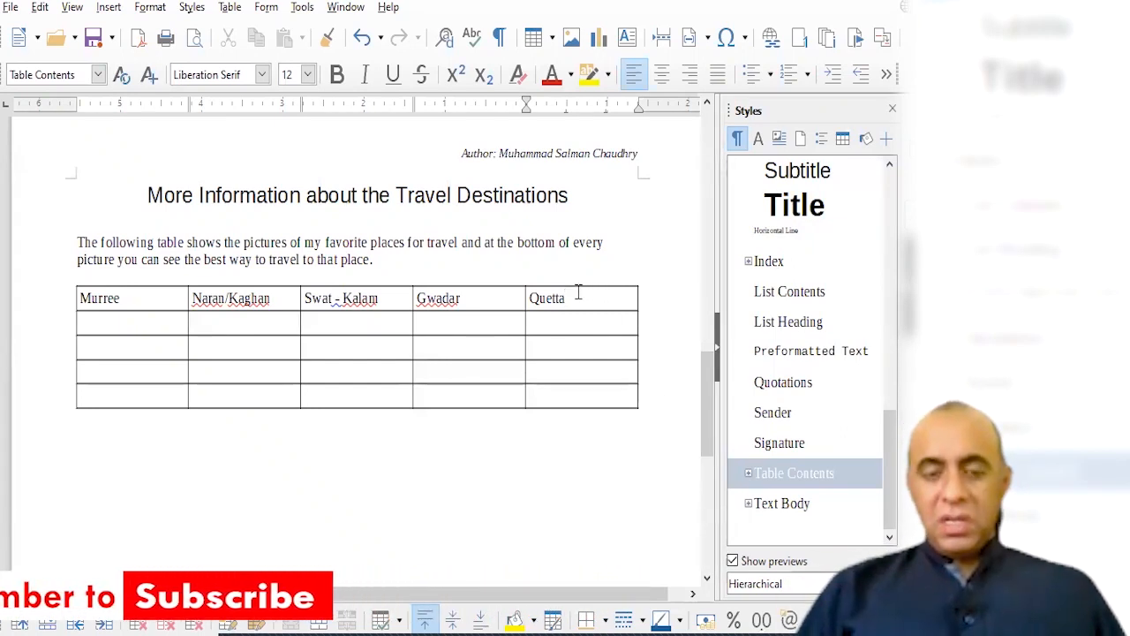
# Insert a new column before the Quetta column and place the cursor in its first cell.
pyautogui.moveTo(572, 295); pyautogui.dragTo(572, 397)
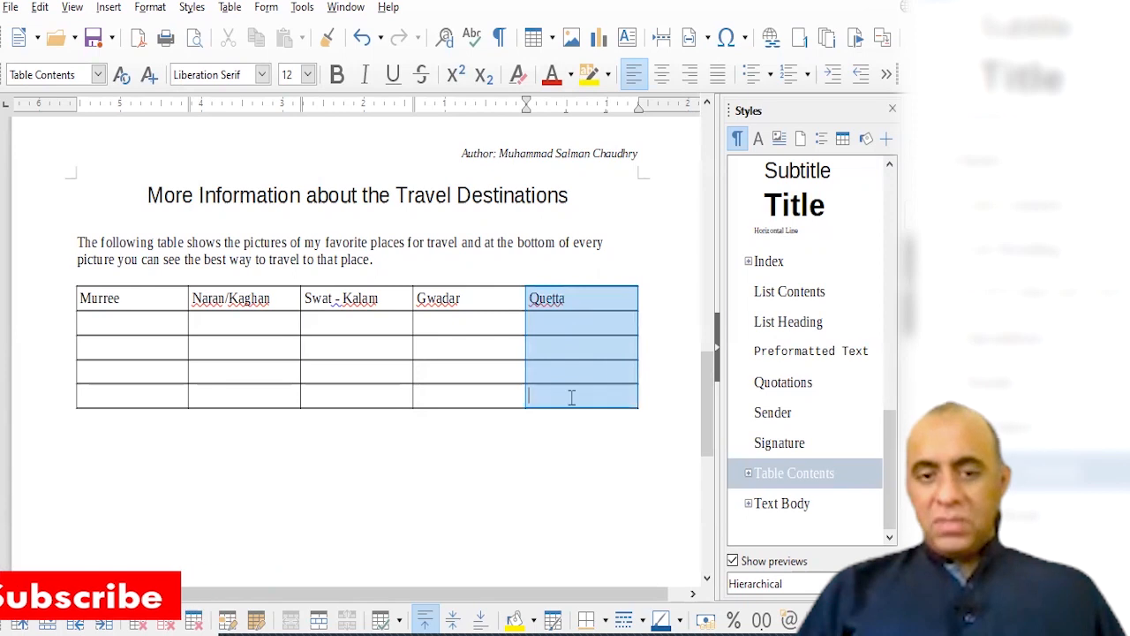
pyautogui.rightClick(575, 362)
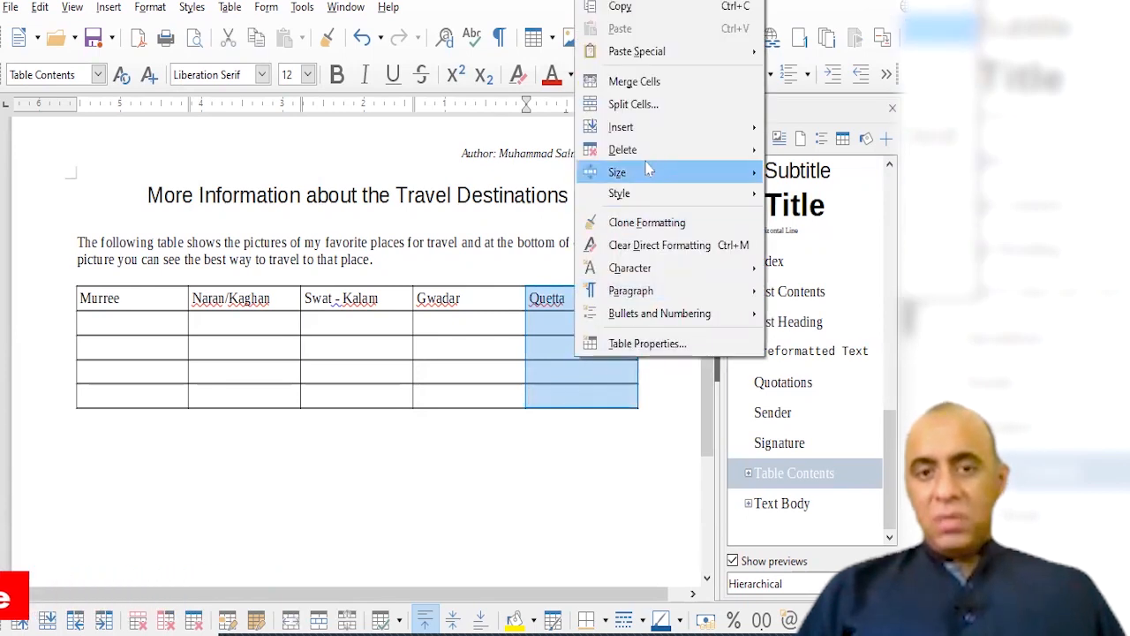
pyautogui.moveTo(665, 131)
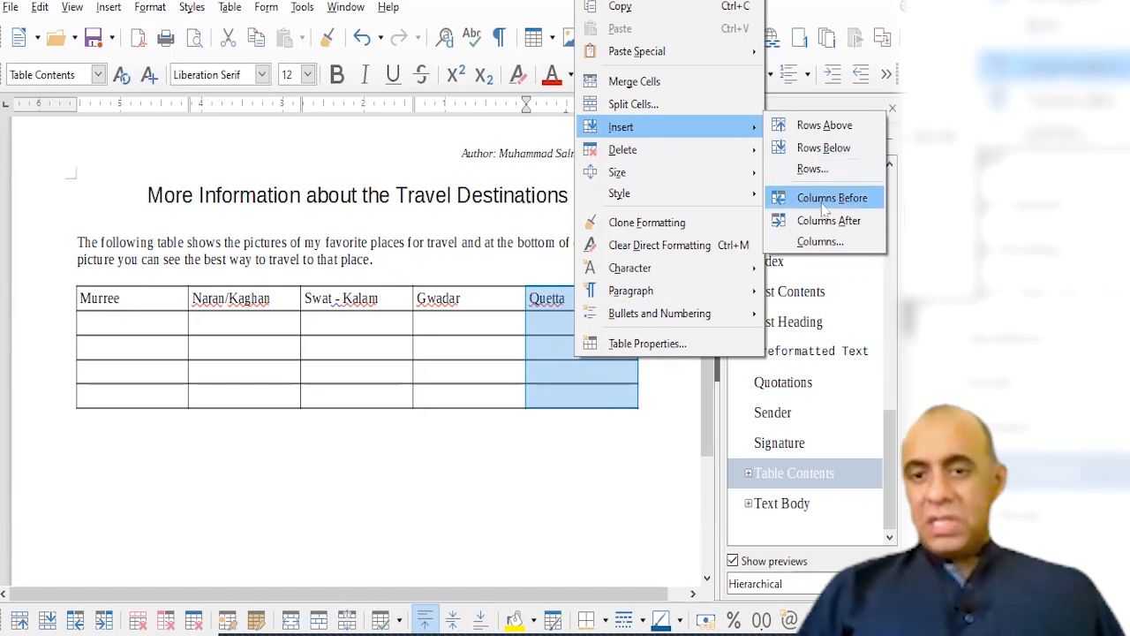
pyautogui.click(877, 205)
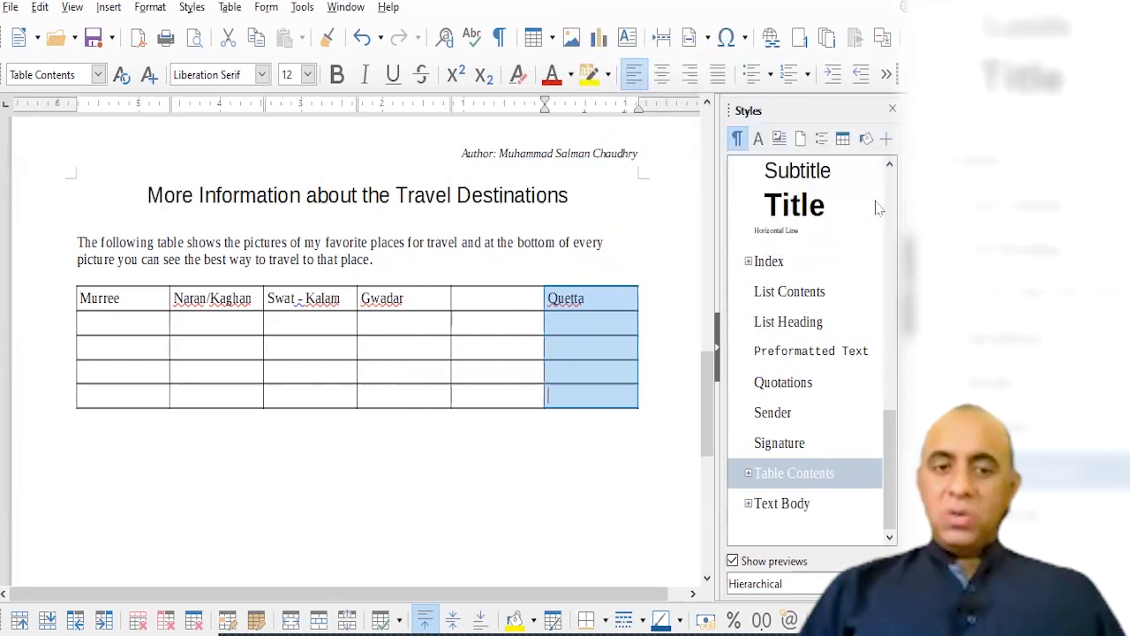
pyautogui.click(485, 311)
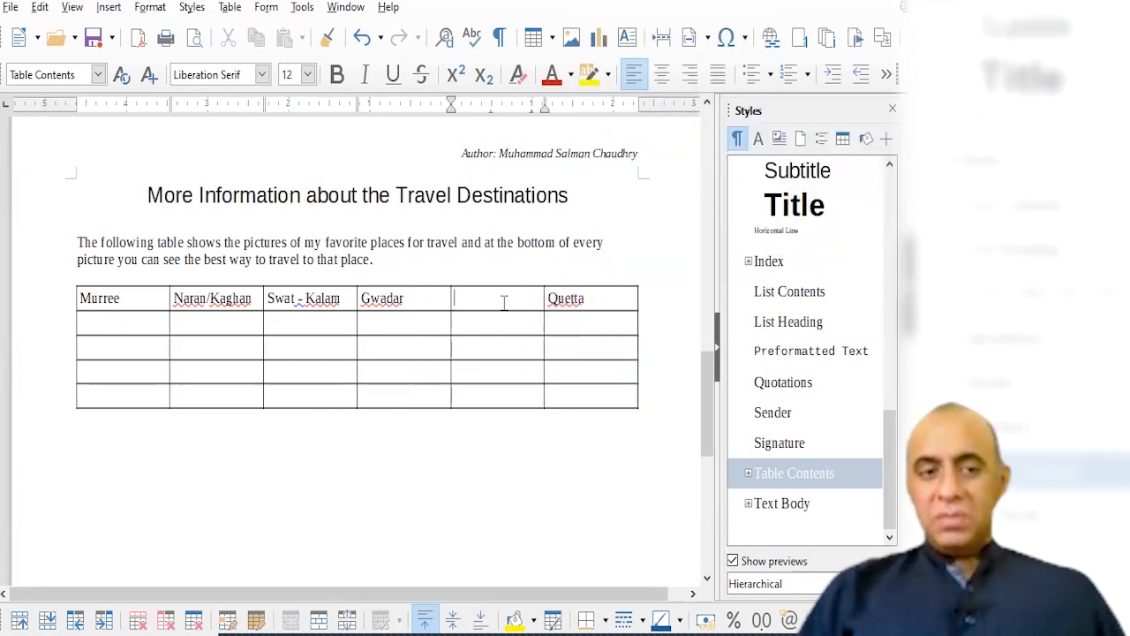
# Centre the text of all cells in the table's first row.
pyautogui.moveTo(95, 298); pyautogui.dragTo(560, 298)
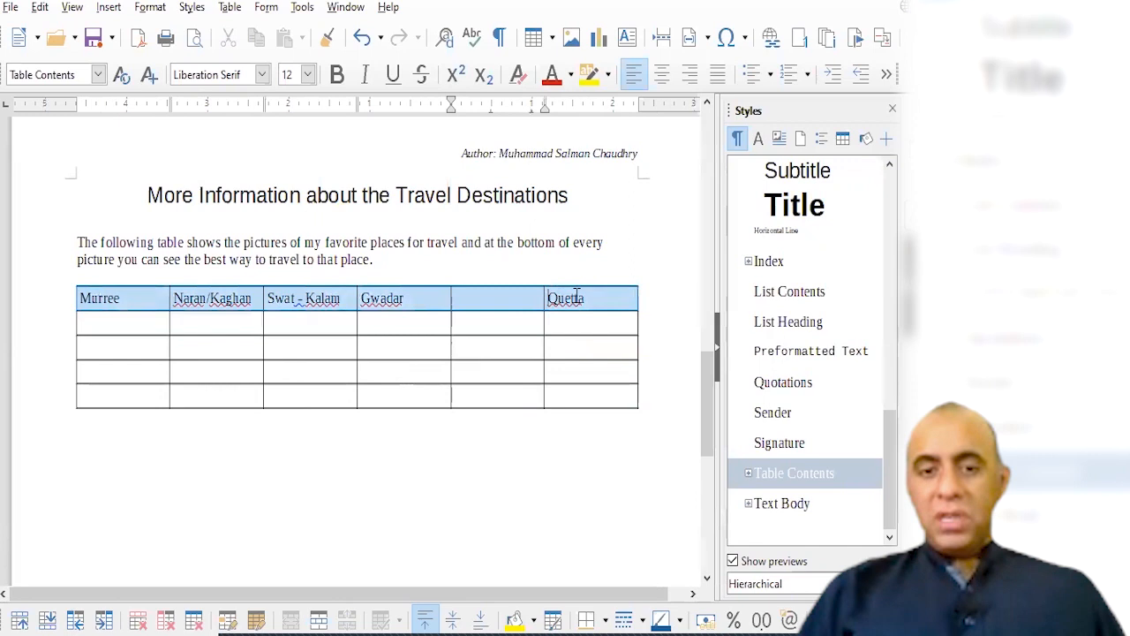
pyautogui.click(661, 75)
pyautogui.click(489, 297)
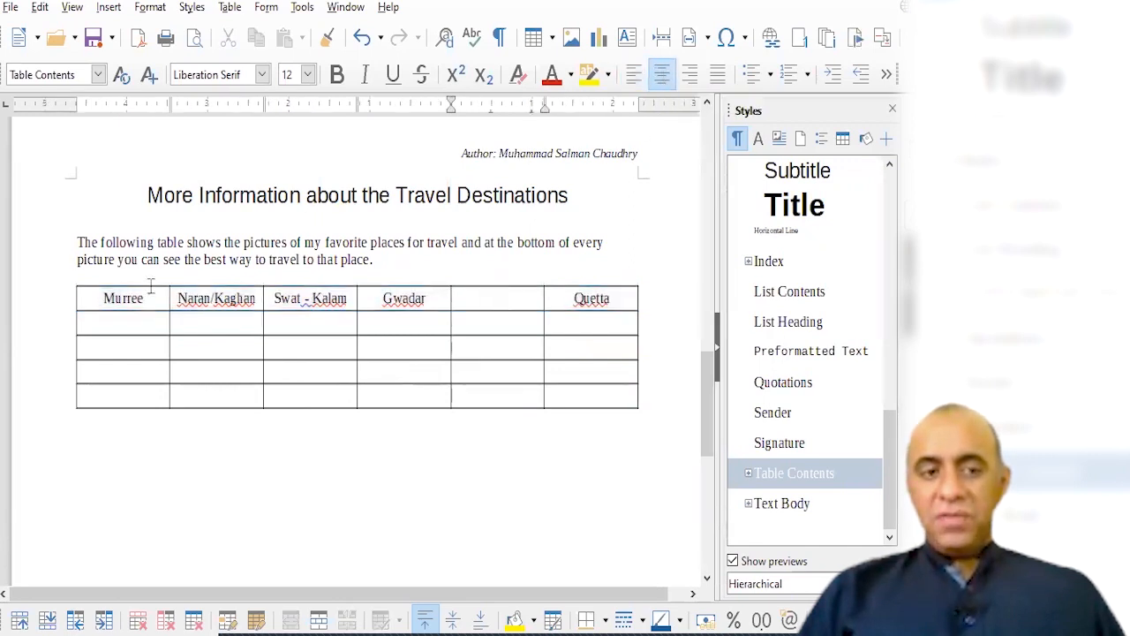
pyautogui.moveTo(151, 292); pyautogui.dragTo(616, 303)
# Enter Karachi in the empty first-row cell between Gwadar and Quetta, and place the cursor in the cell below Murree.
pyautogui.click(501, 298)
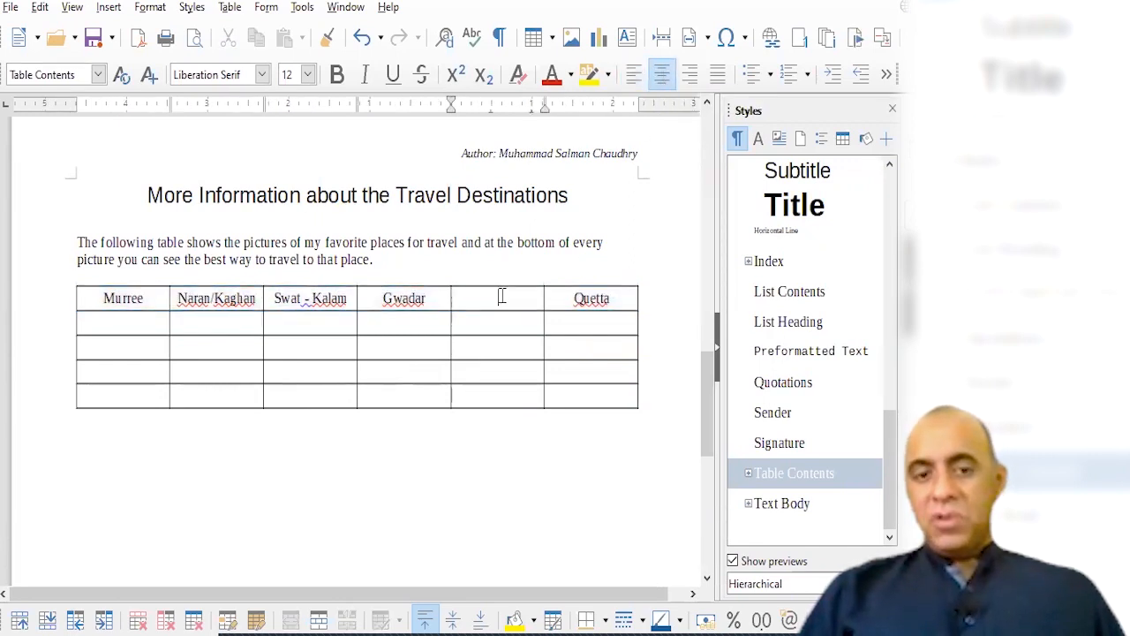
pyautogui.write('K')
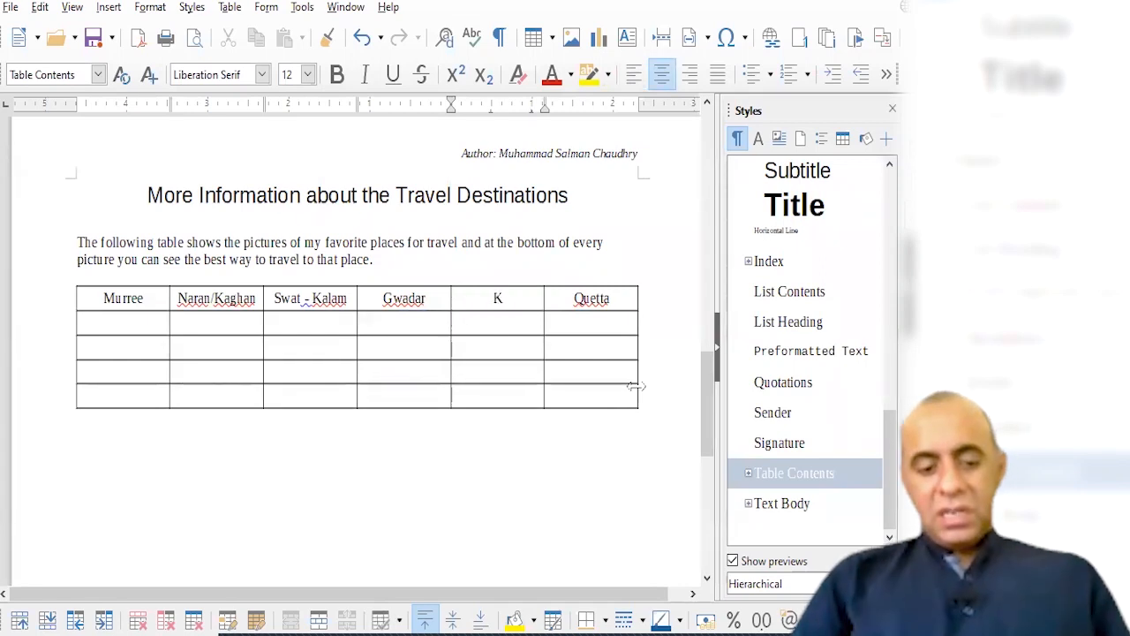
pyautogui.write('arachi')
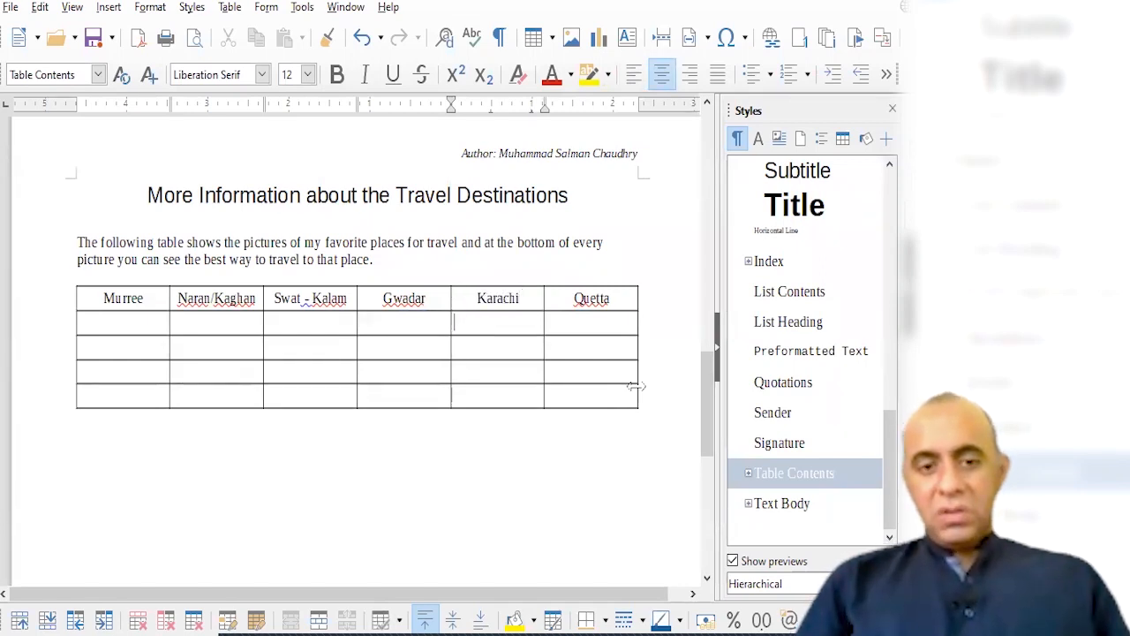
pyautogui.press('Down')
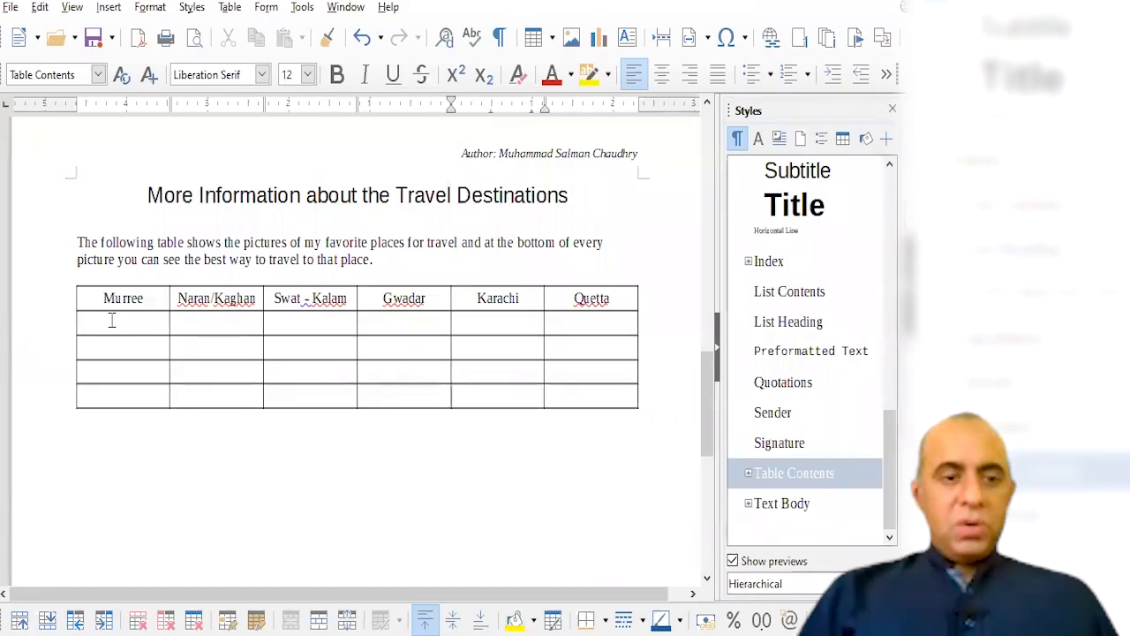
pyautogui.click(113, 320)
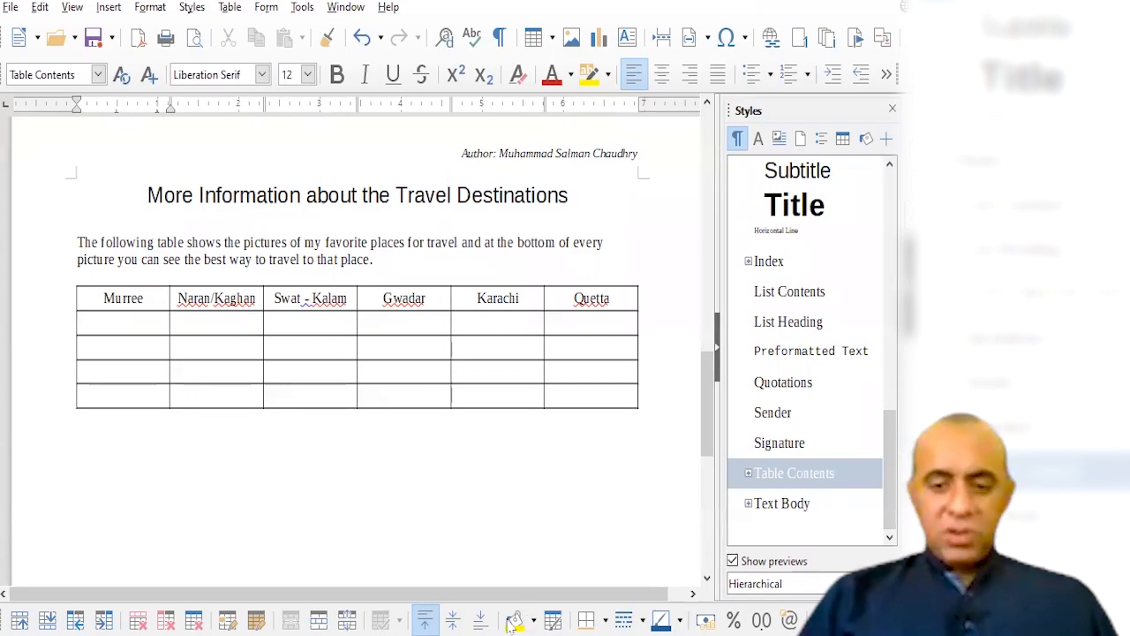
# Switch to Firefox and search Google for "murree" in a new tab.
pyautogui.click(234, 574)
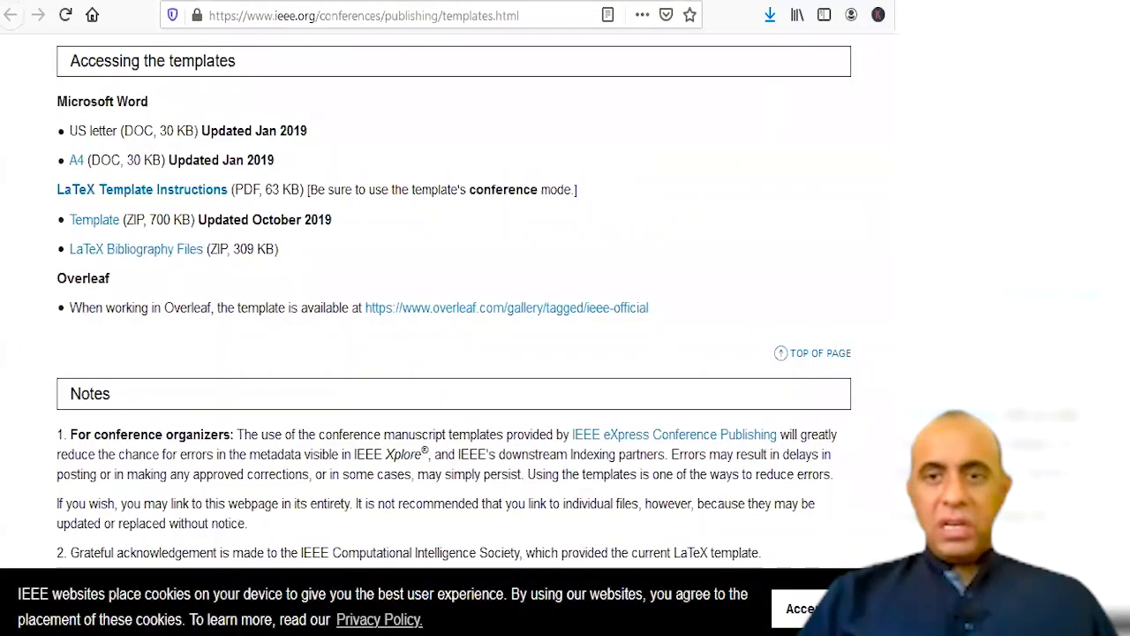
pyautogui.hotkey('ctrl', 't')
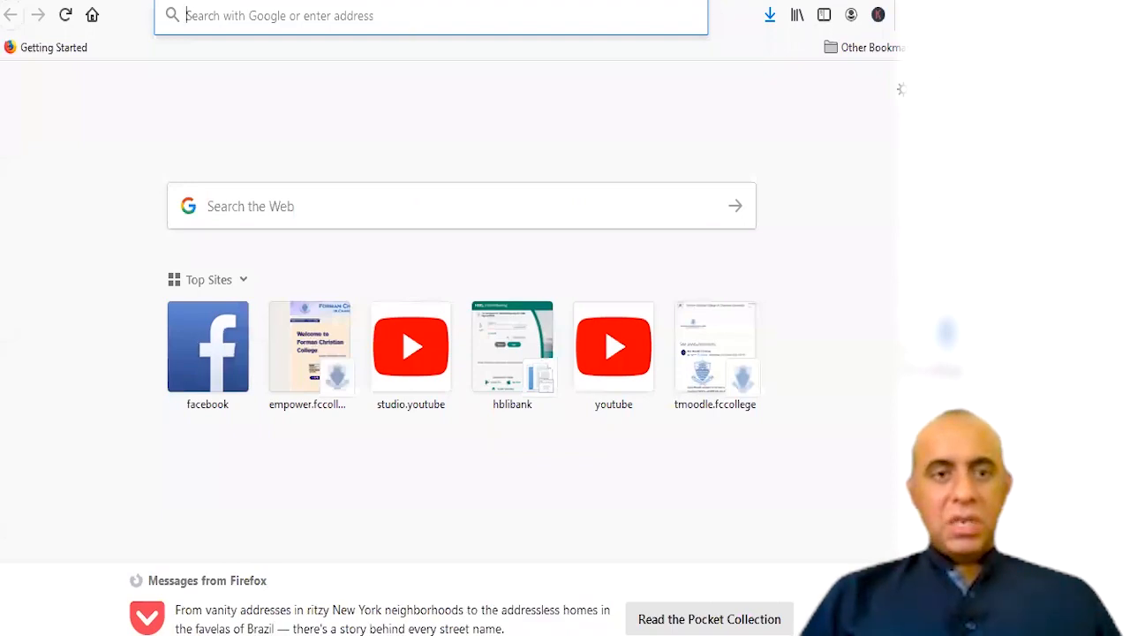
pyautogui.write('muro')
pyautogui.press('Return')
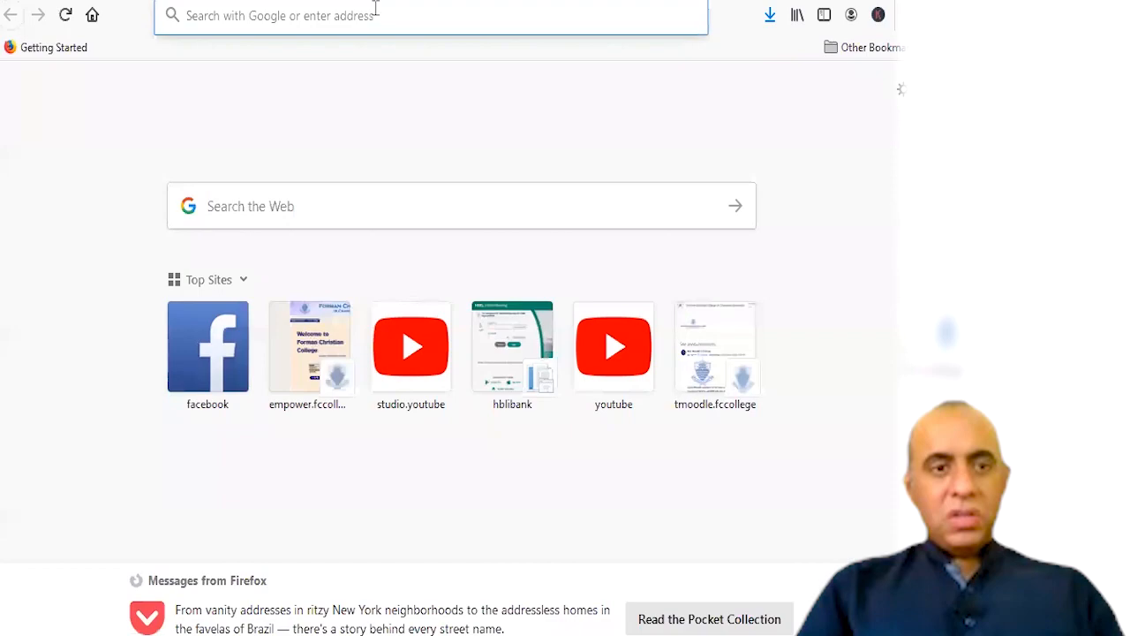
pyautogui.click(375, 11)
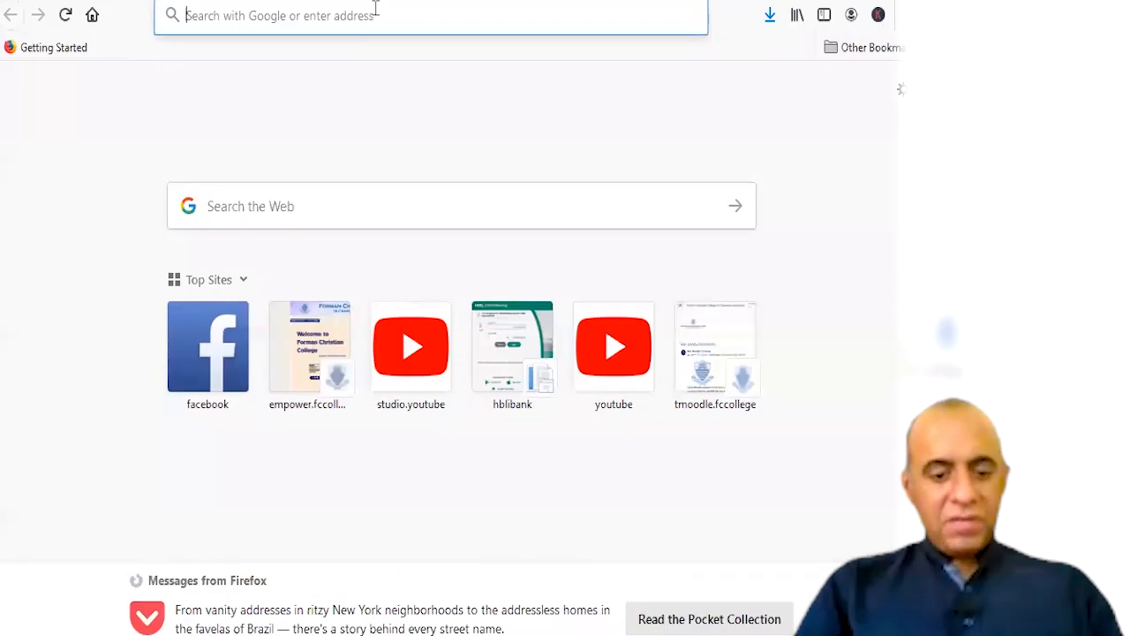
pyautogui.write('naran')
pyautogui.press('Return')
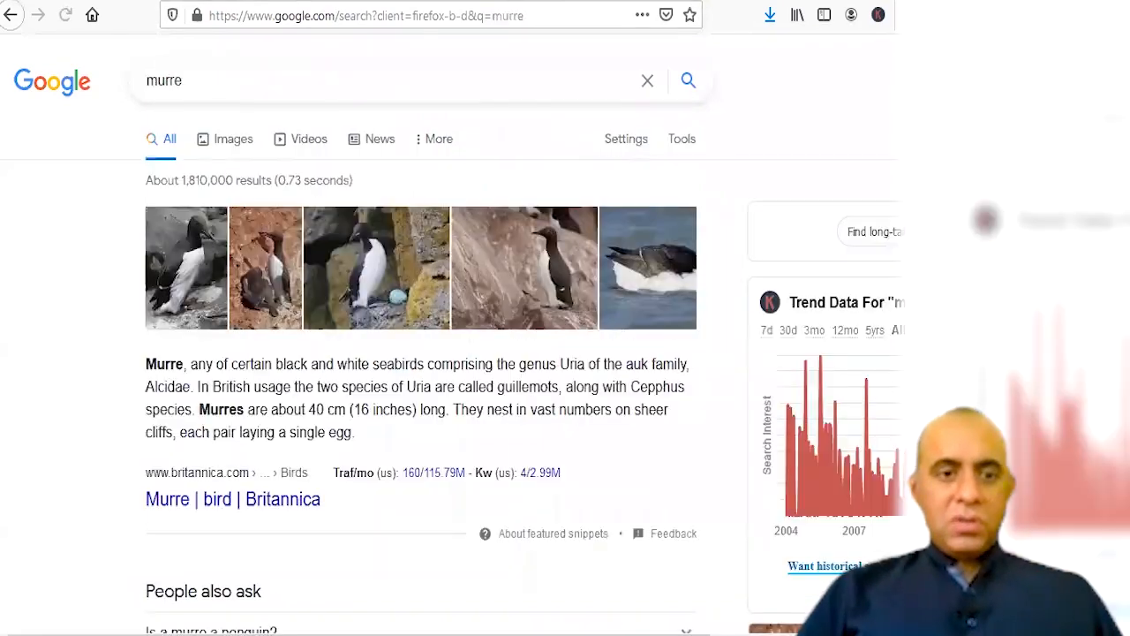
pyautogui.click(265, 83)
pyautogui.write('e')
pyautogui.press('Return')
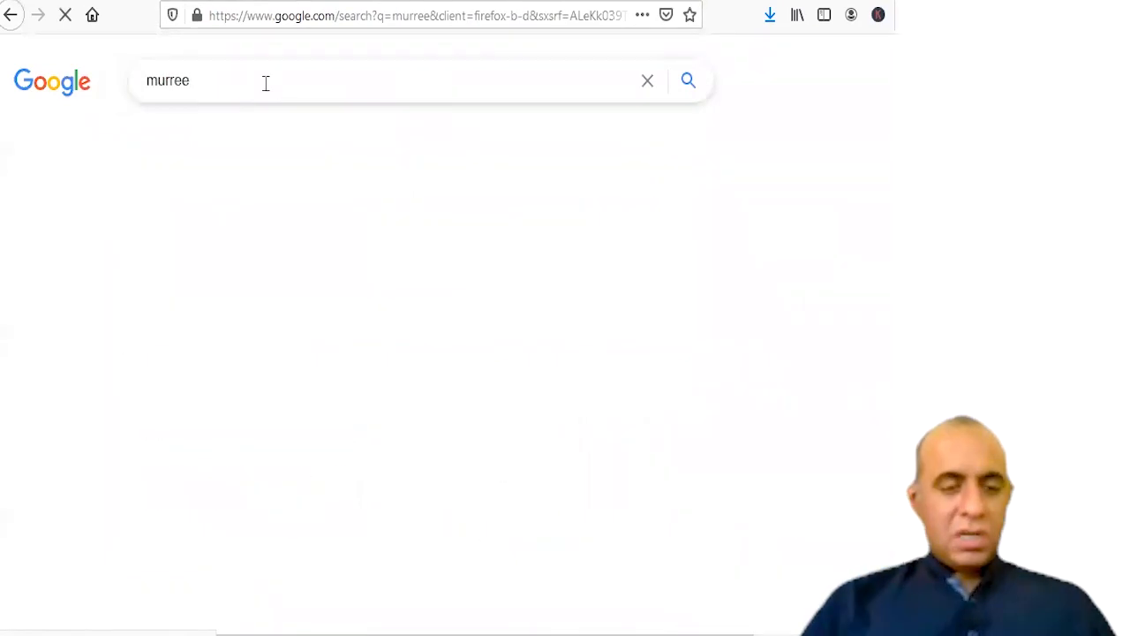
# Show the image results for Murree and open the Daily Times photo of the snow-covered church.
pyautogui.scroll(-2, 639, 209)
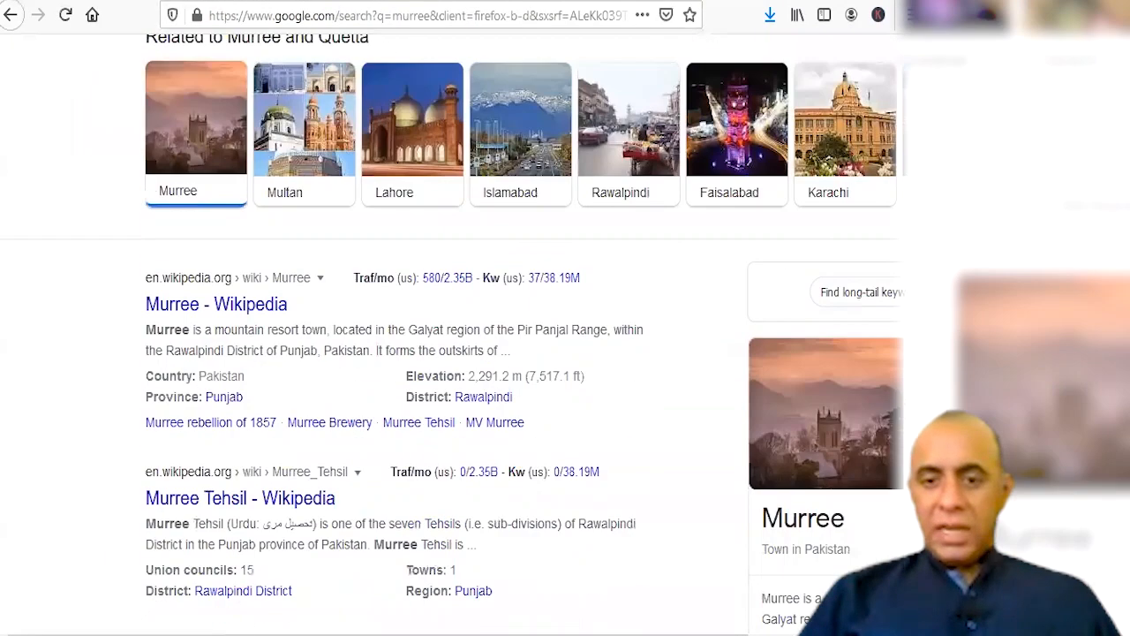
pyautogui.scroll(-3, 639, 210)
pyautogui.scroll(5, 379, 157)
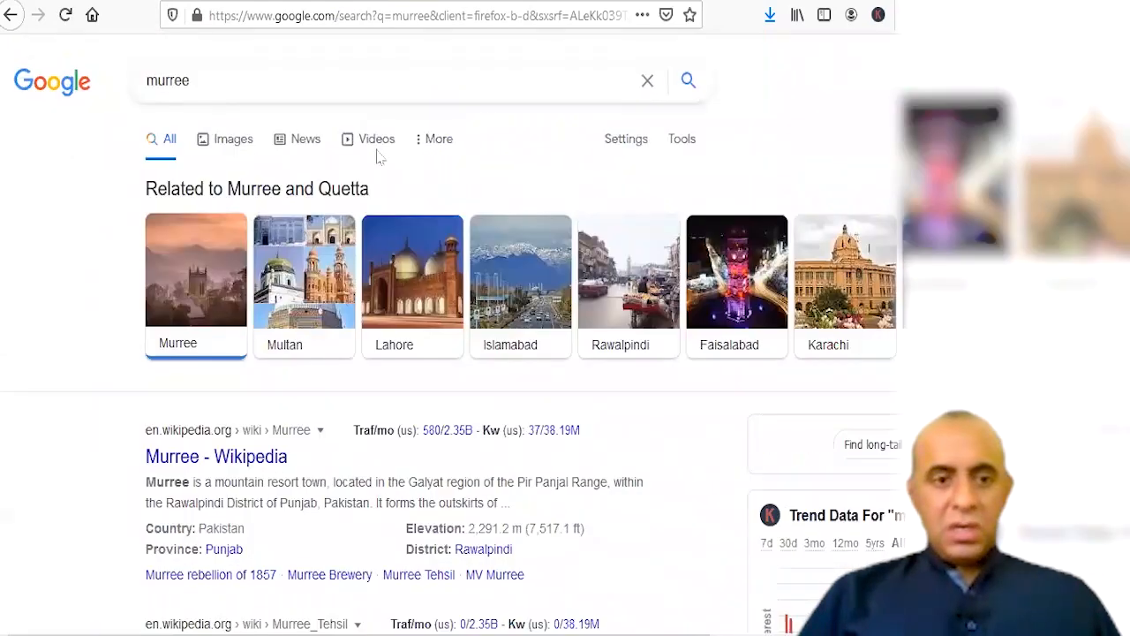
pyautogui.click(230, 149)
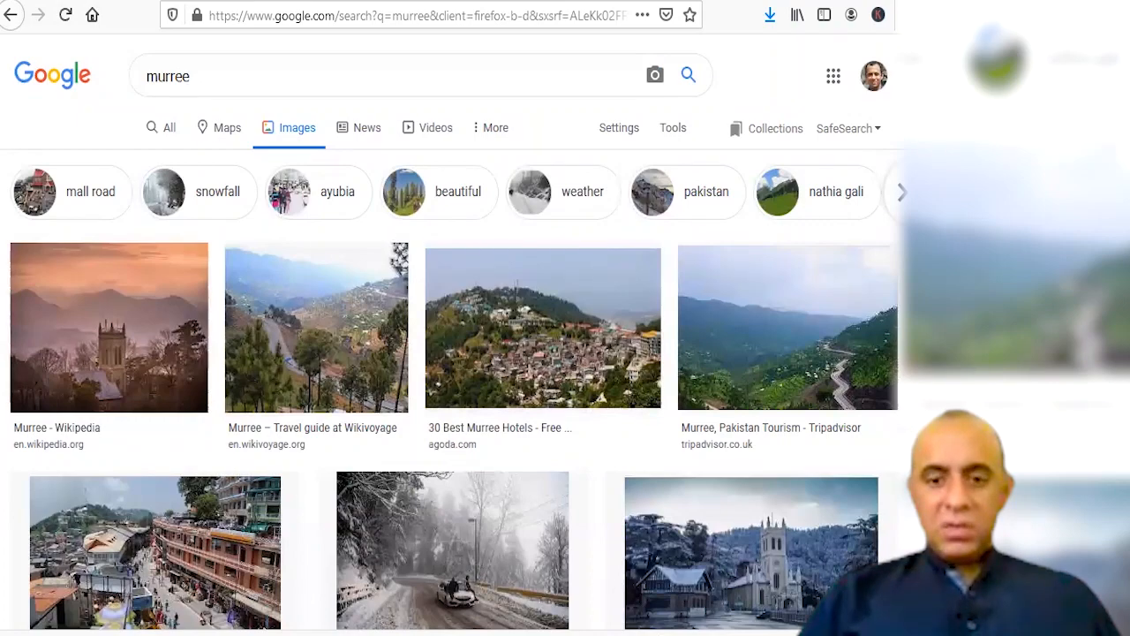
pyautogui.scroll(-2, 795, 406)
pyautogui.click(758, 425)
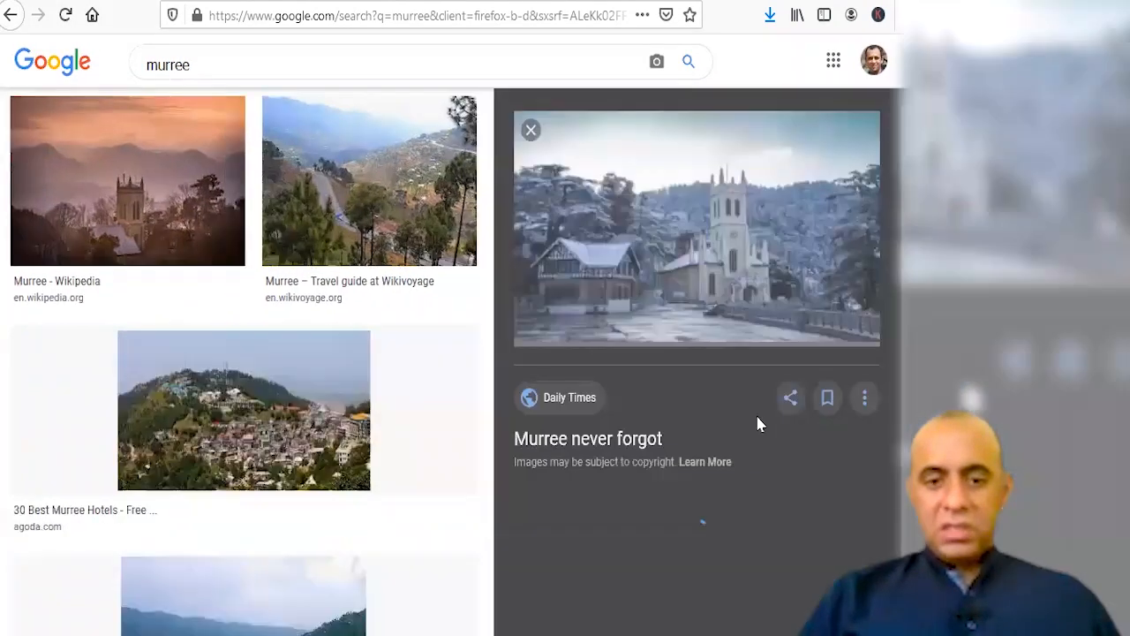
pyautogui.rightClick(686, 255)
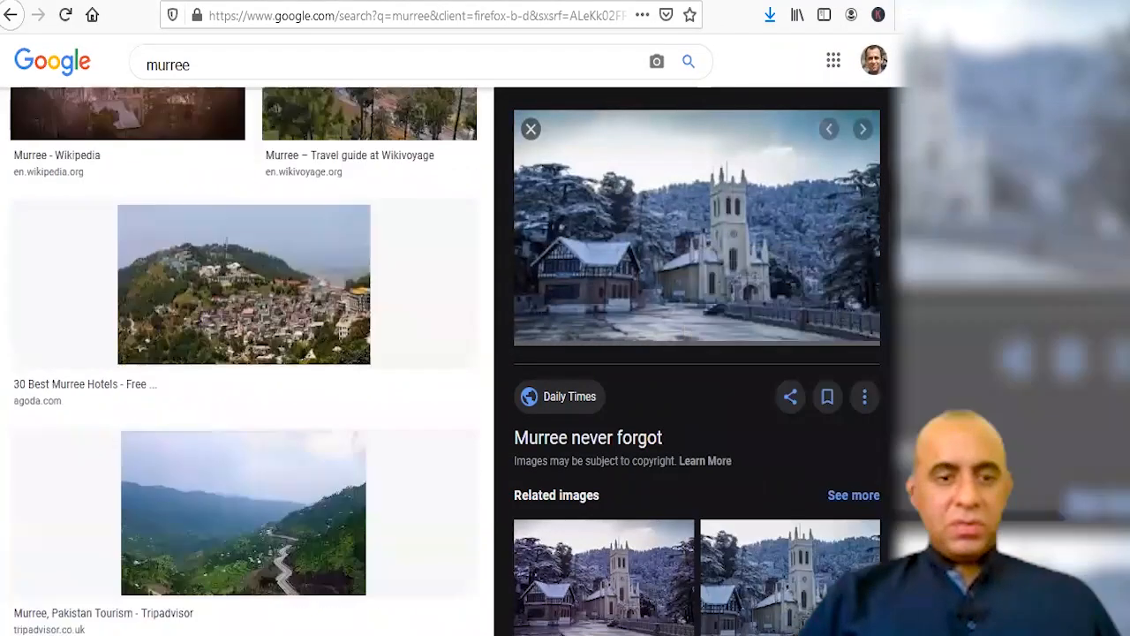
pyautogui.scroll(3, 247, 353)
pyautogui.scroll(-3, 248, 353)
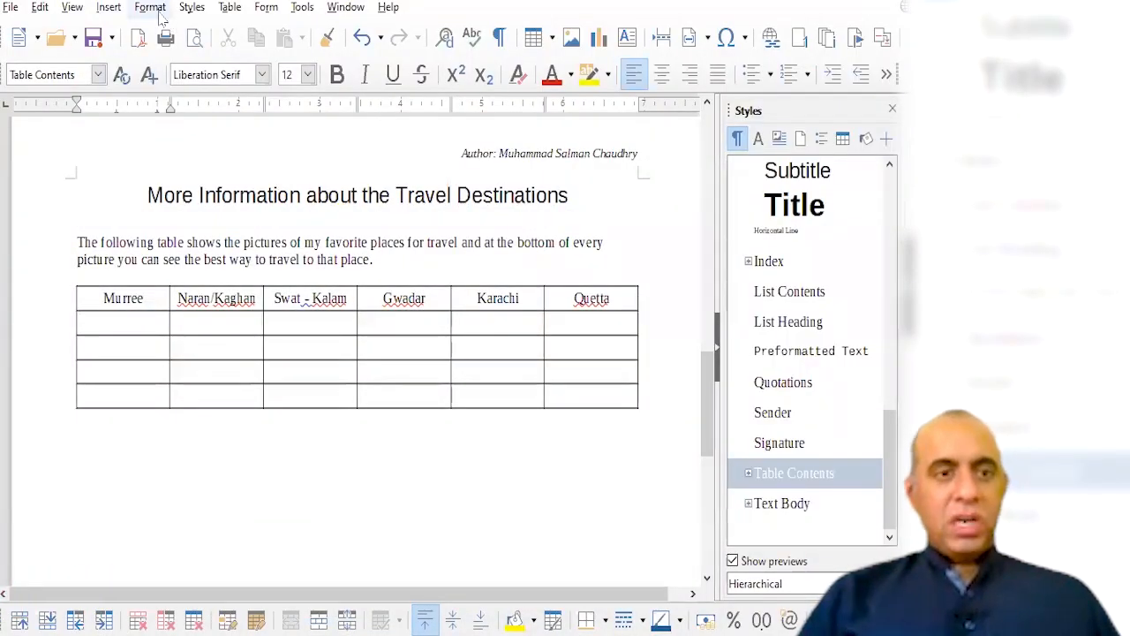
# Return to LibreOffice Writer and insert the shimla-christ-church-Murree picture from the Downloads folder into the cell below Murree.
pyautogui.click(108, 8)
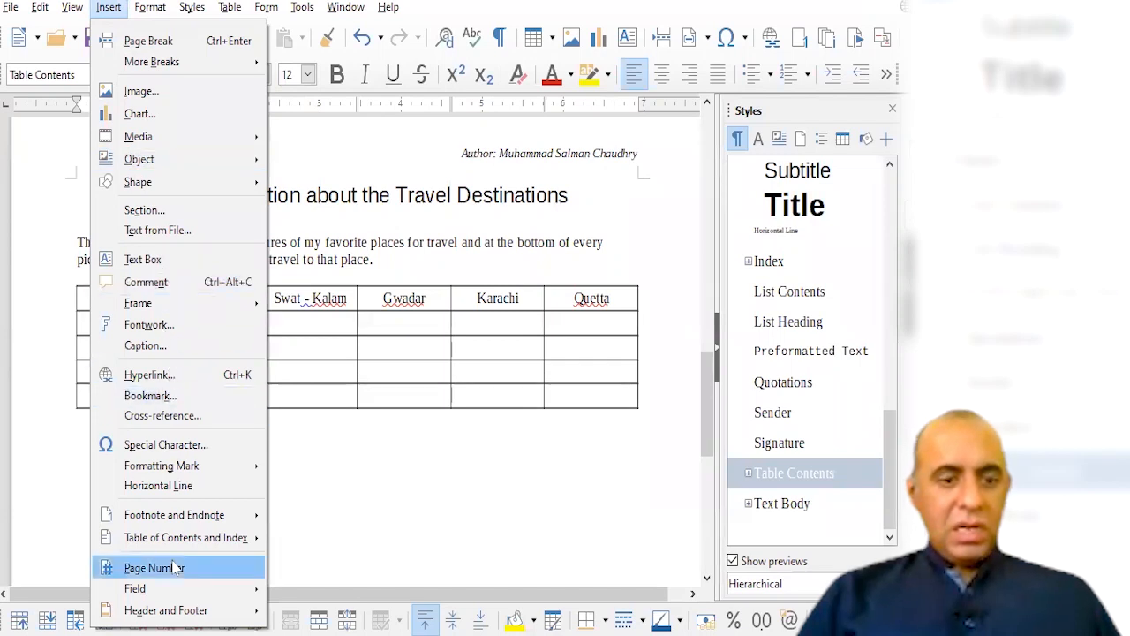
pyautogui.click(177, 94)
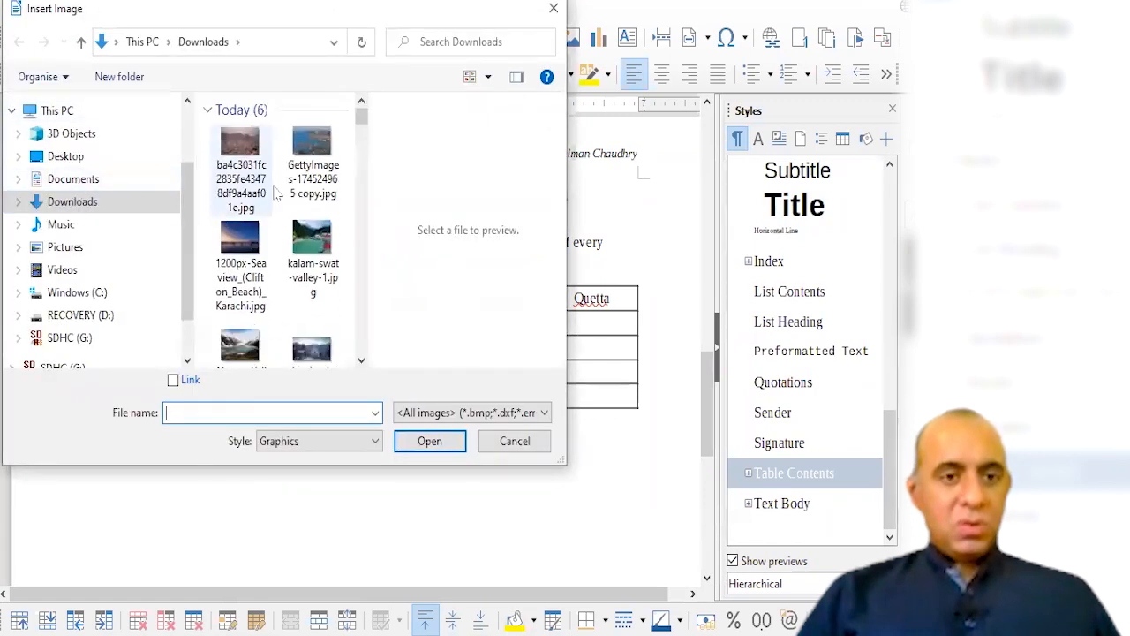
pyautogui.scroll(-2, 361, 361)
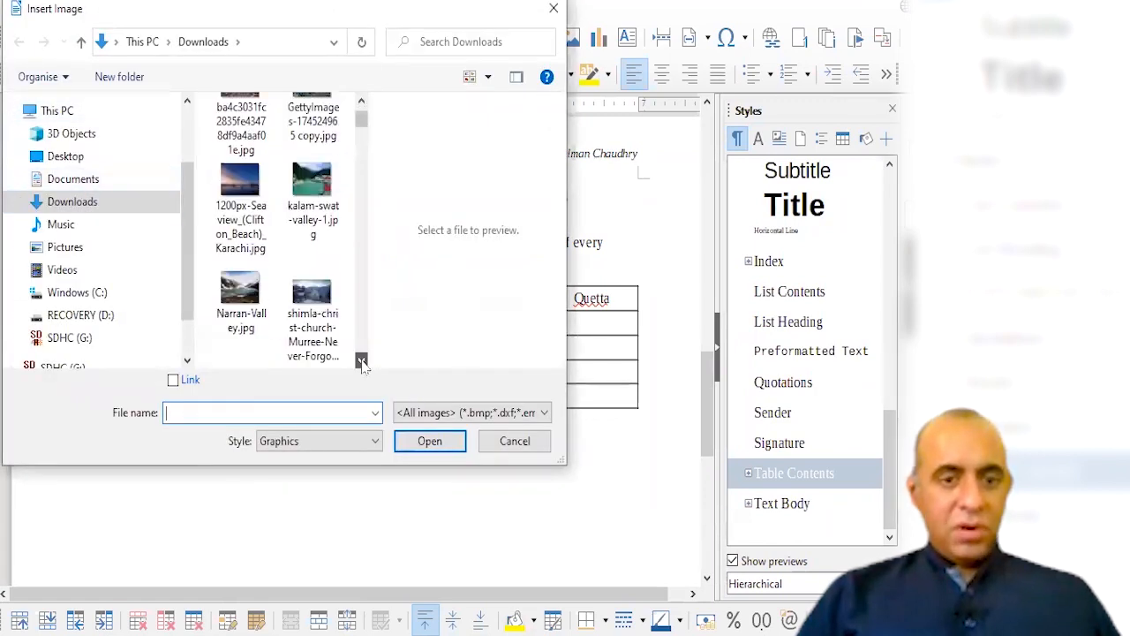
pyautogui.click(312, 270)
pyautogui.click(433, 444)
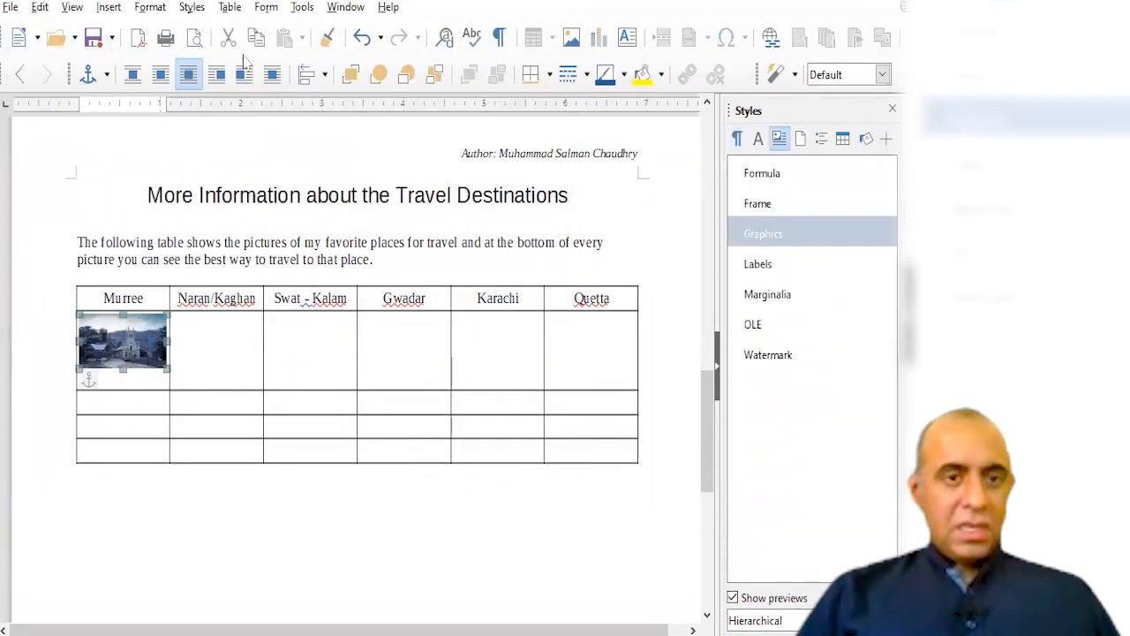
# Insert the picture Narran-Valley.jpg from the Downloads folder into the cell below Naran/Kaghan.
pyautogui.click(212, 335)
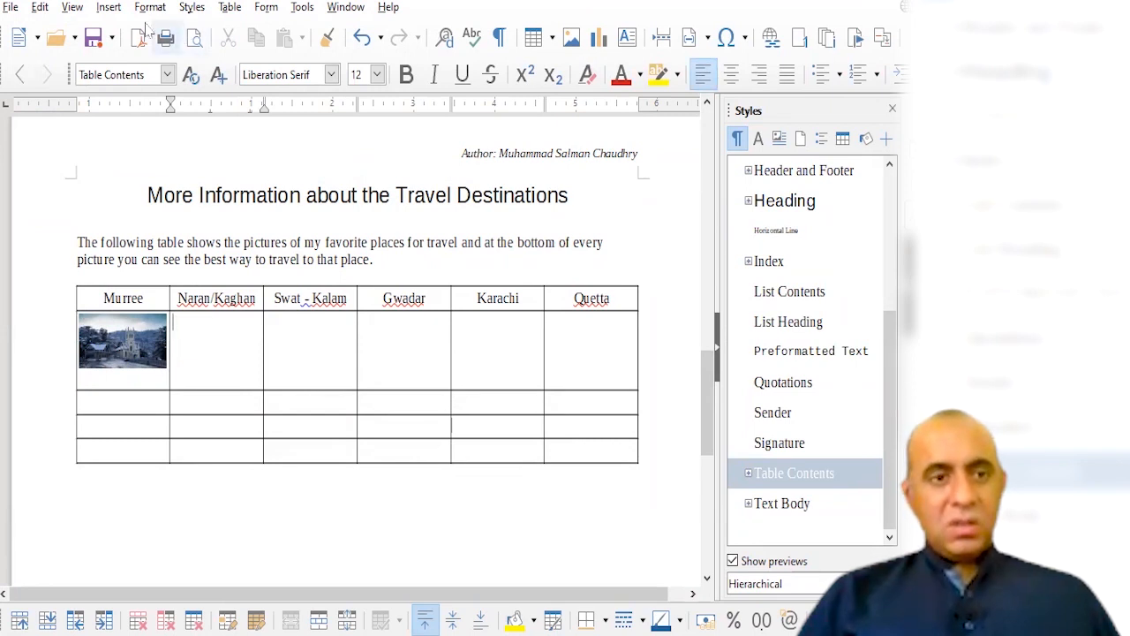
pyautogui.click(108, 7)
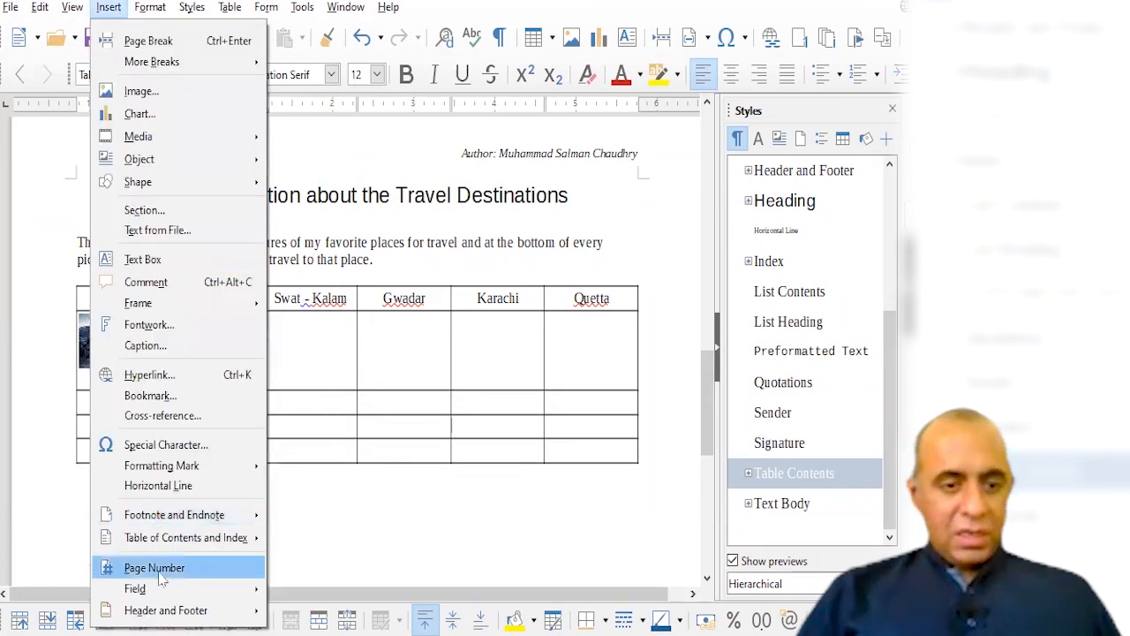
pyautogui.click(164, 96)
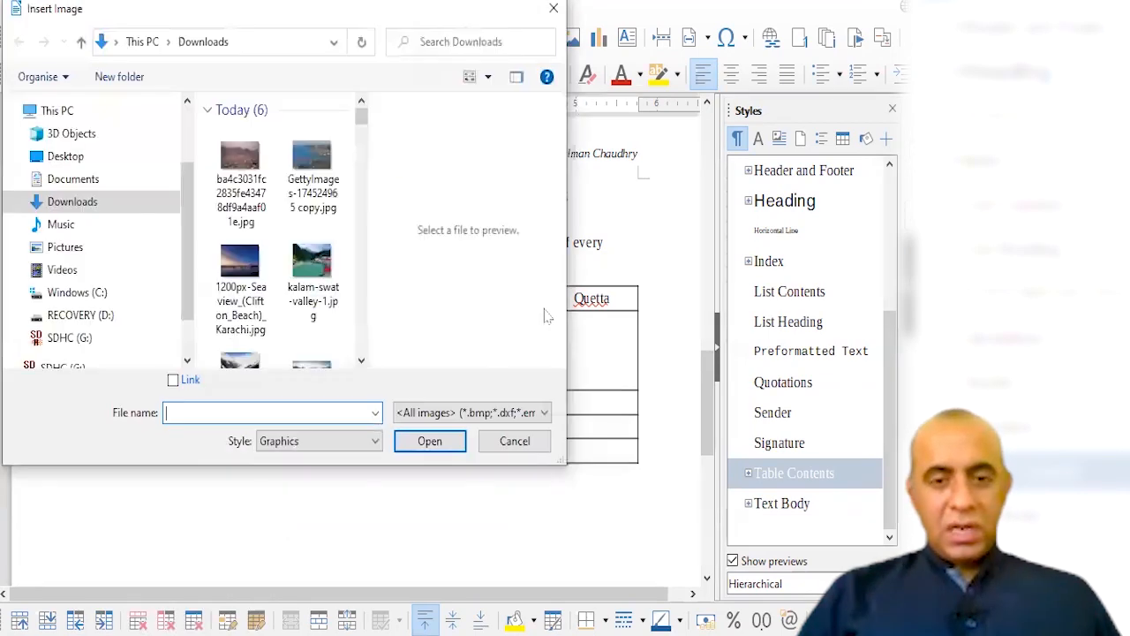
pyautogui.scroll(-3, 366, 347)
pyautogui.click(240, 129)
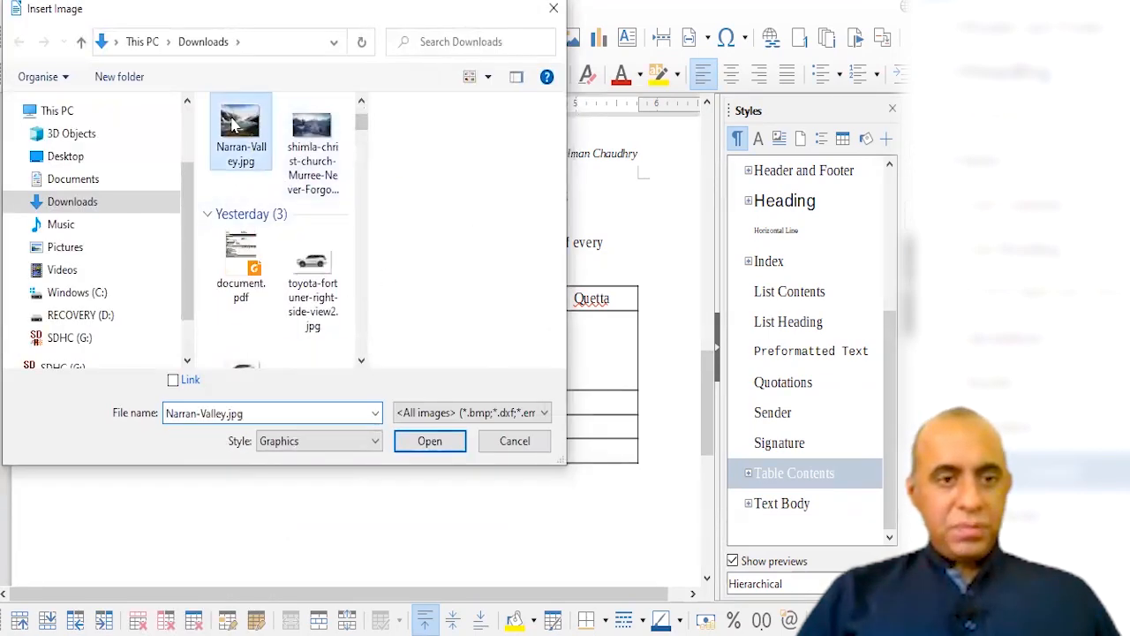
pyautogui.click(430, 440)
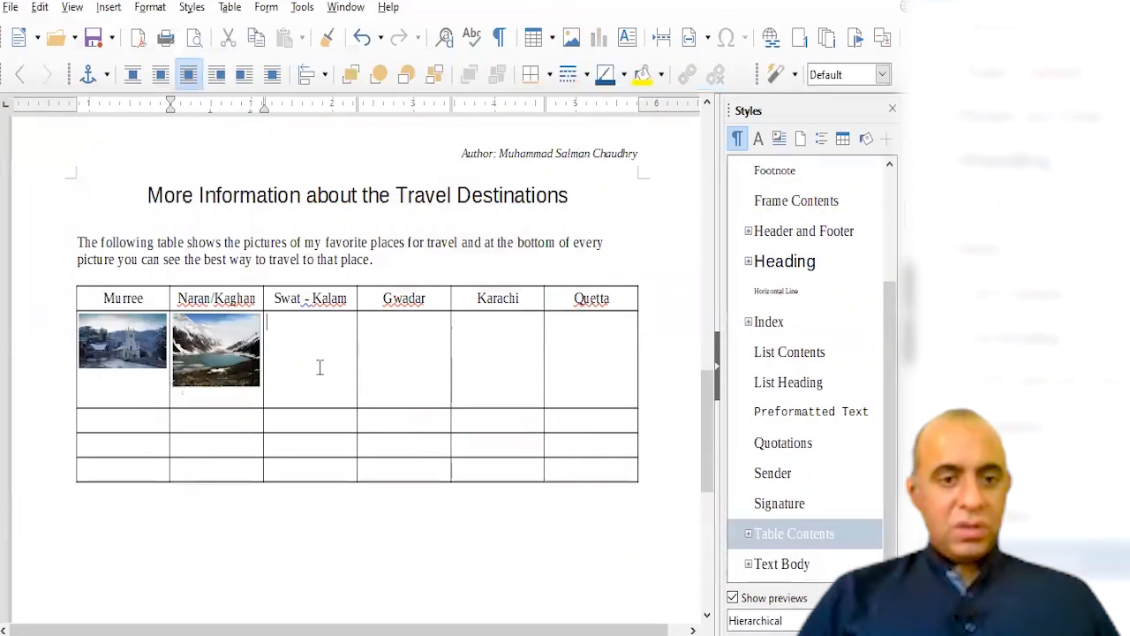
# Insert the Swat - Kalam, Gwadar, Karachi and Quetta pictures from the Downloads folder into the cells below their names.
pyautogui.click(107, 7)
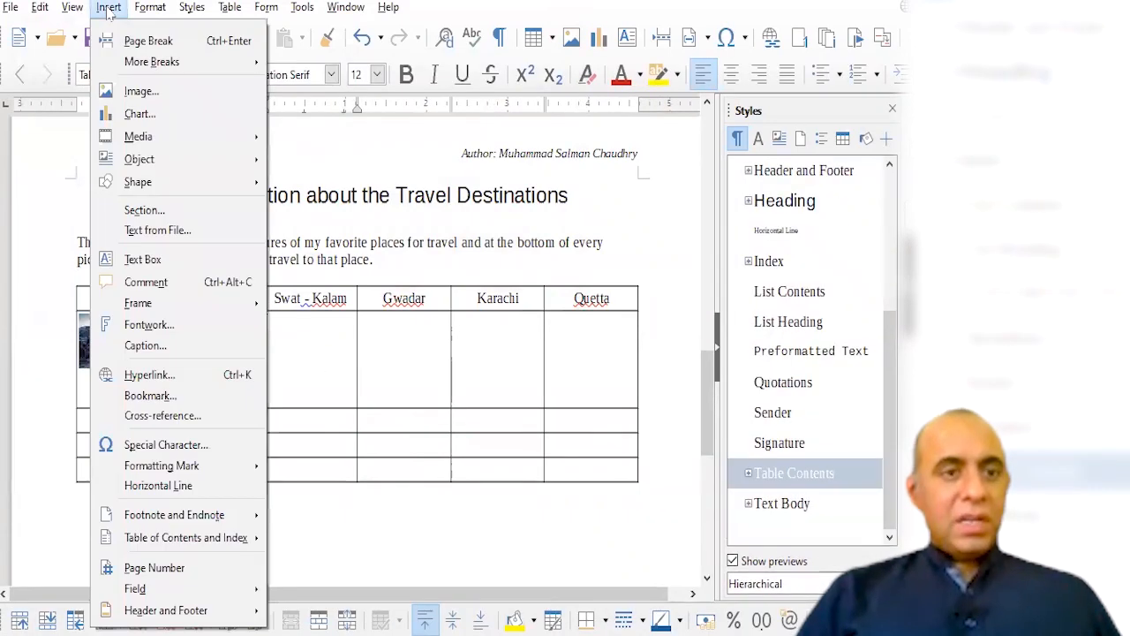
pyautogui.click(154, 94)
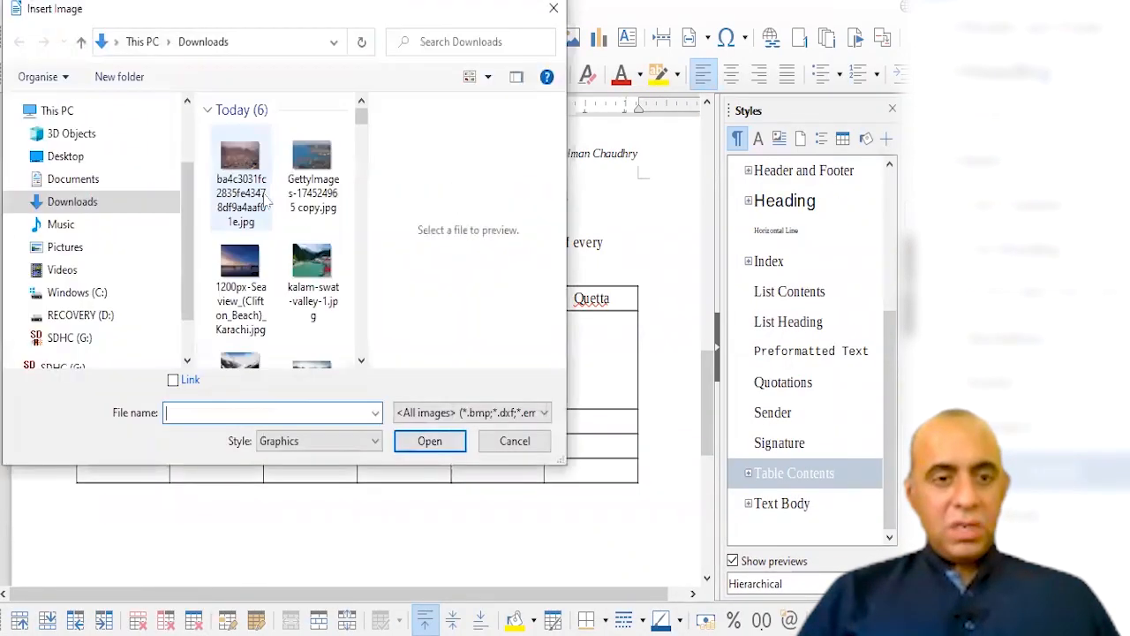
pyautogui.click(260, 190)
pyautogui.click(430, 441)
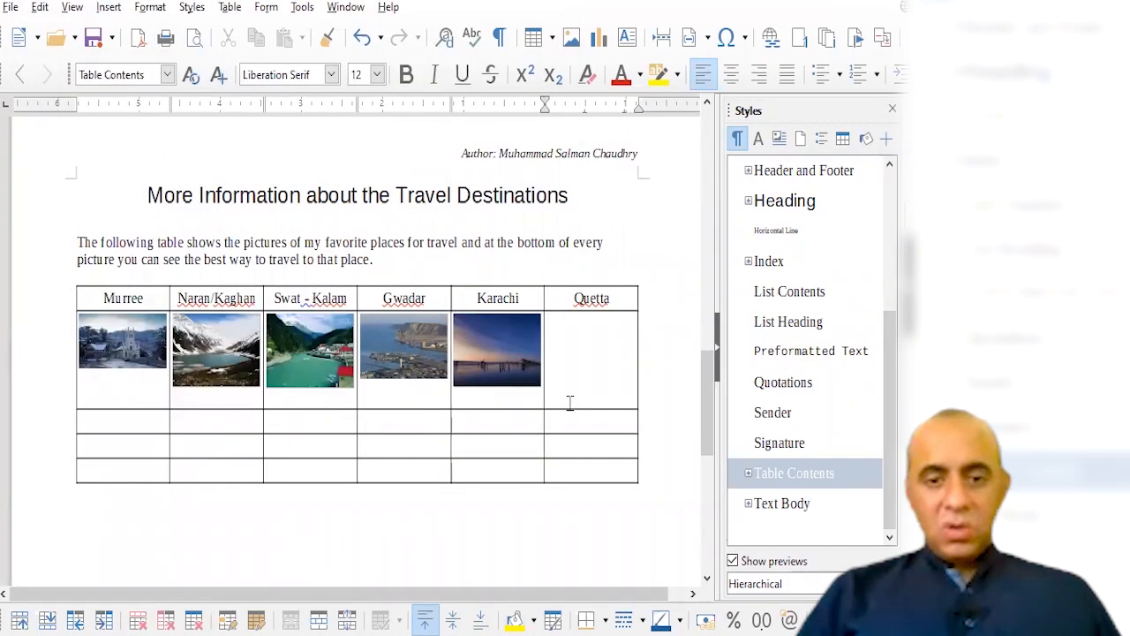
# Centre the Murree, Naran/Kaghan and Swat - Kalam pictures vertically in their table cells.
pyautogui.scroll(-1, 712, 415)
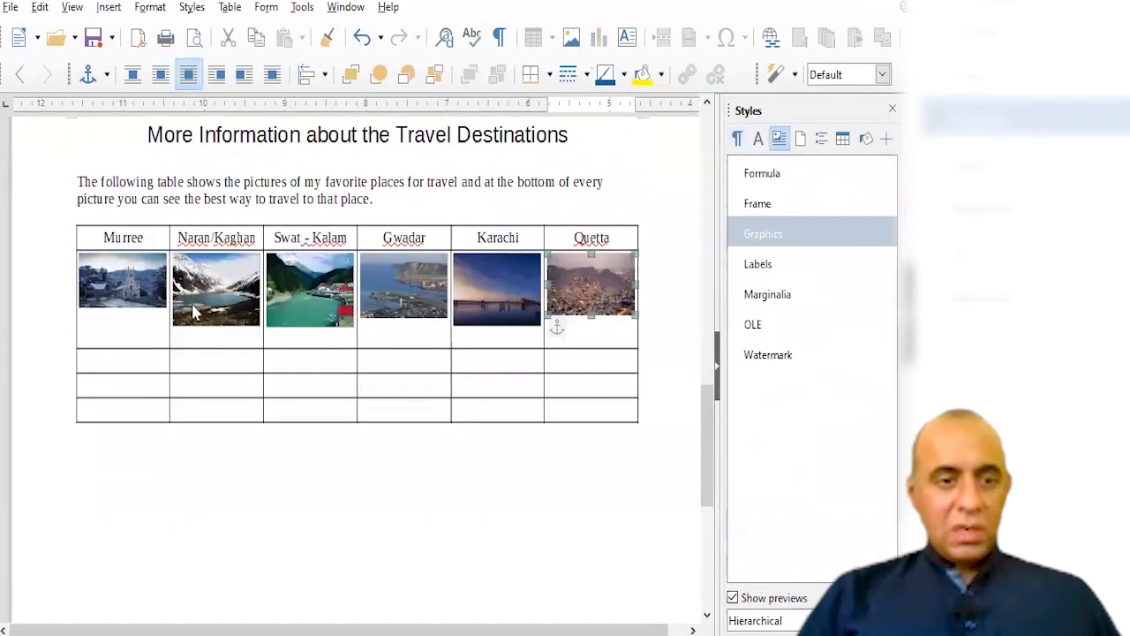
pyautogui.click(106, 292)
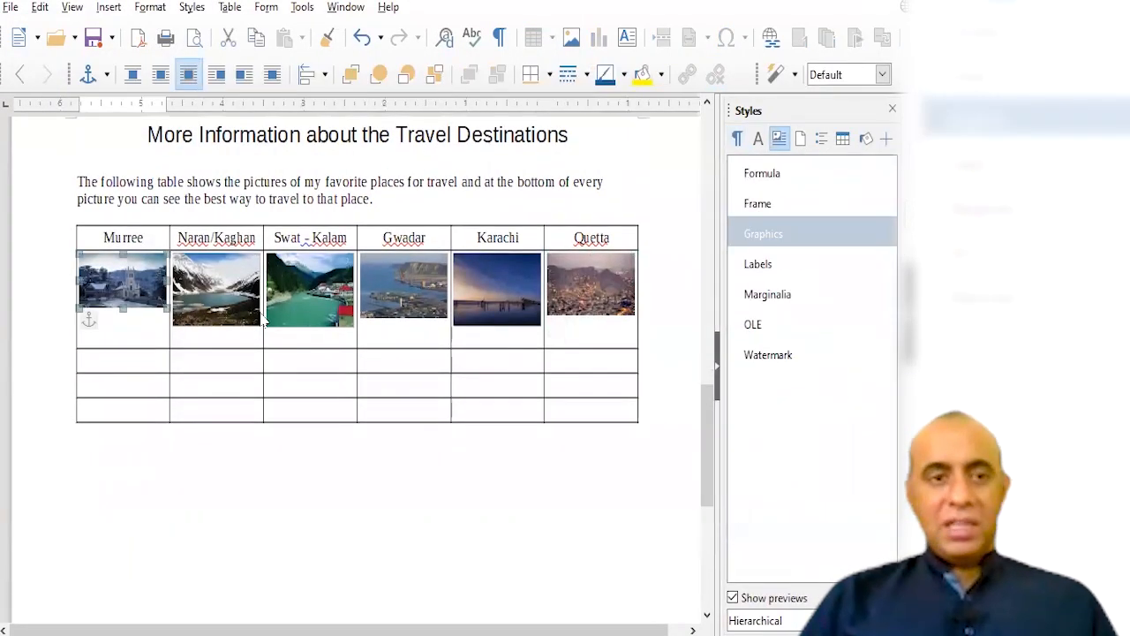
pyautogui.click(306, 74)
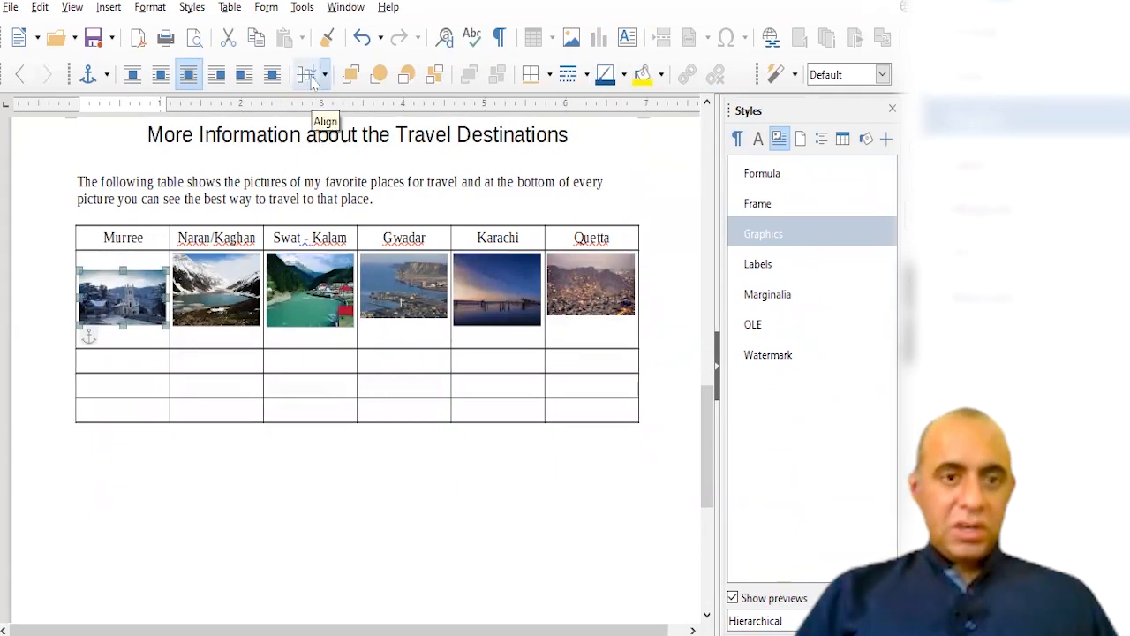
pyautogui.click(219, 261)
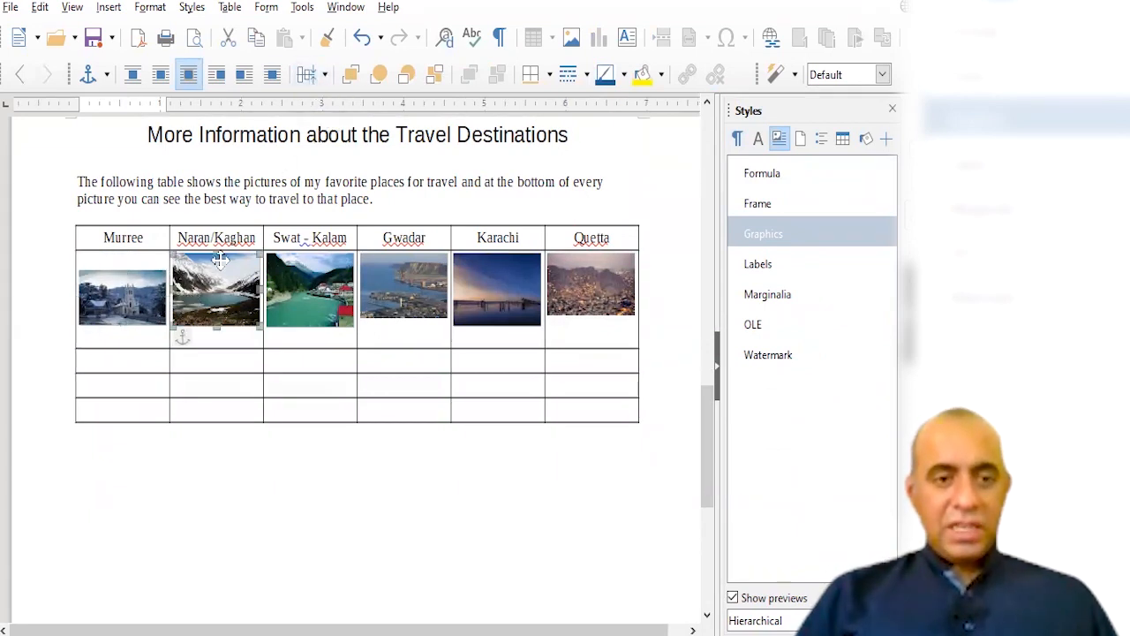
pyautogui.click(307, 77)
pyautogui.click(303, 281)
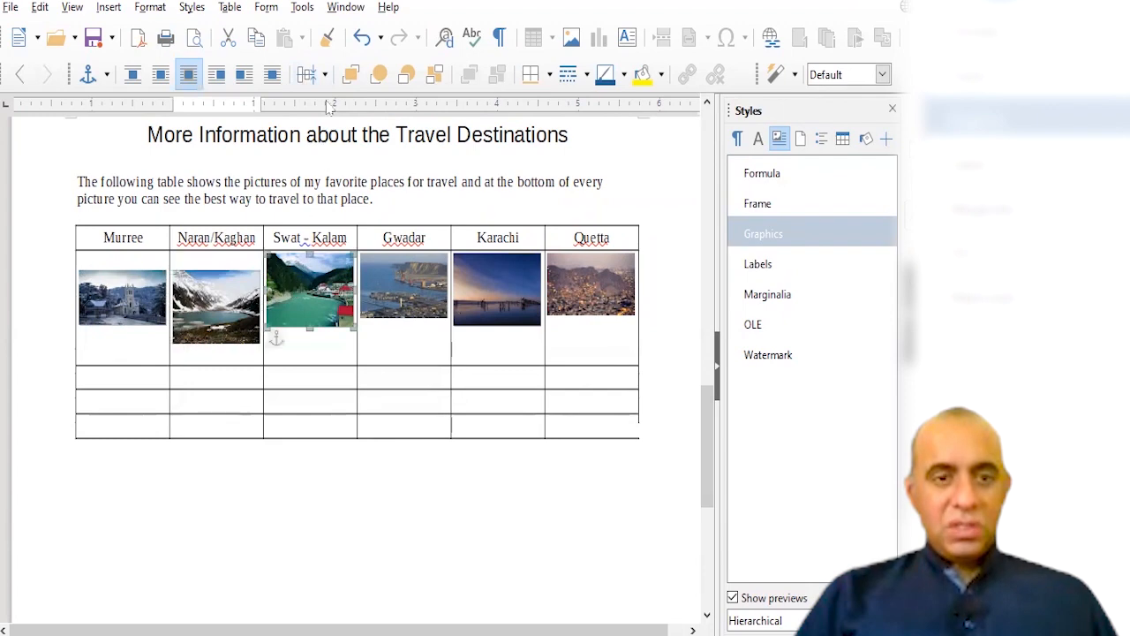
pyautogui.click(307, 74)
pyautogui.click(125, 339)
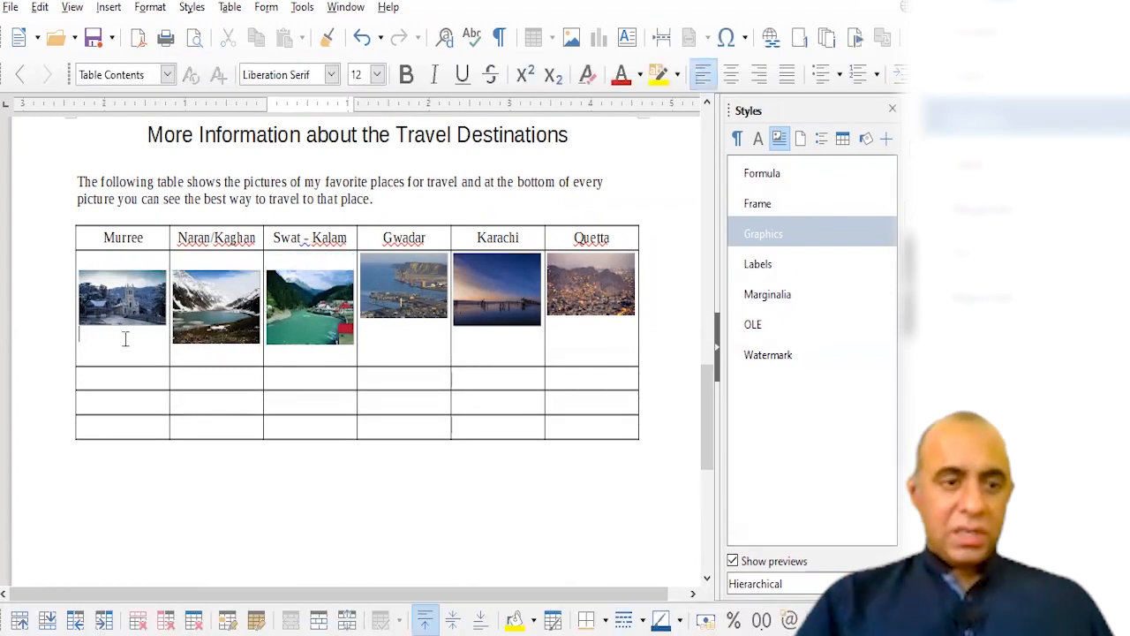
# Centre the Gwadar, Karachi and Quetta pictures vertically in their cells and shift the Murree picture slightly down.
pyautogui.click(403, 279)
pyautogui.click(326, 78)
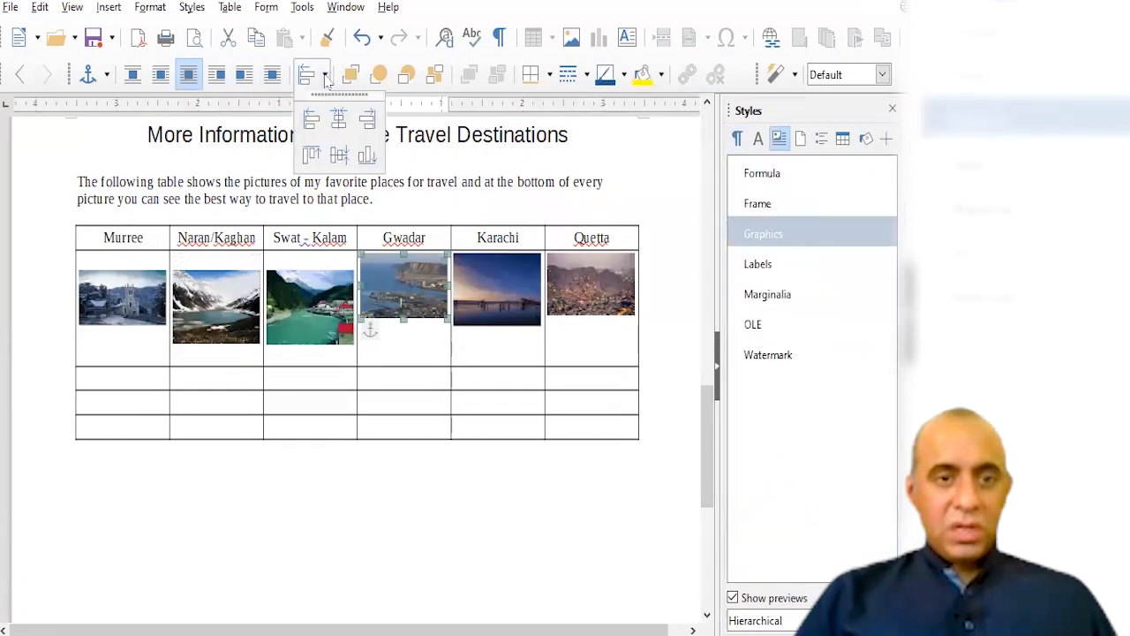
pyautogui.click(339, 156)
pyautogui.click(121, 292)
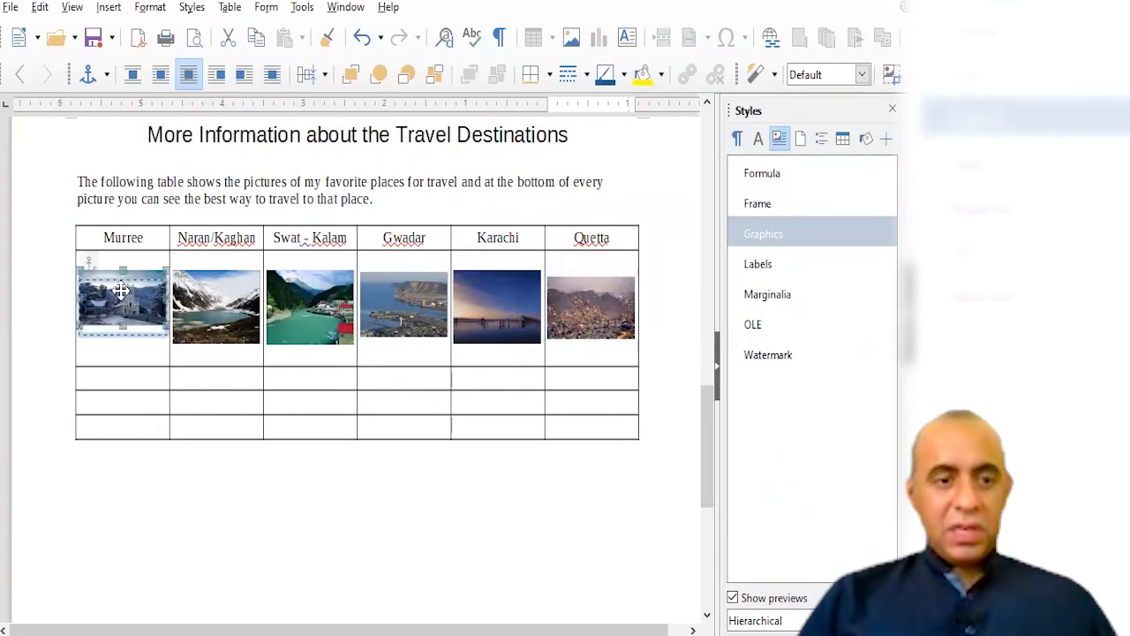
pyautogui.moveTo(121, 289); pyautogui.dragTo(121, 291)
pyautogui.click(588, 423)
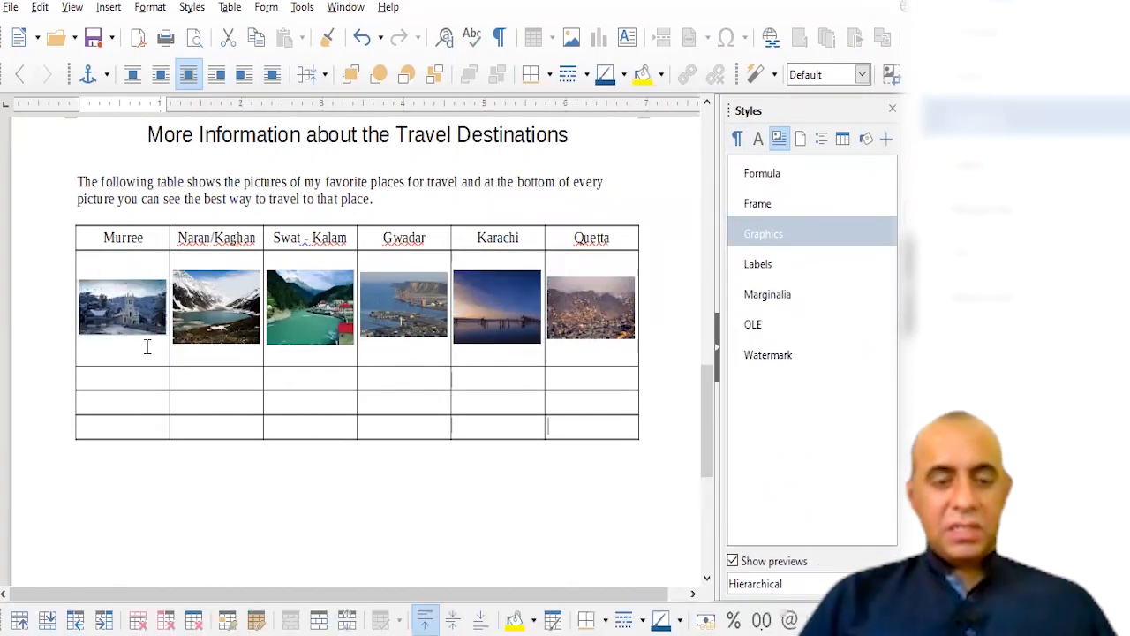
# Enter Punjab in the Murree column and move it to the second row below the pictures.
pyautogui.click(81, 384)
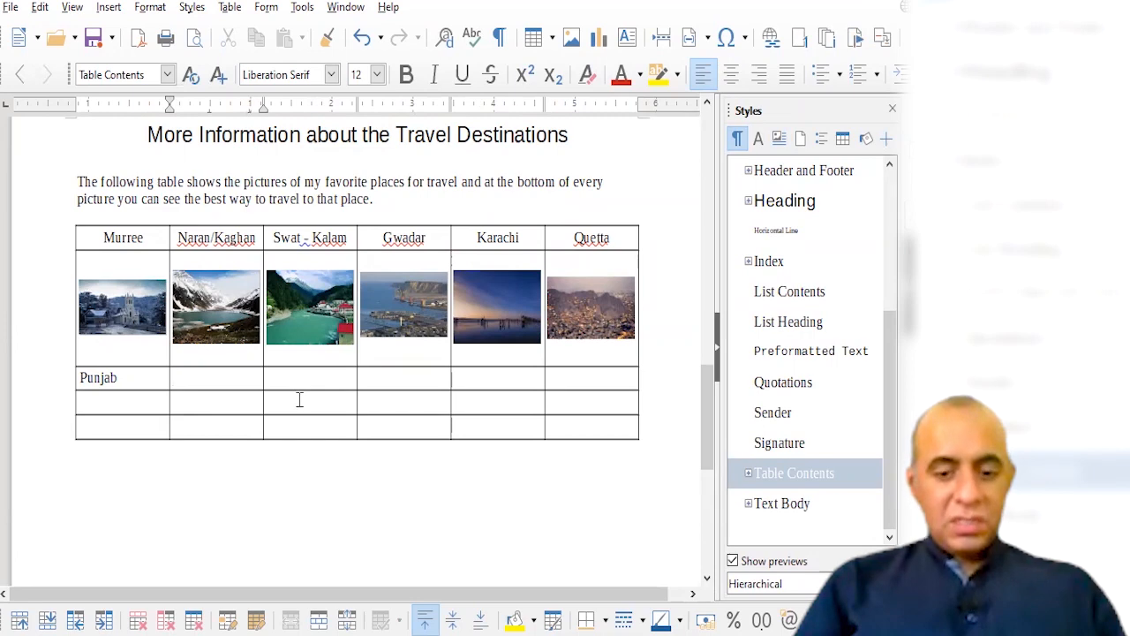
pyautogui.hotkey('shift', 'Right')
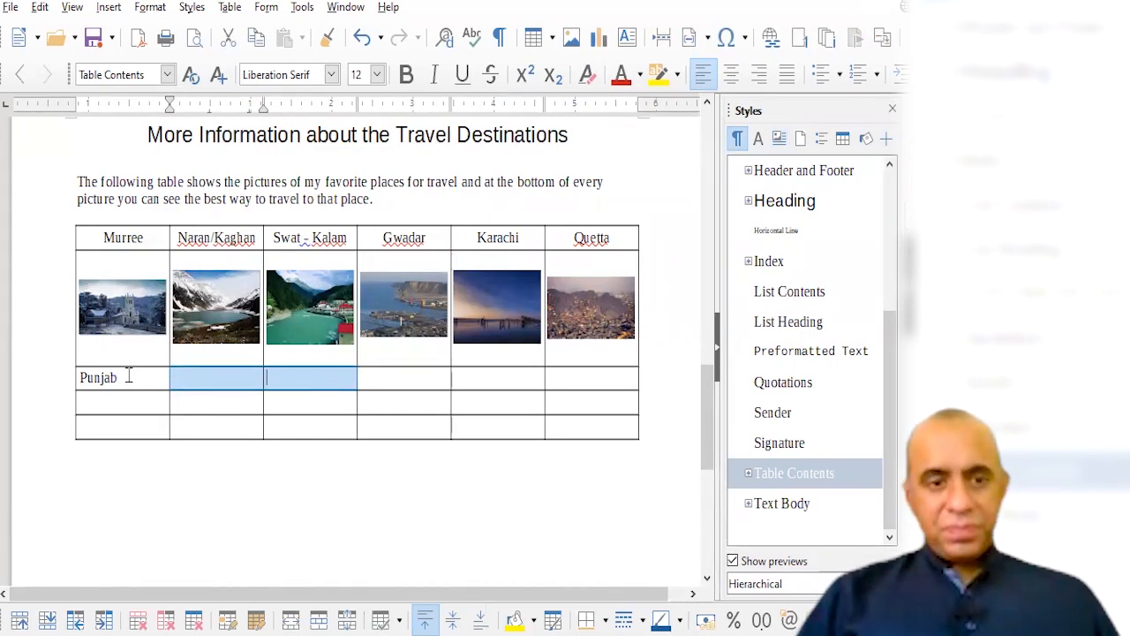
pyautogui.moveTo(129, 376); pyautogui.dragTo(92, 401)
# Merge the two cells beside Punjab, in the Naran/Kaghan and Swat - Kalam columns, into one cell.
pyautogui.moveTo(194, 379); pyautogui.dragTo(295, 378)
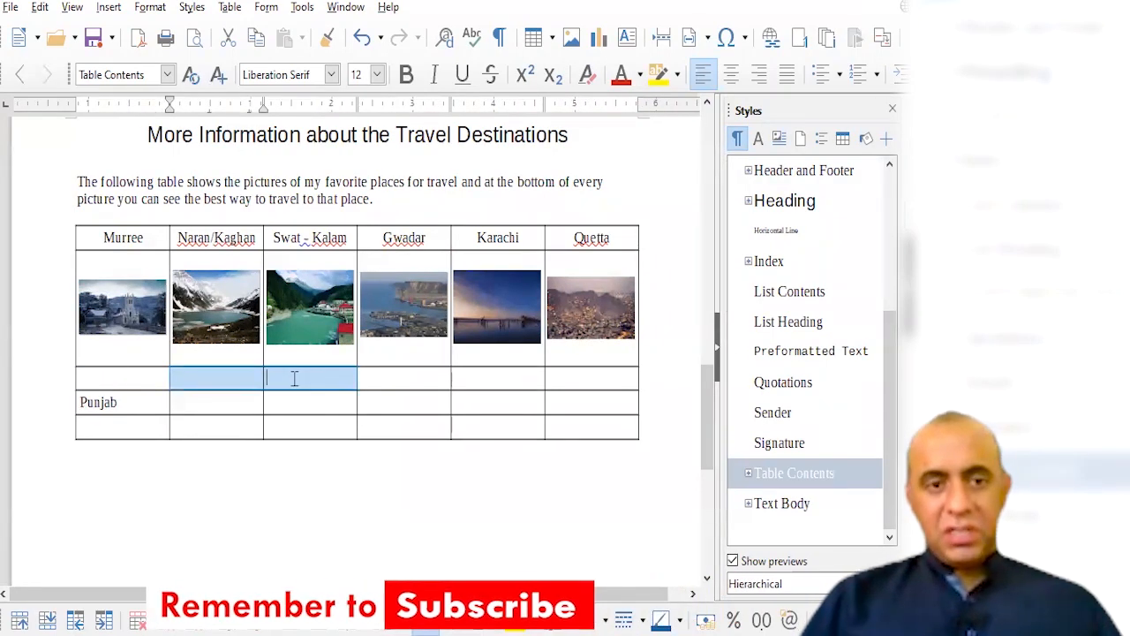
pyautogui.moveTo(207, 398); pyautogui.dragTo(303, 398)
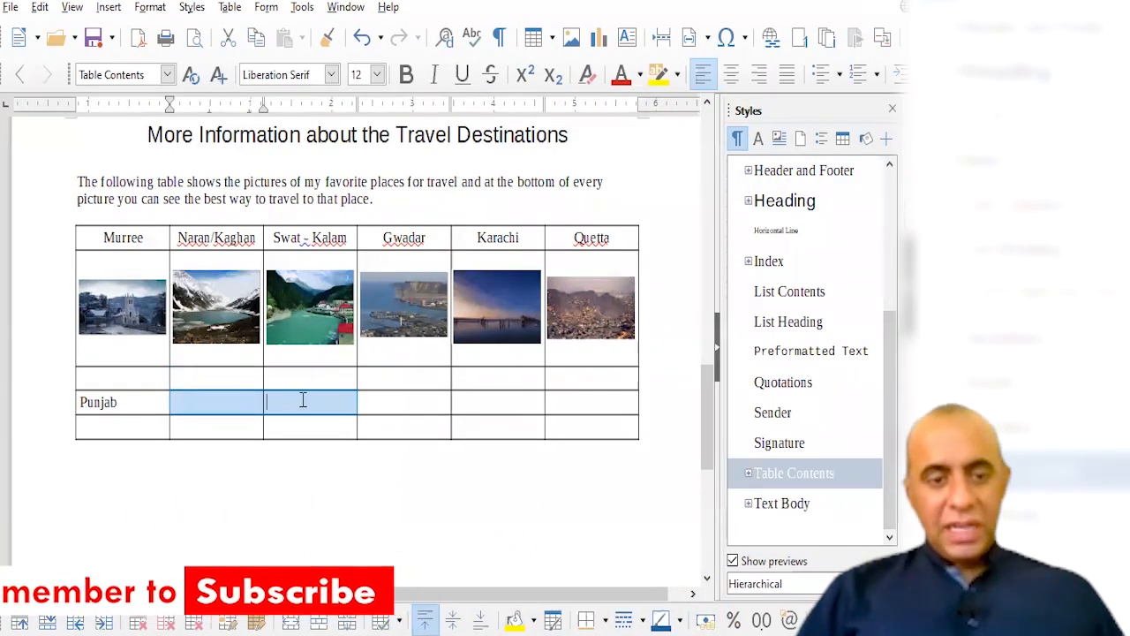
pyautogui.click(125, 403)
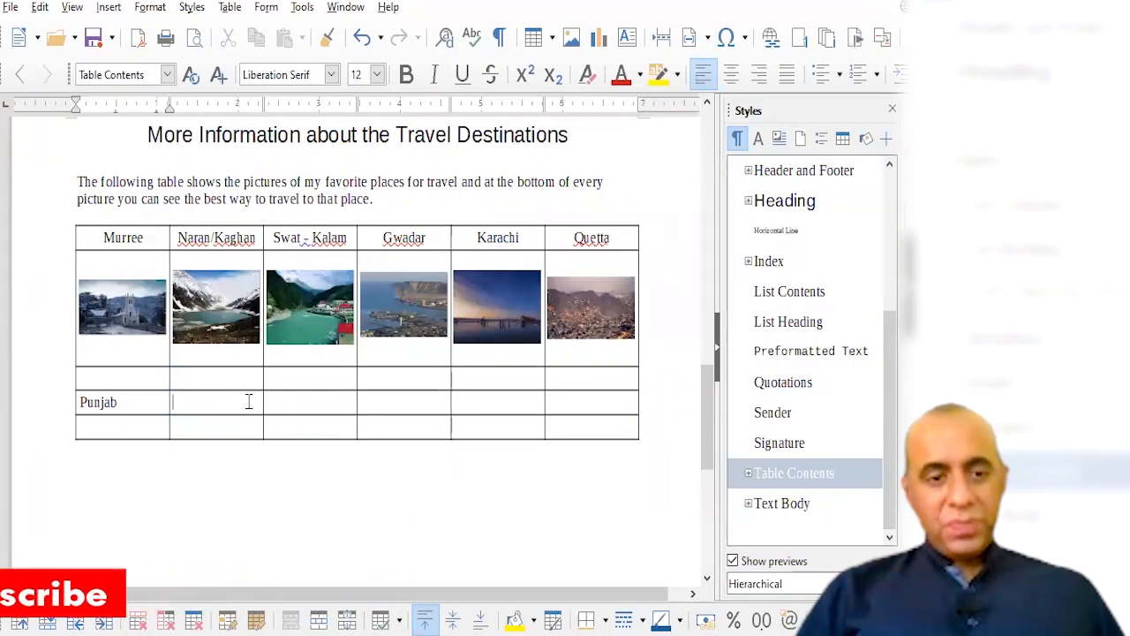
pyautogui.moveTo(247, 398); pyautogui.dragTo(278, 398)
pyautogui.click(150, 7)
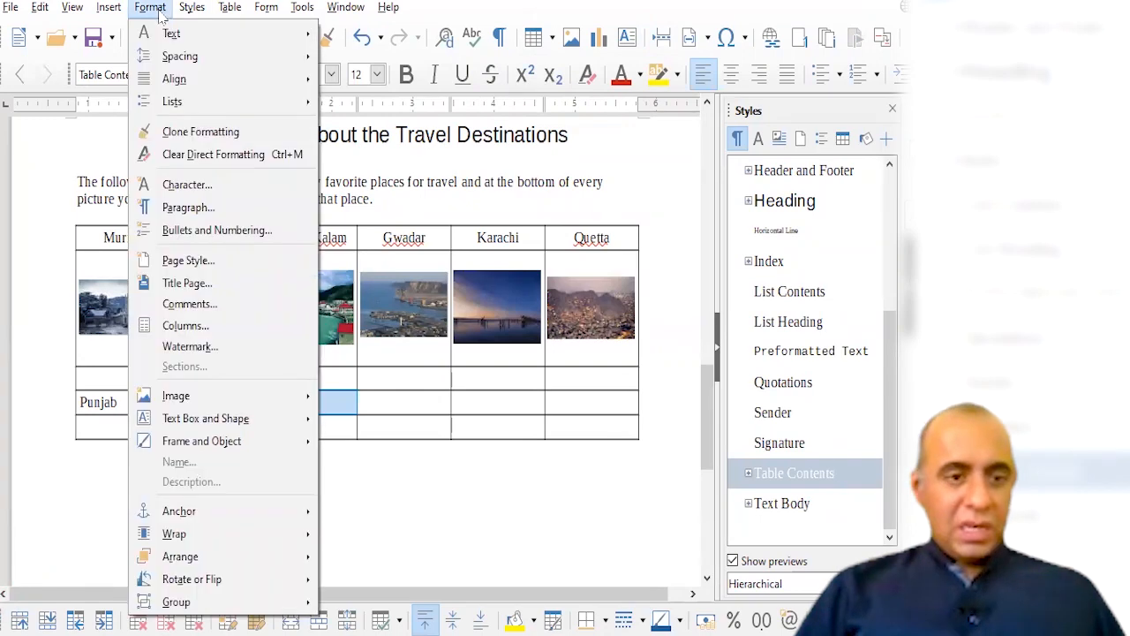
pyautogui.moveTo(235, 7)
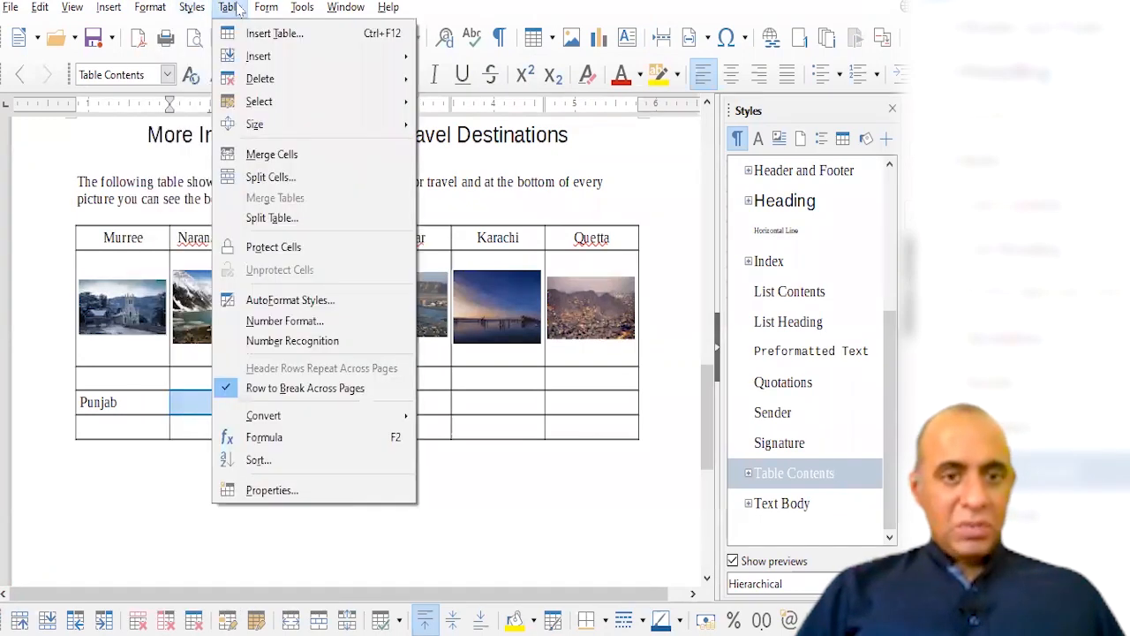
pyautogui.click(256, 158)
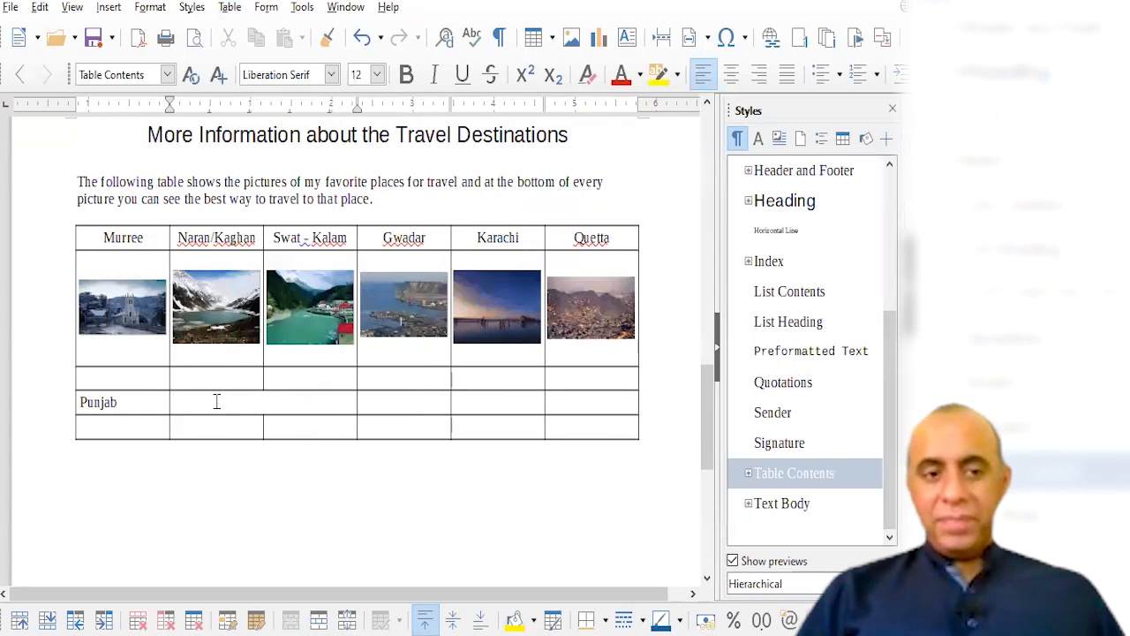
pyautogui.write('Sfd:ldsk:flsdk:flskd:flks:fls:')
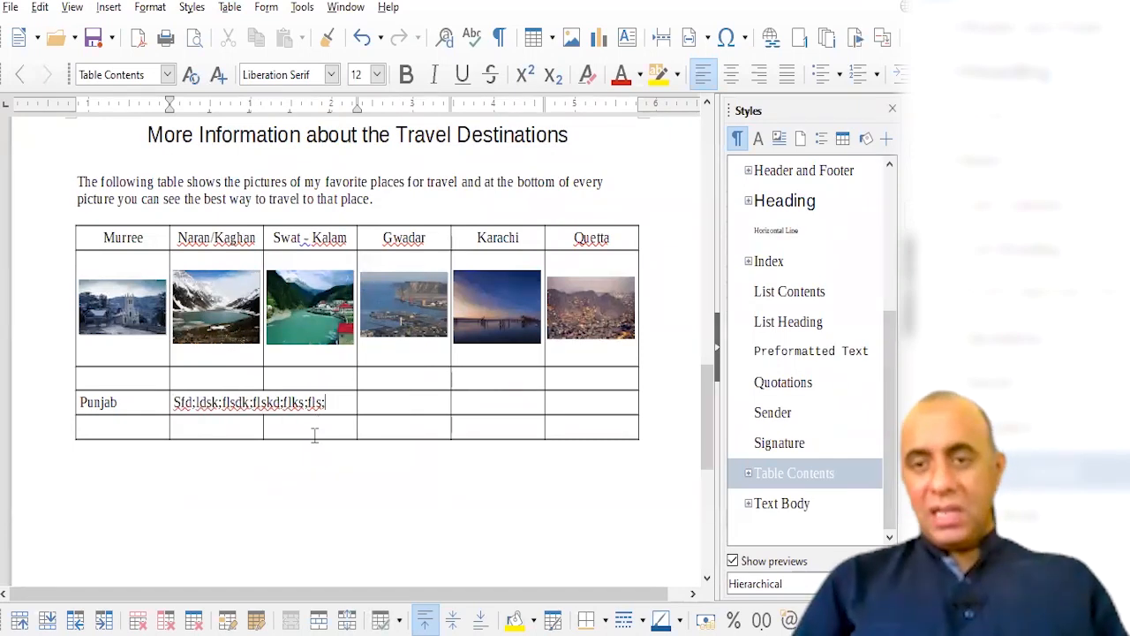
pyautogui.hotkey('shift', 'Right')
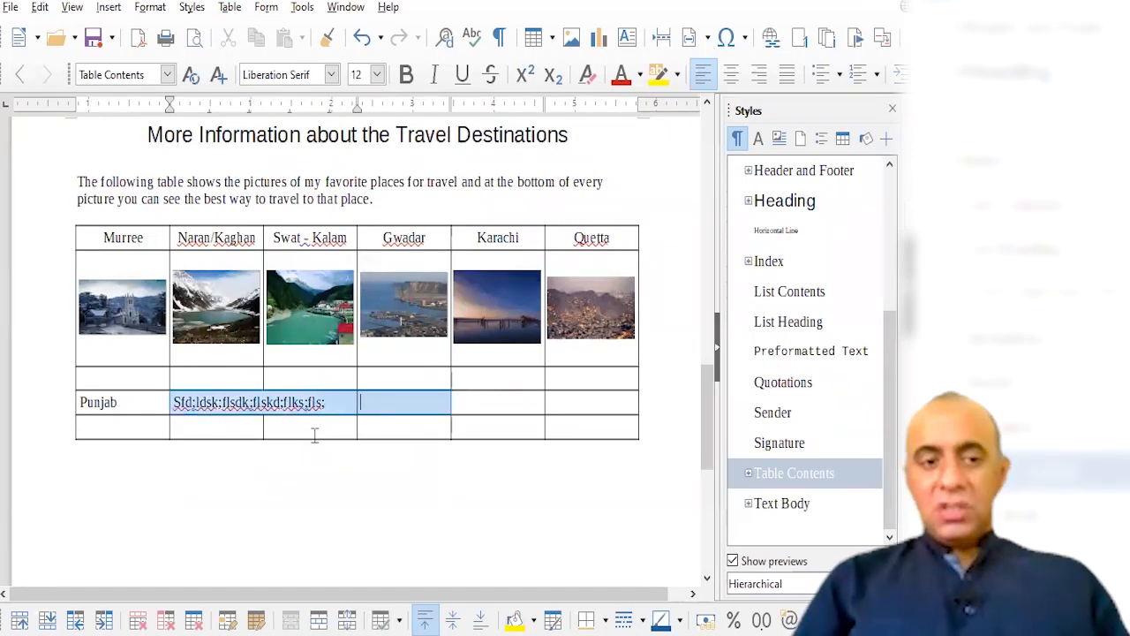
pyautogui.hotkey('shift', 'Left')
pyautogui.hotkey('shift', 'Left')
pyautogui.hotkey('ctrl', 'z')
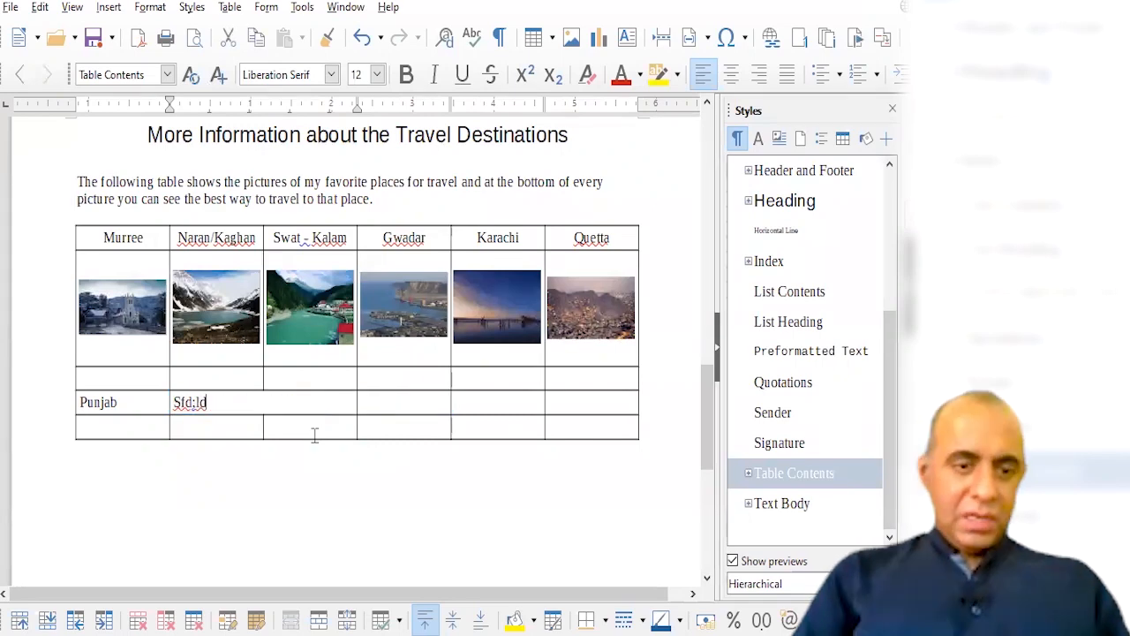
pyautogui.press('BackSpace')
pyautogui.press('BackSpace')
# Enter KPK in the merged cell and centre both KPK and Punjab horizontally.
pyautogui.write('KPK')
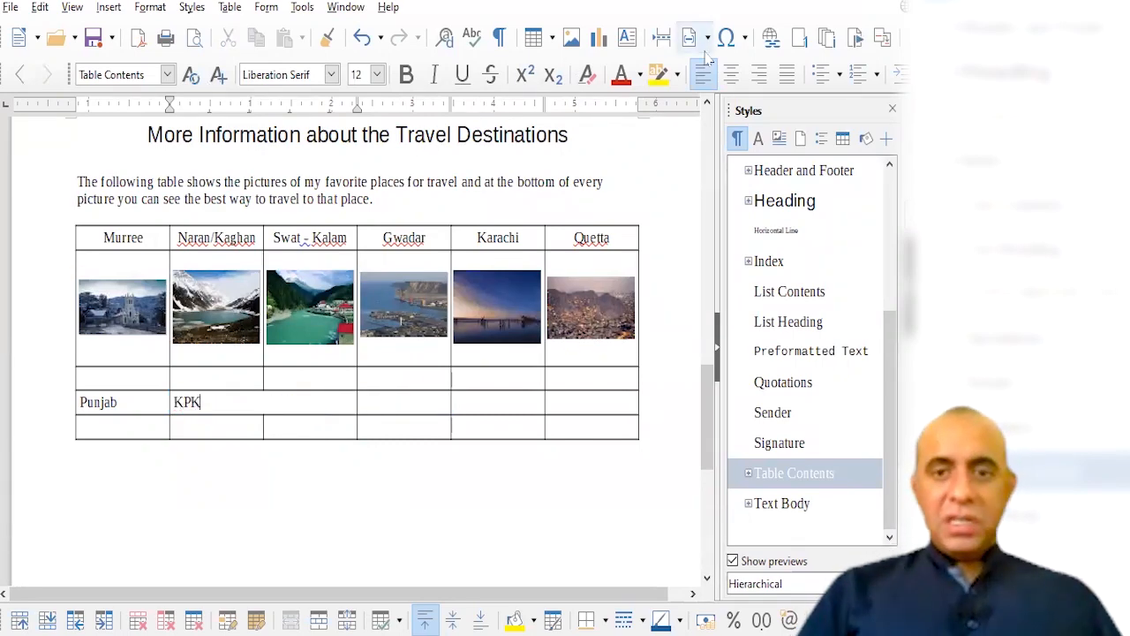
pyautogui.click(731, 75)
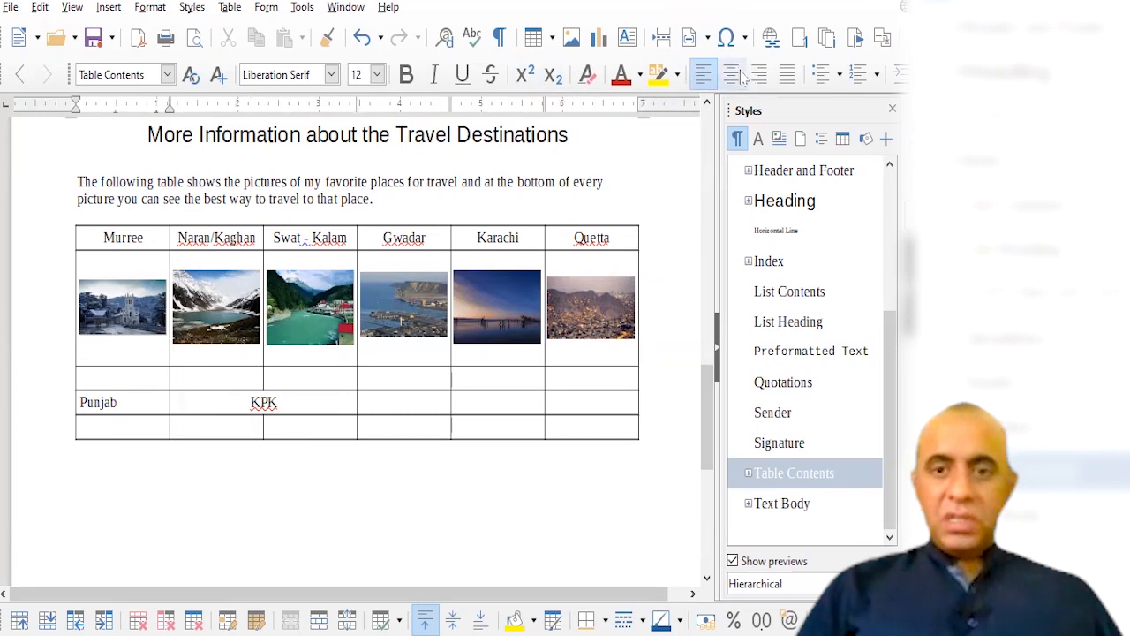
pyautogui.click(731, 75)
# Merge the two cells beside KPK, in the Gwadar and Karachi columns, and enter Sindh in the merged cell.
pyautogui.moveTo(403, 400); pyautogui.dragTo(524, 404)
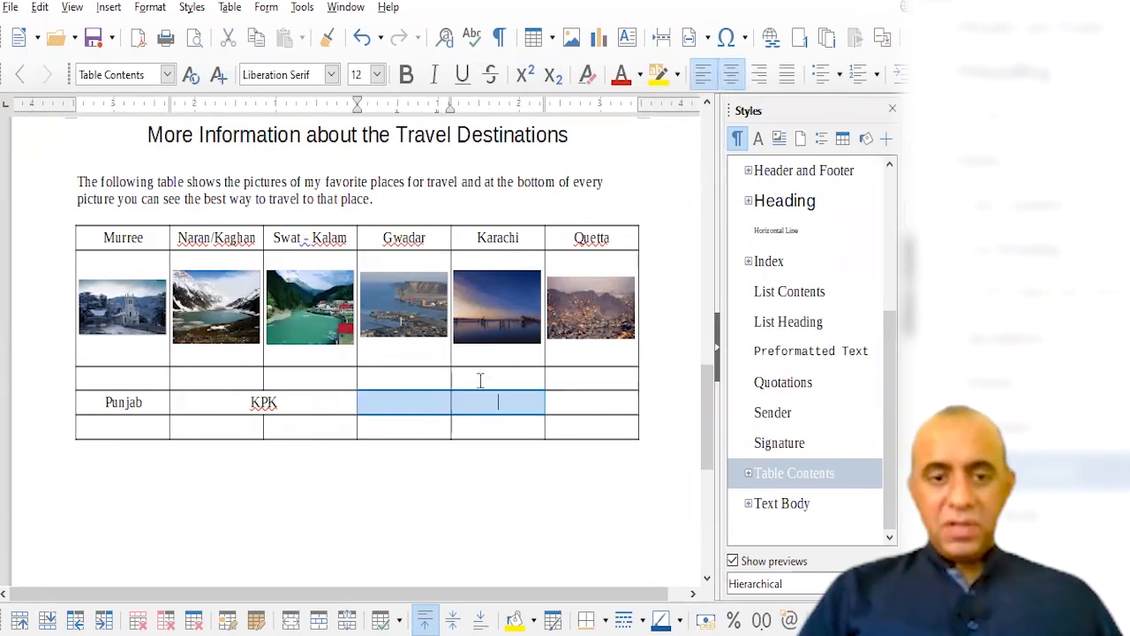
pyautogui.click(229, 8)
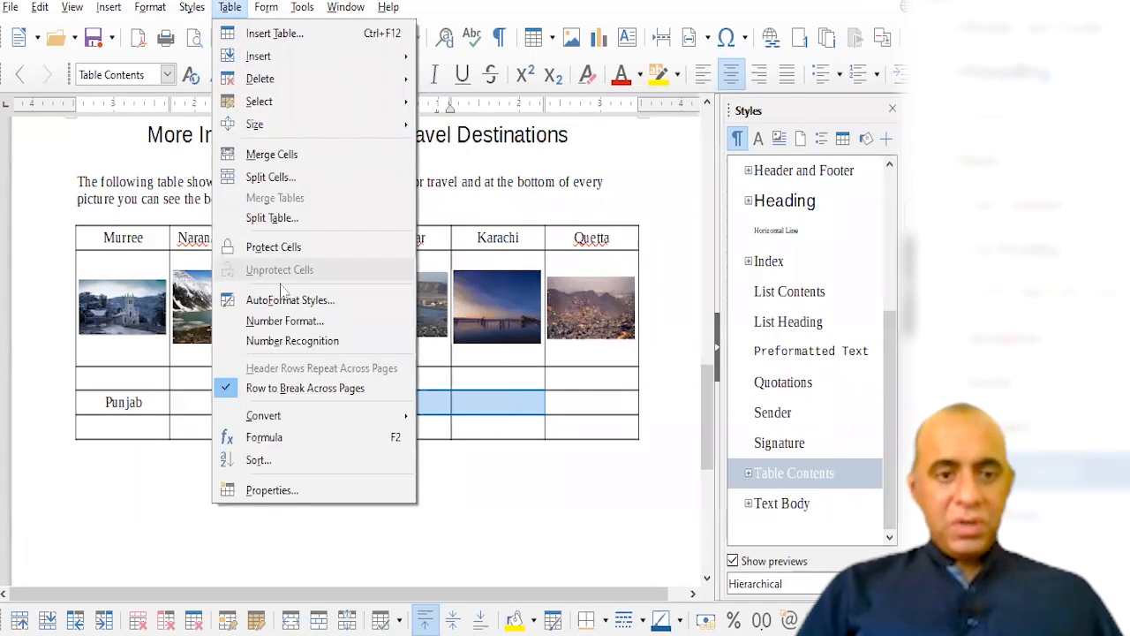
pyautogui.click(265, 154)
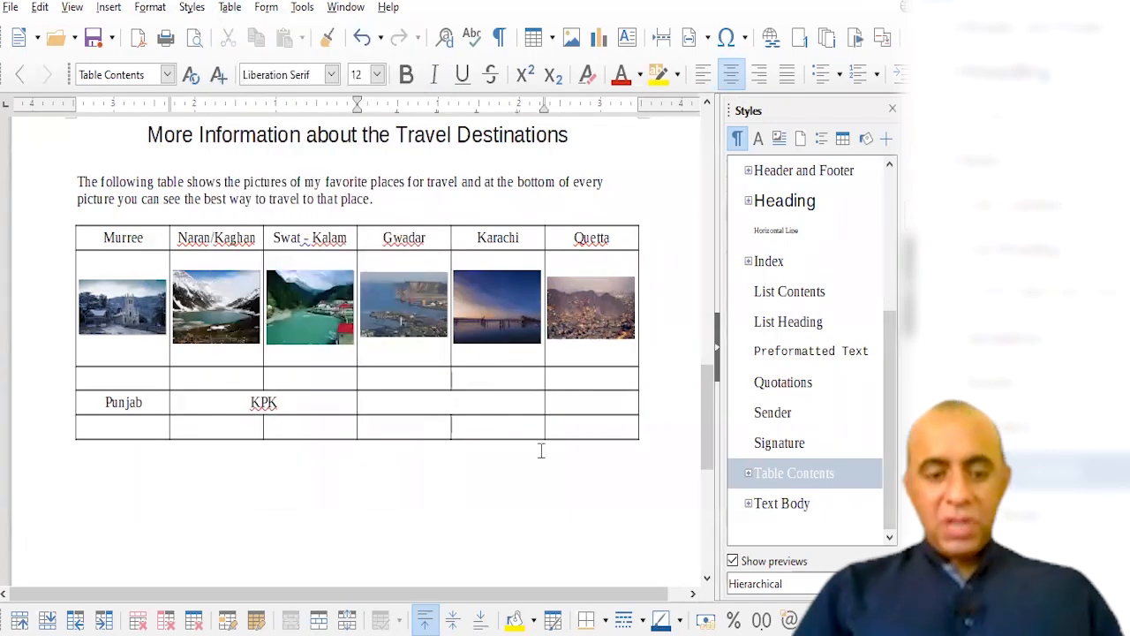
pyautogui.write('h')
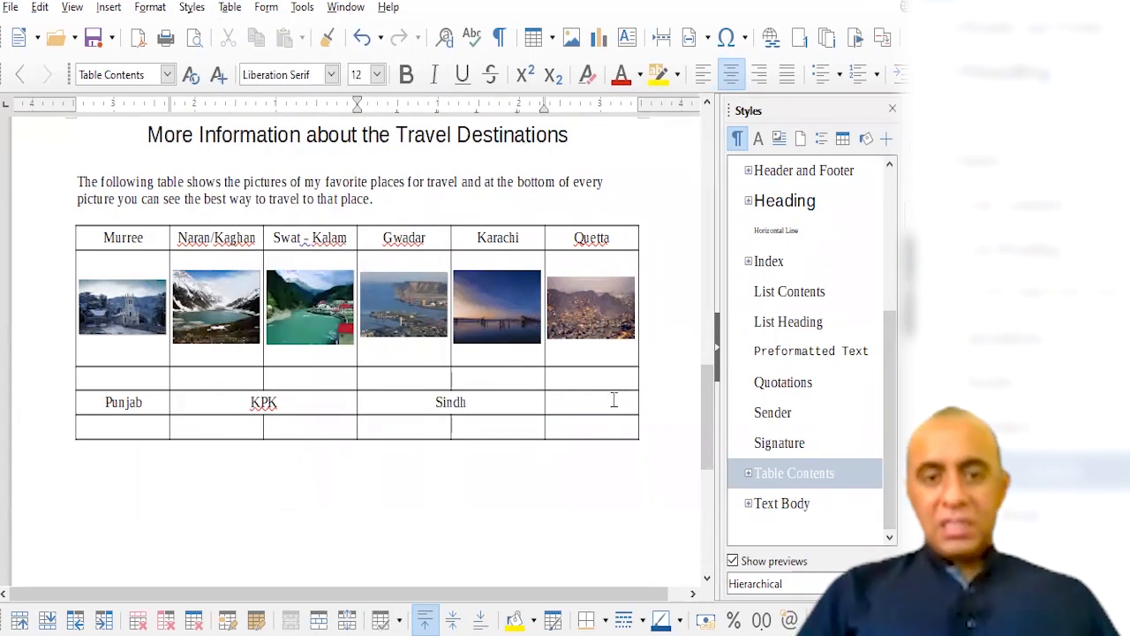
# Enter Balochistan in the Quetta column beside Sindh and centre it horizontally.
pyautogui.write('B')
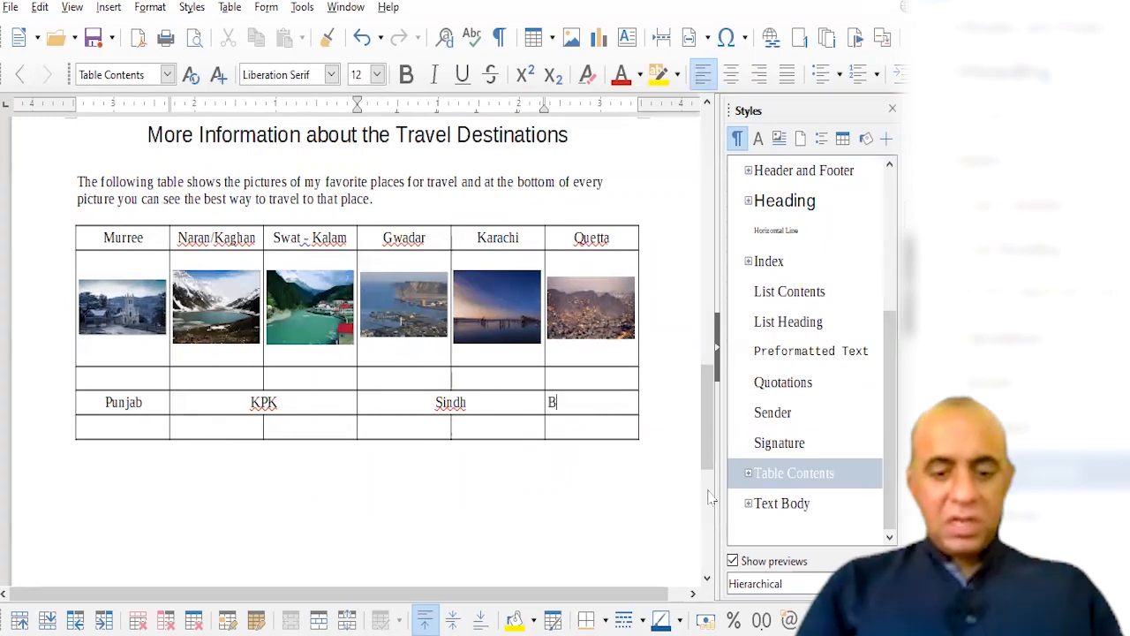
pyautogui.write('alochistan')
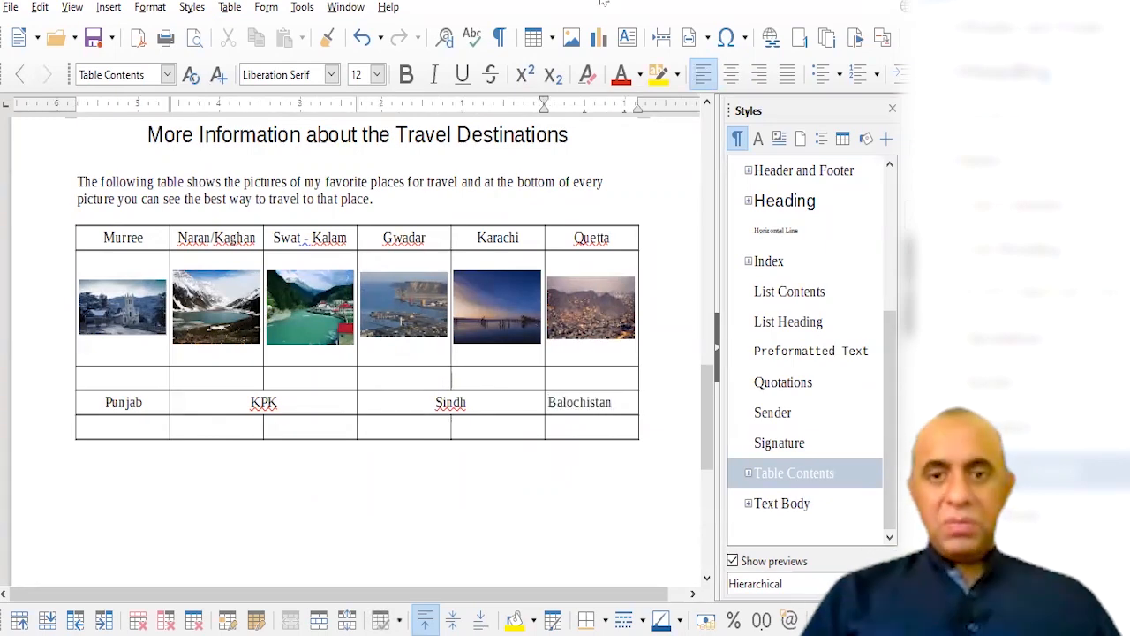
pyautogui.click(731, 75)
# Place the cursor in the empty cell between the Murree picture and Punjab, and show the Gallery in the sidebar.
pyautogui.click(124, 432)
pyautogui.click(135, 377)
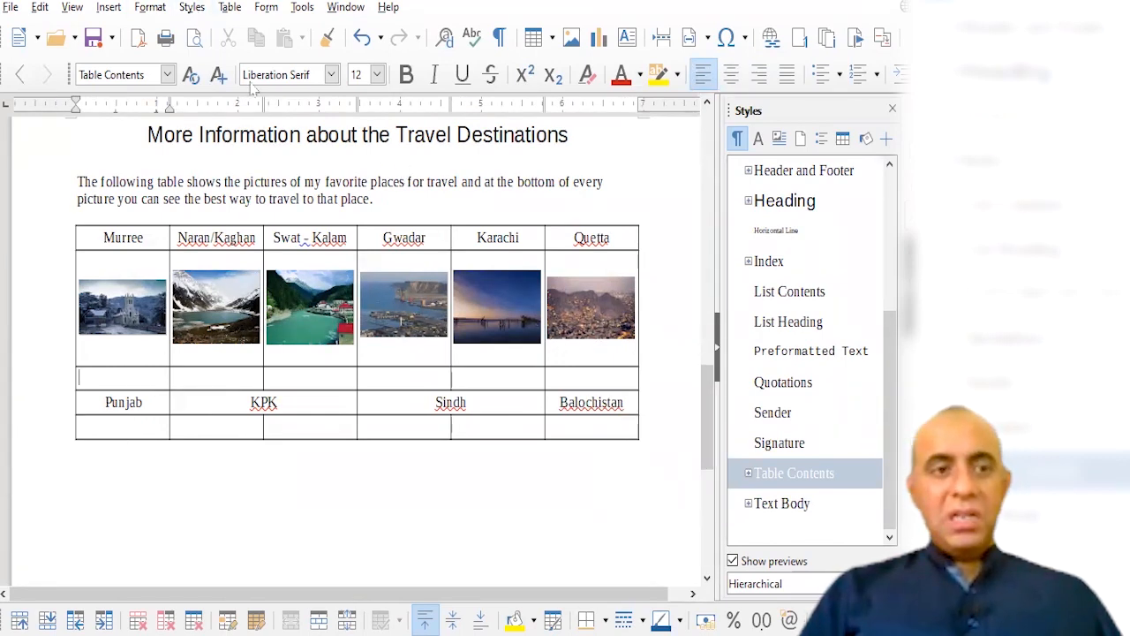
pyautogui.click(152, 9)
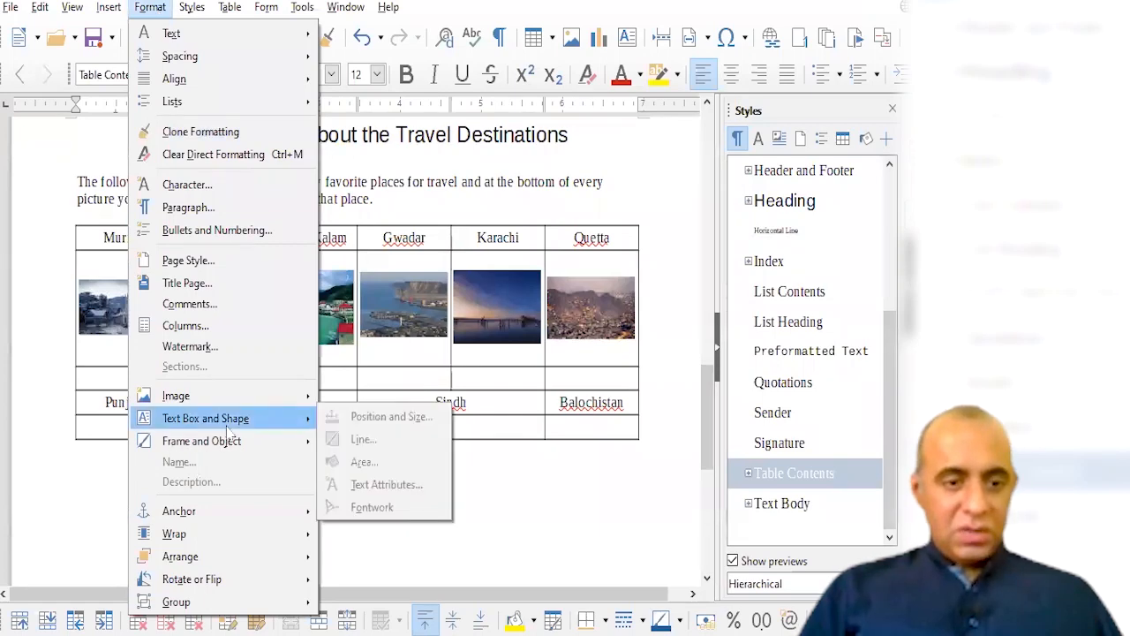
pyautogui.moveTo(270, 10)
pyautogui.moveTo(73, 7)
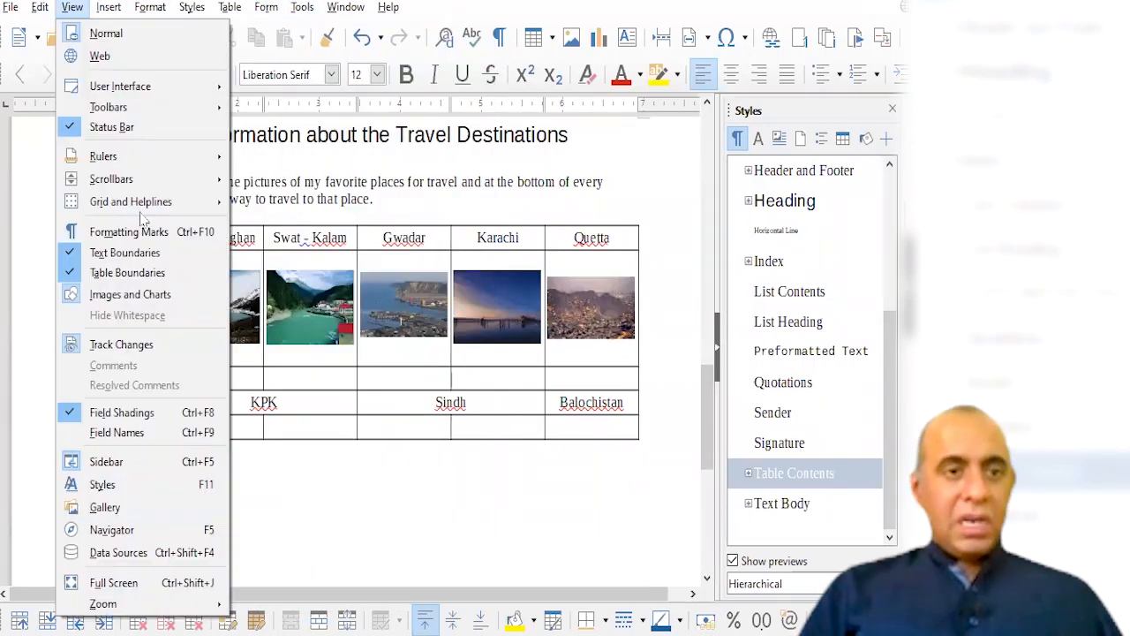
pyautogui.click(104, 507)
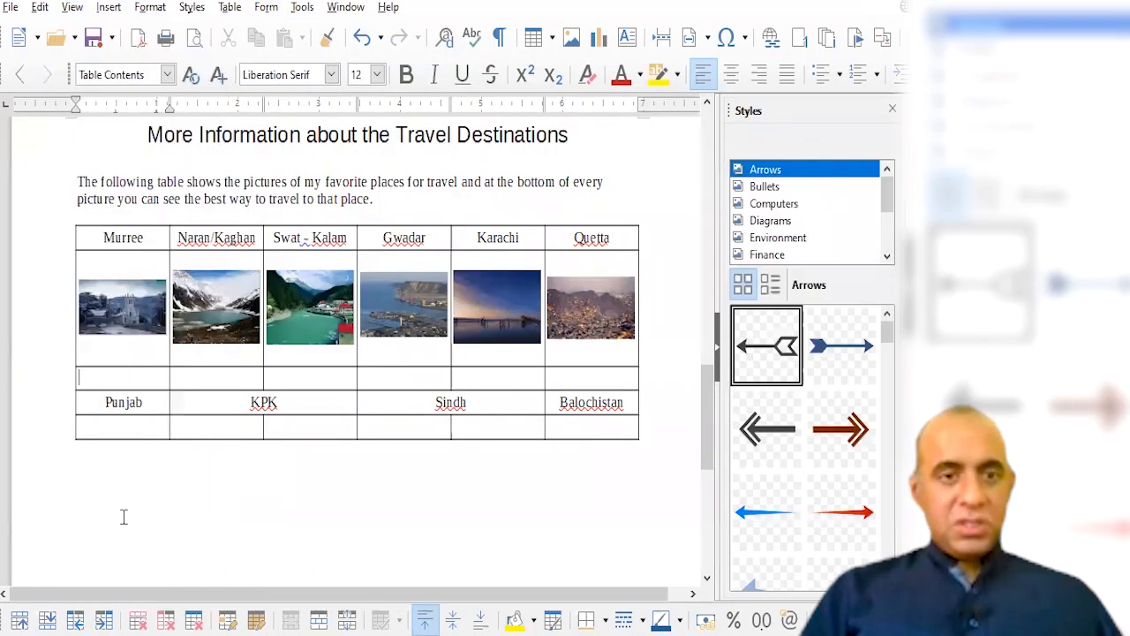